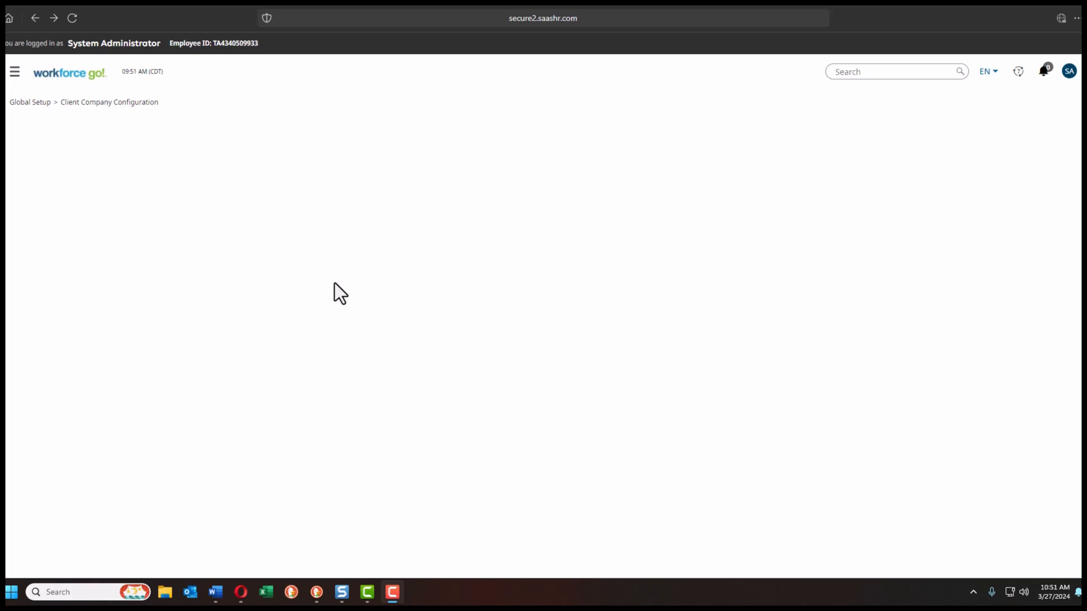
# Step: Open the Workflows list under Settings > Global Setup
pyautogui.click(15, 72)
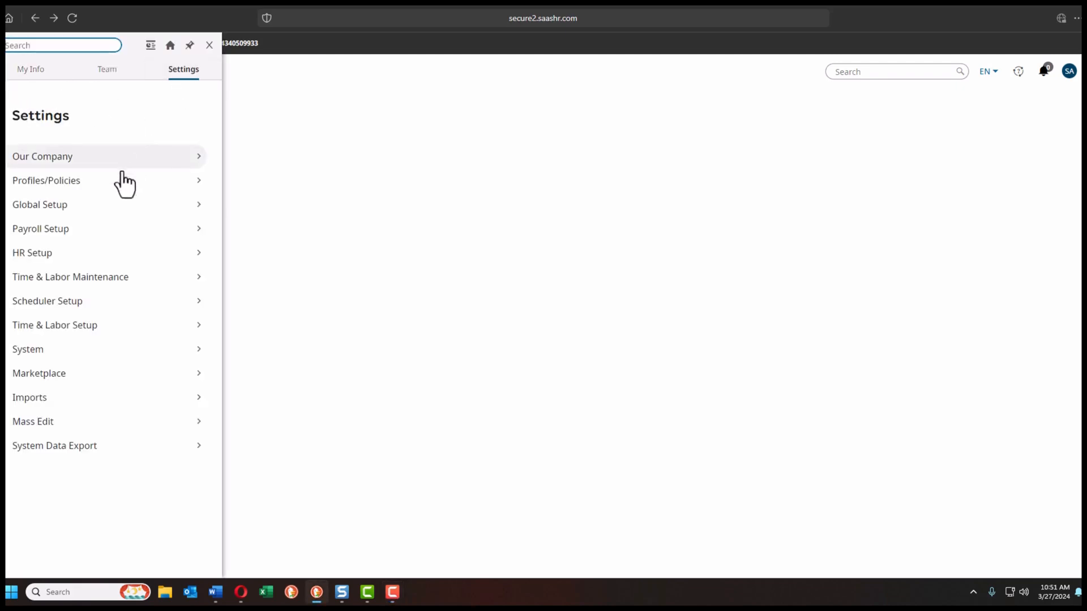
pyautogui.click(69, 205)
pyautogui.scroll(-1, 71, 215)
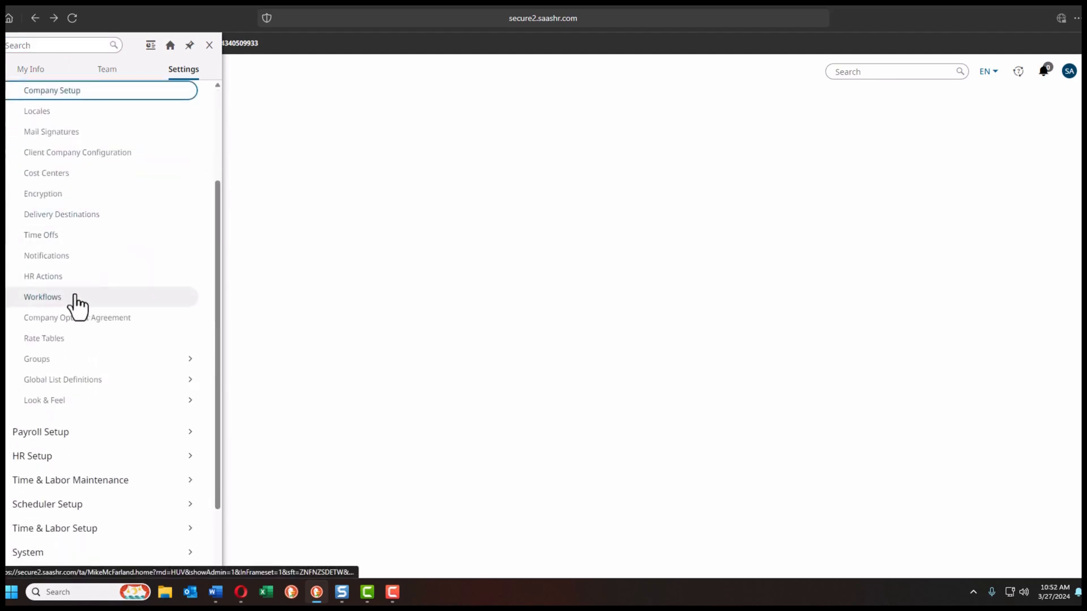
pyautogui.click(43, 297)
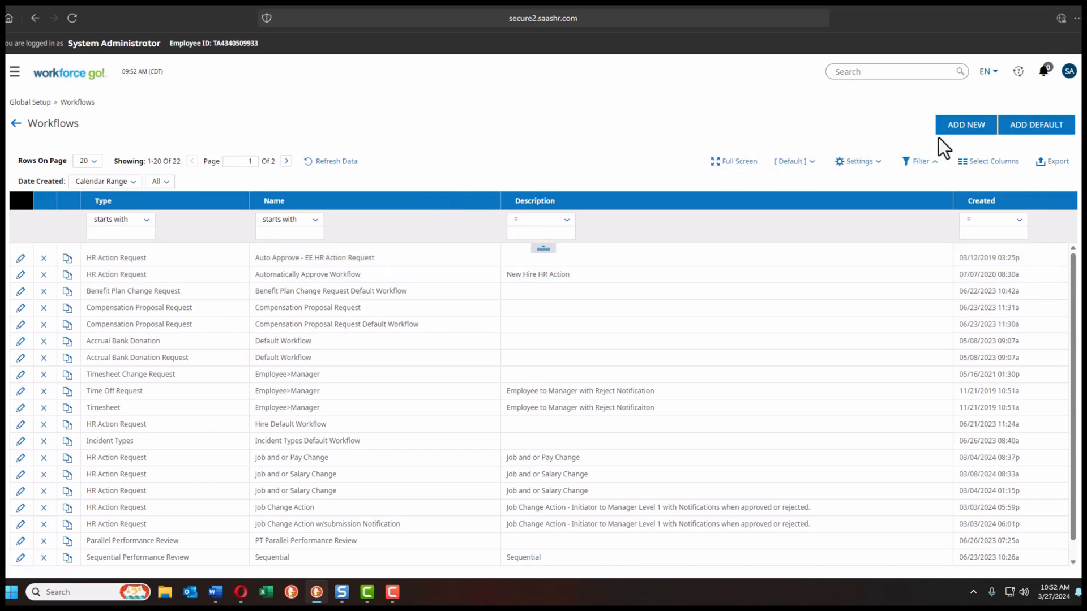
# Step: Create a new workflow of type HR Action Request
pyautogui.click(966, 128)
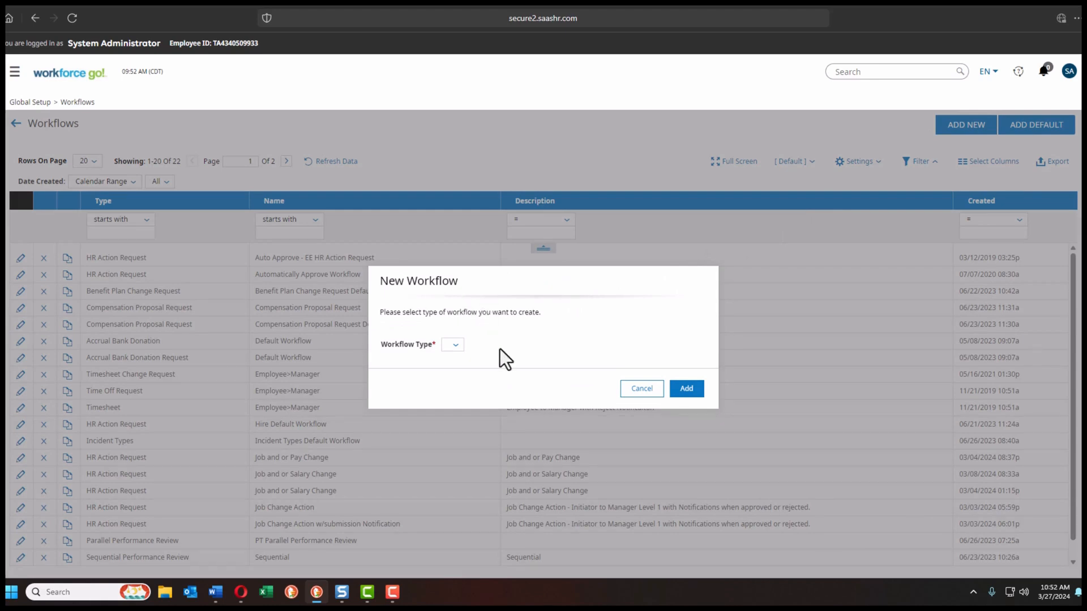
pyautogui.click(455, 346)
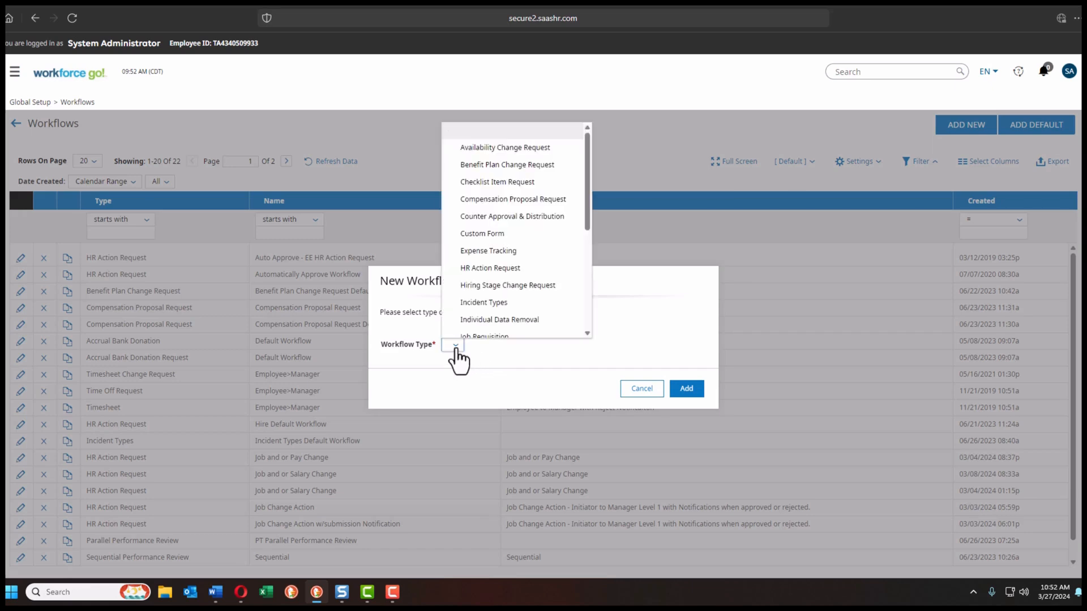
pyautogui.click(501, 271)
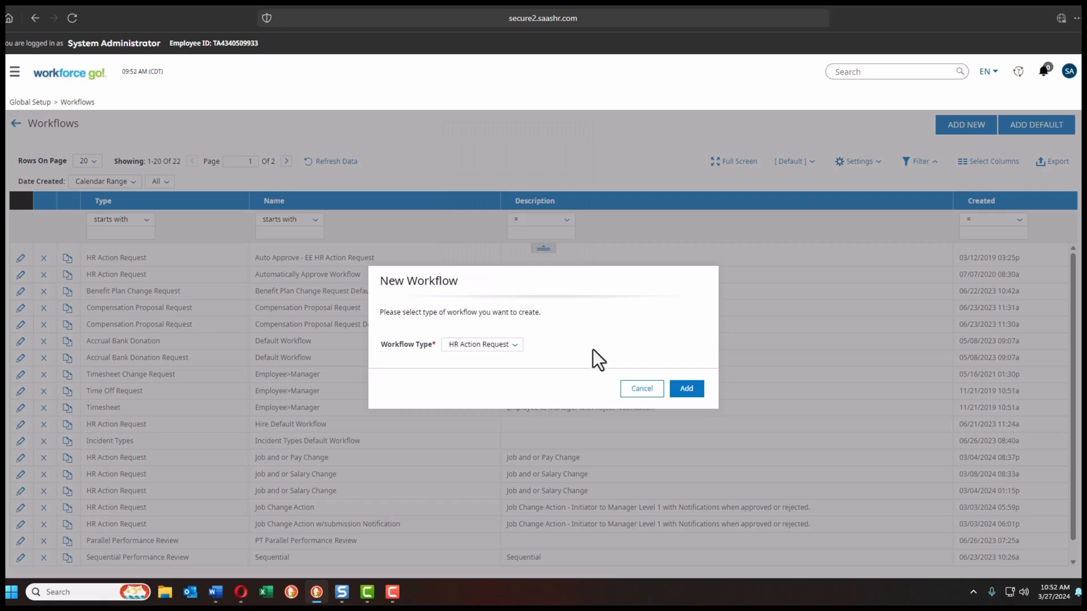
pyautogui.click(688, 391)
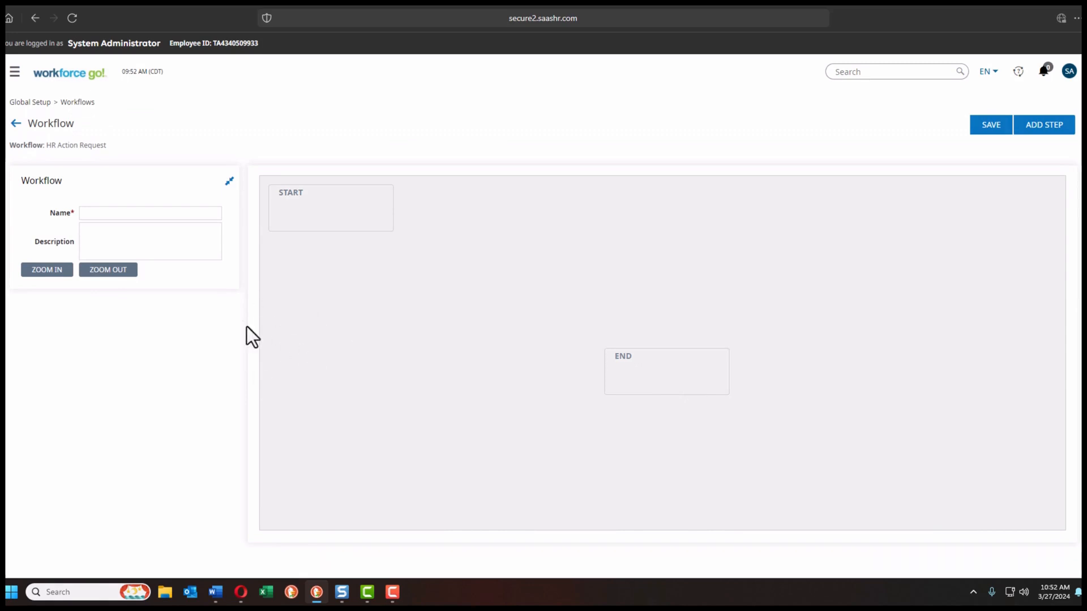
# Step: Name the workflow 'Promotion Workflow' with description 'Workflow to gather approval to promote employee'
pyautogui.click(99, 214)
pyautogui.click(102, 238)
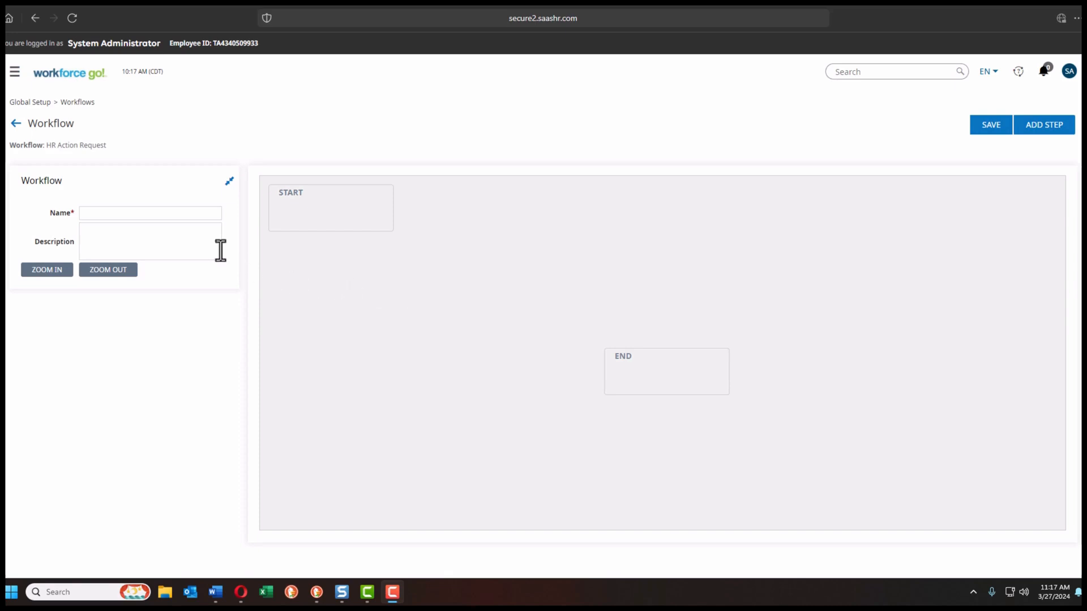
pyautogui.click(161, 214)
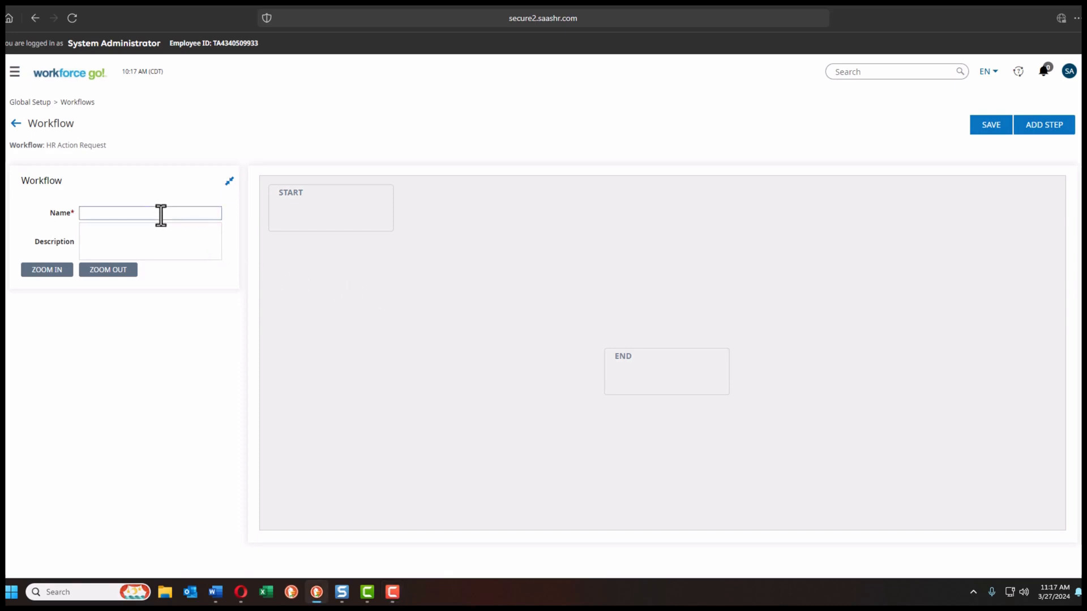
pyautogui.write('Promotion Workflow')
pyautogui.click(121, 233)
pyautogui.write('Workflow to gather appr')
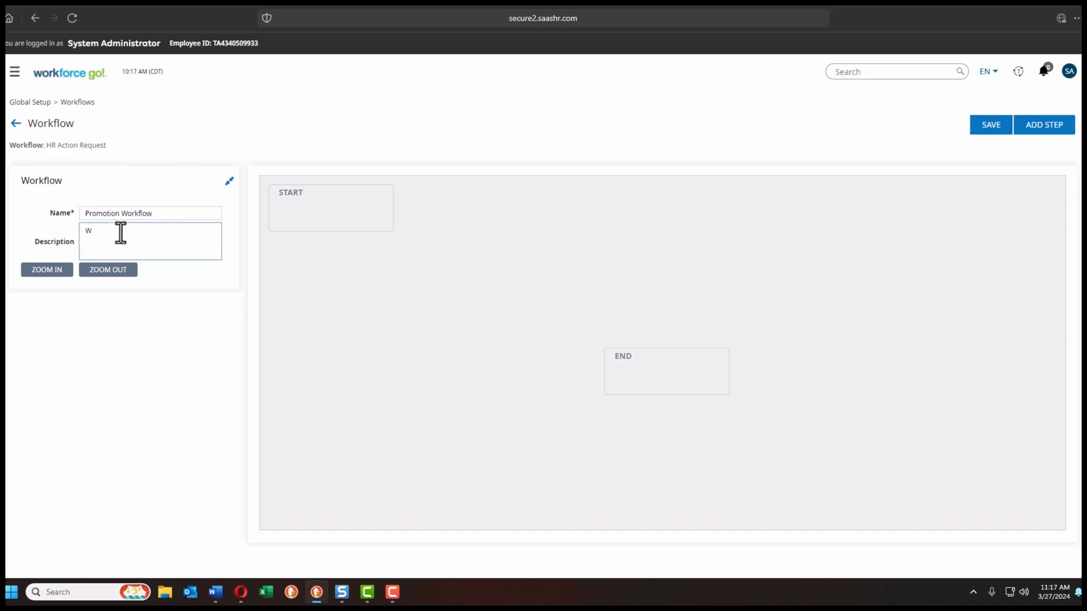
pyautogui.write('oval to promote employee.')
pyautogui.doubleClick(335, 227)
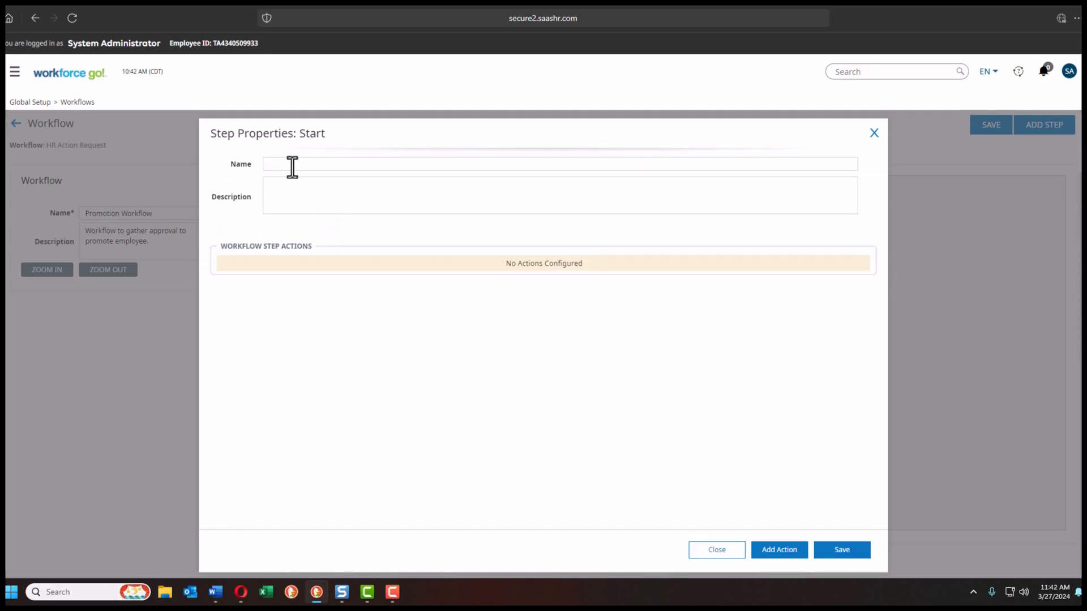
# Step: Name the Start step 'Start Promotion Workflow'
pyautogui.click(292, 166)
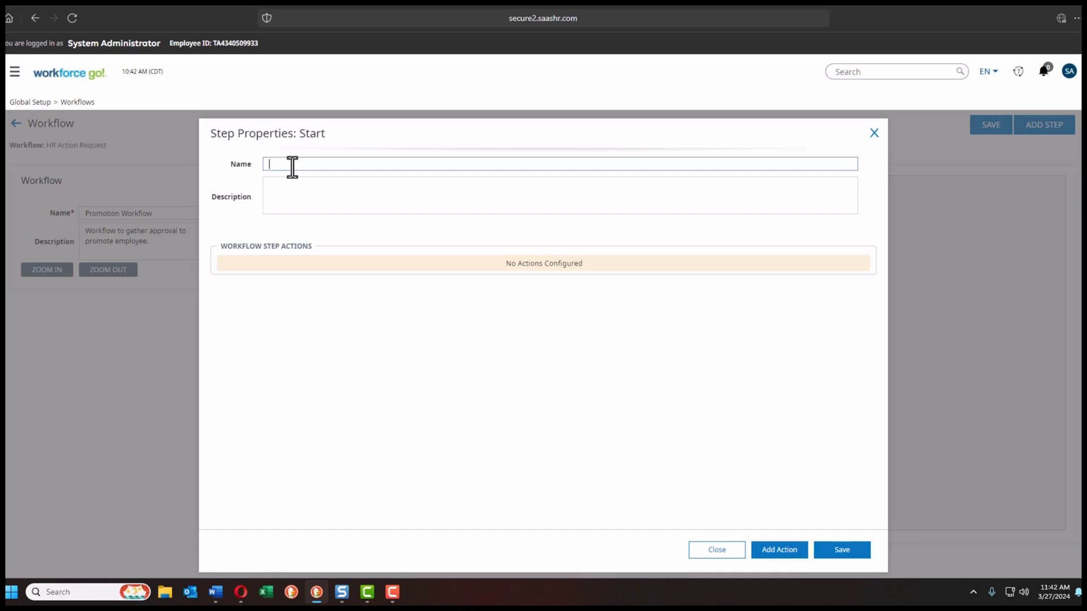
pyautogui.click(294, 194)
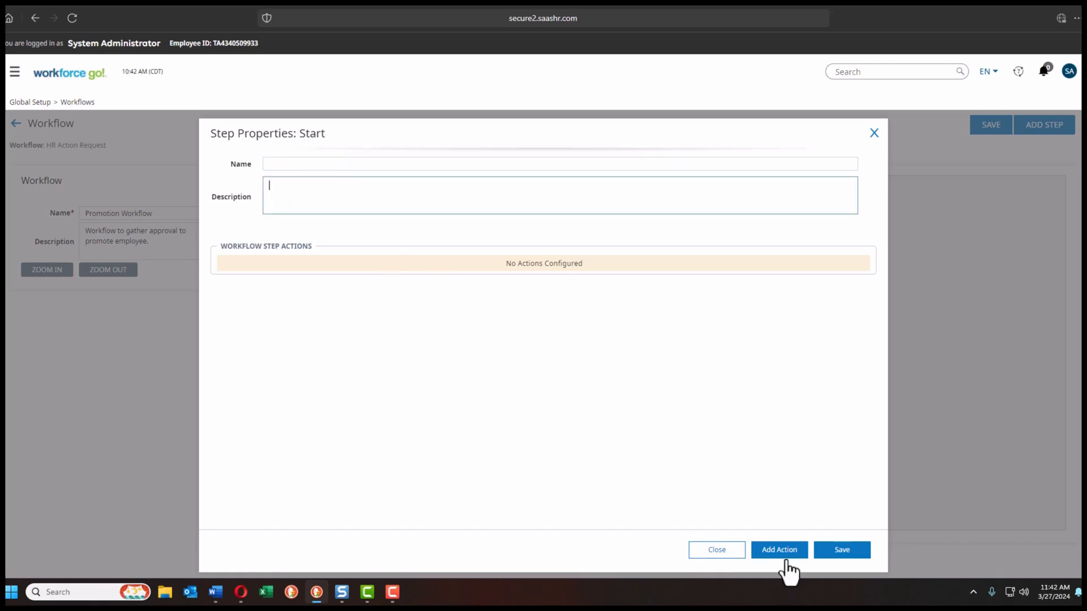
pyautogui.click(287, 166)
pyautogui.write('St')
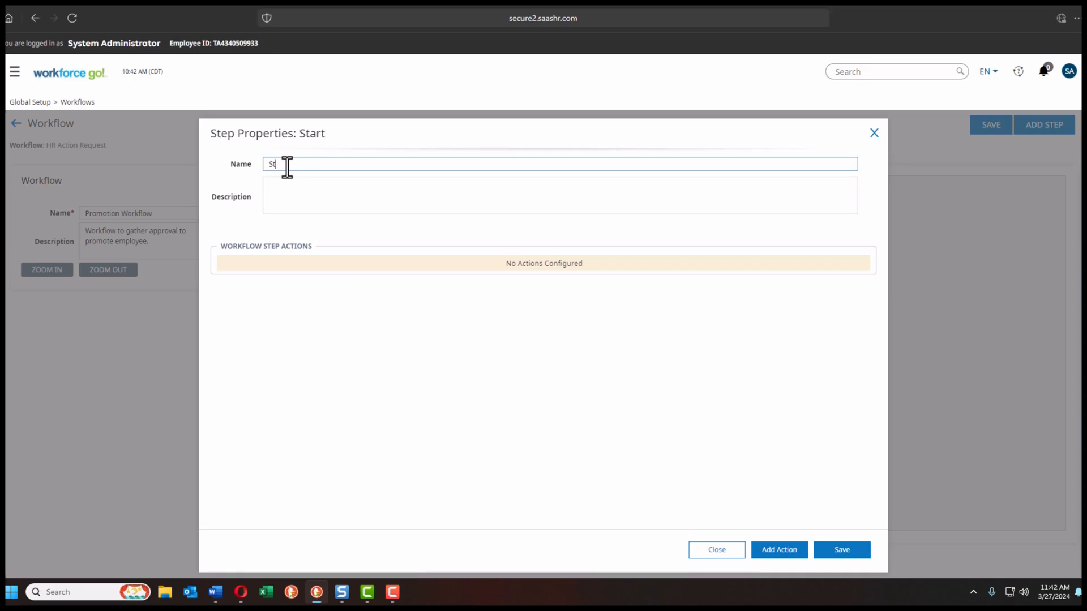
pyautogui.write('art Promotion Workflow')
# Step: Copy the step name into its description and add an On Created action
pyautogui.moveTo(354, 165); pyautogui.dragTo(260, 165)
pyautogui.hotkey('ctrl', 'c')
pyautogui.click(300, 199)
pyautogui.hotkey('ctrl', 'v')
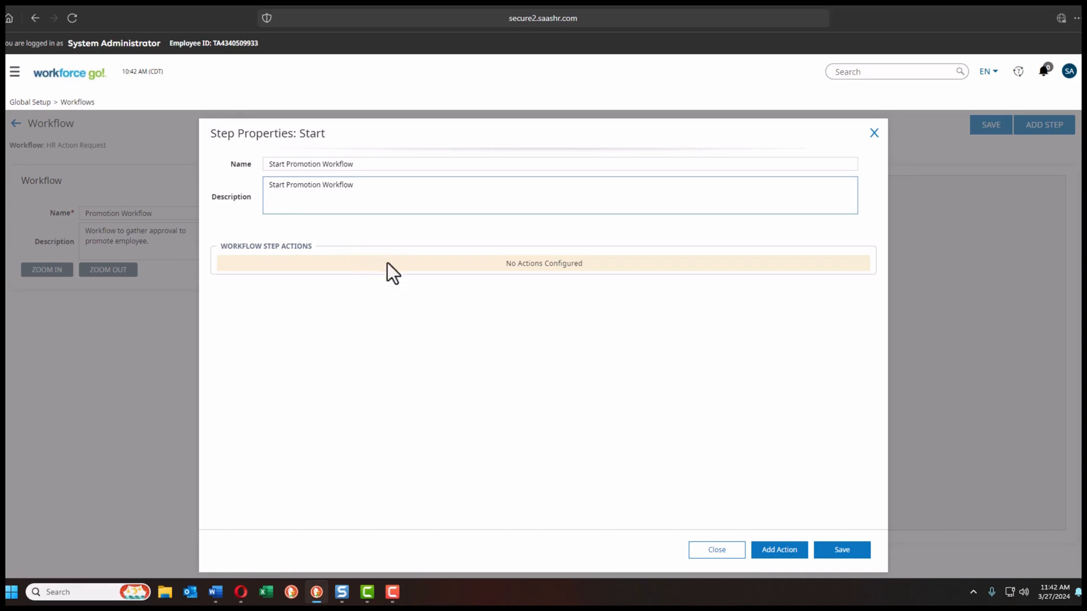
pyautogui.click(781, 554)
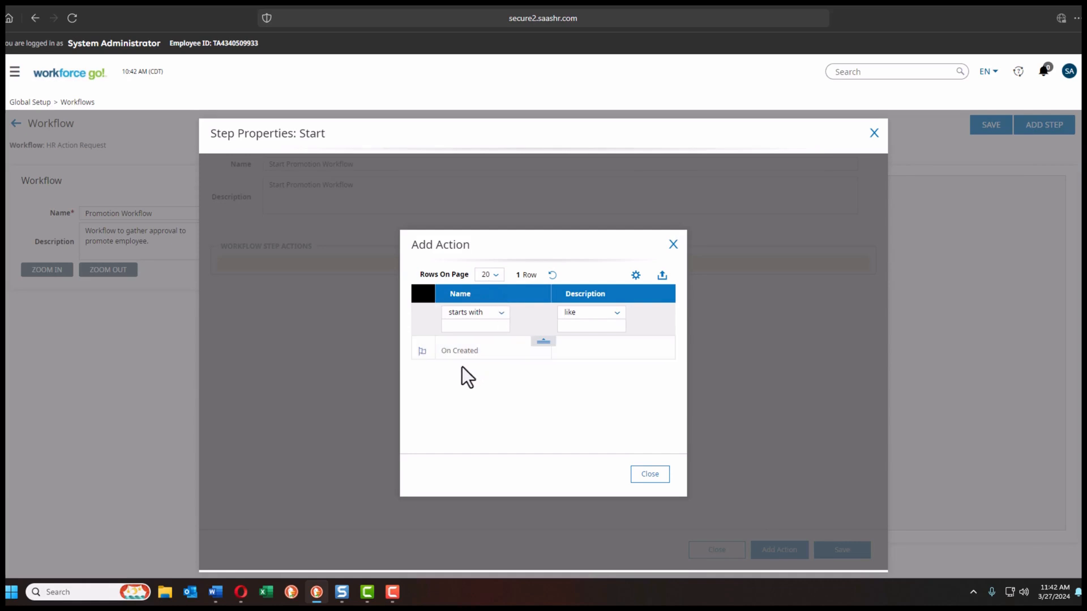
pyautogui.click(422, 351)
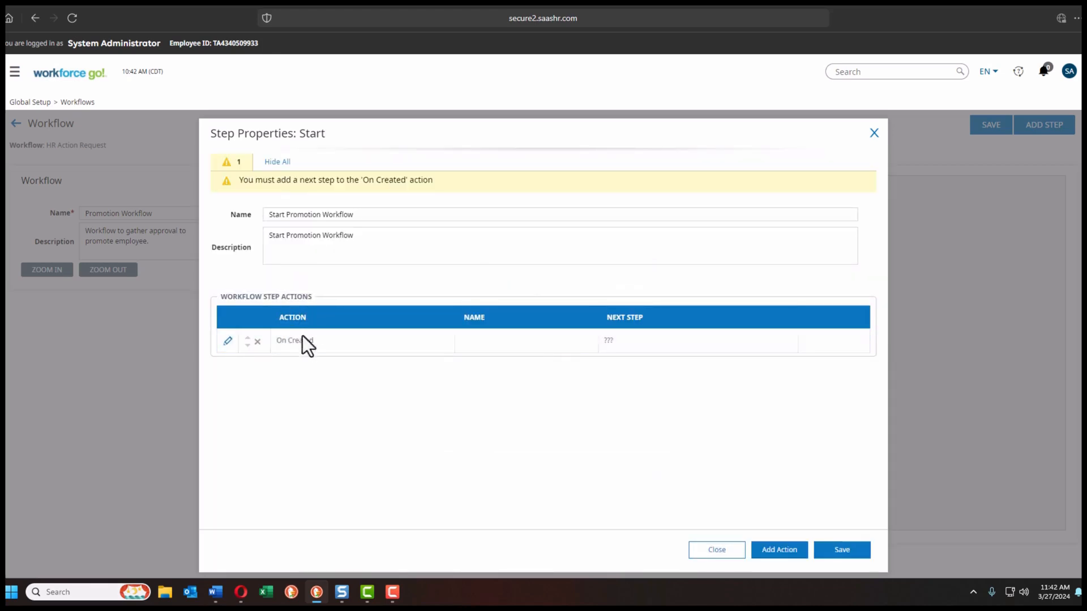
# Step: Name the On Created action 'Start Promotion' with matching description, then save the Start step
pyautogui.click(229, 342)
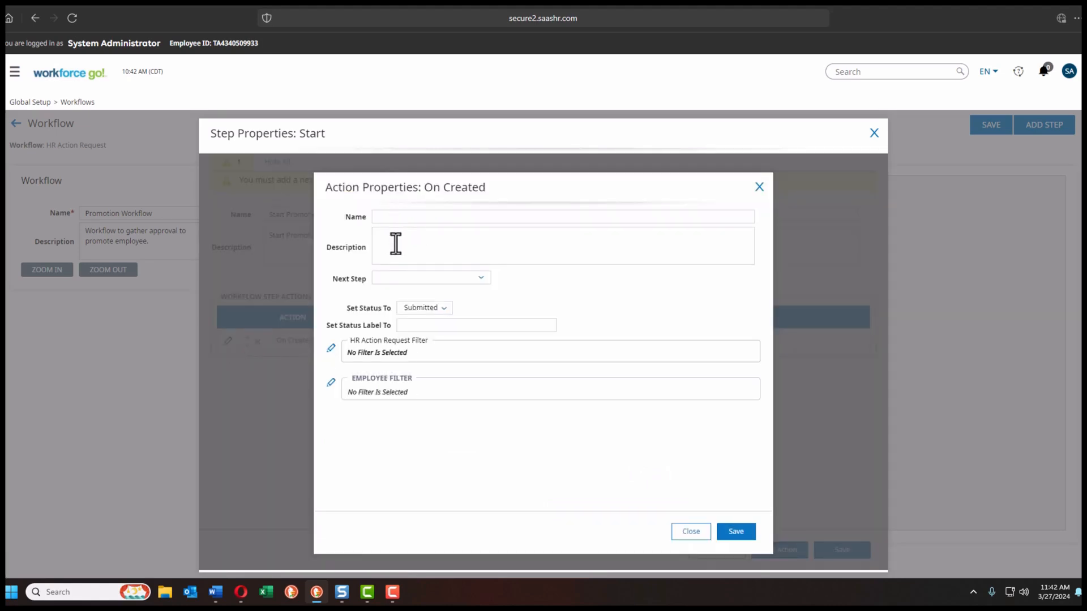
pyautogui.click(478, 282)
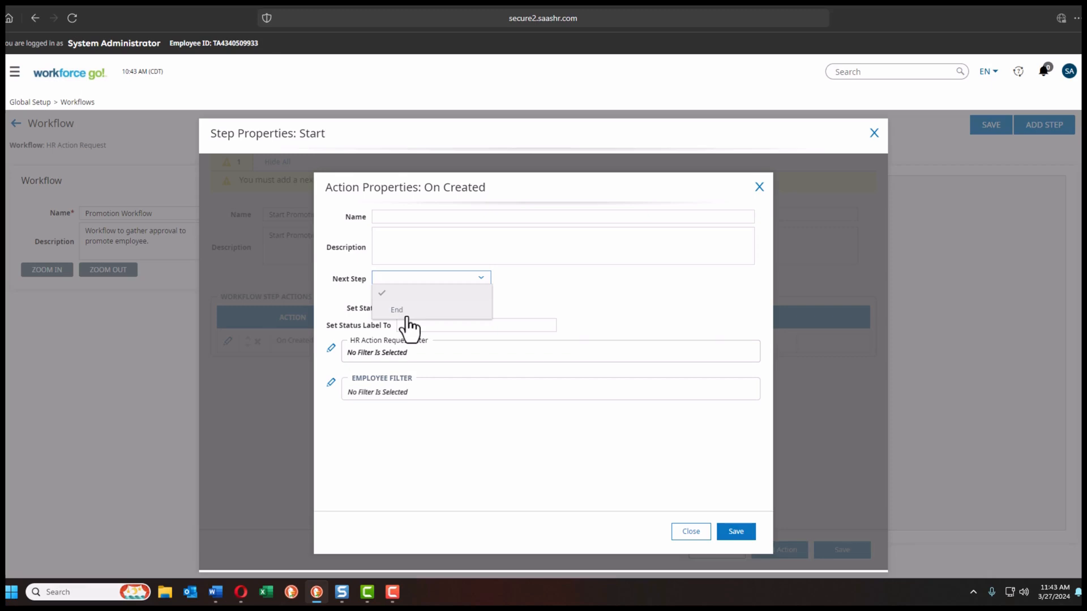
pyautogui.click(539, 292)
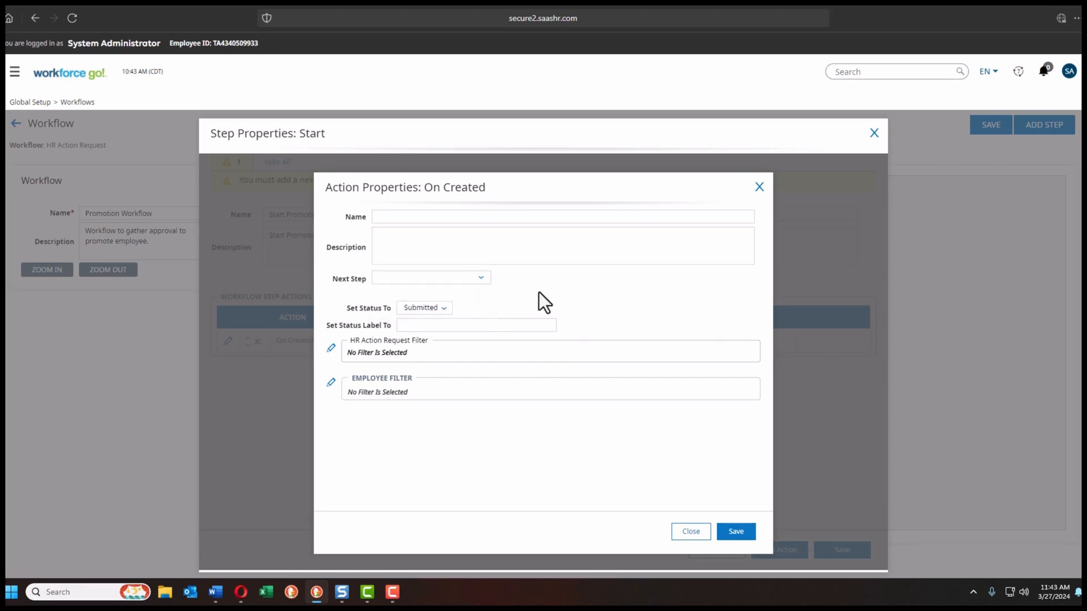
pyautogui.click(409, 216)
pyautogui.write('Start Promotion S')
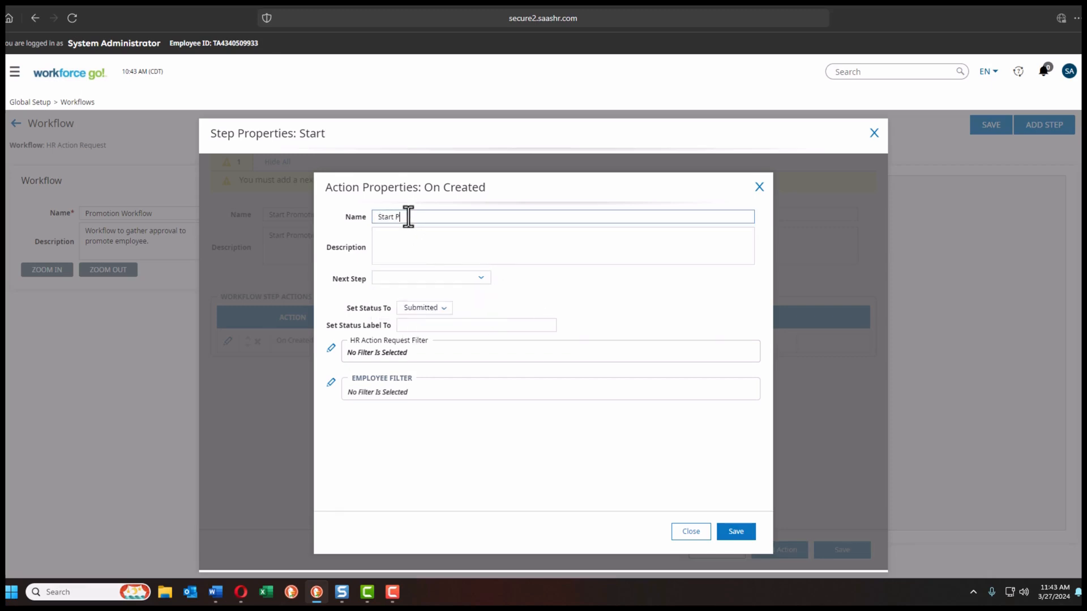
pyautogui.press('BackSpace')
pyautogui.press('BackSpace')
pyautogui.click(390, 235)
pyautogui.write('Start Promotion')
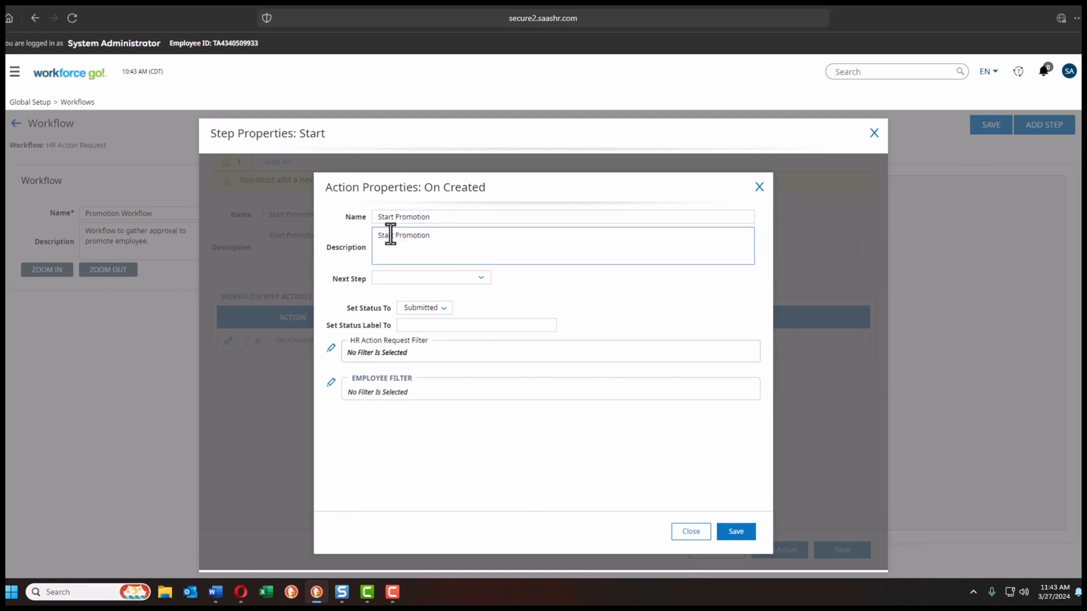
pyautogui.click(730, 532)
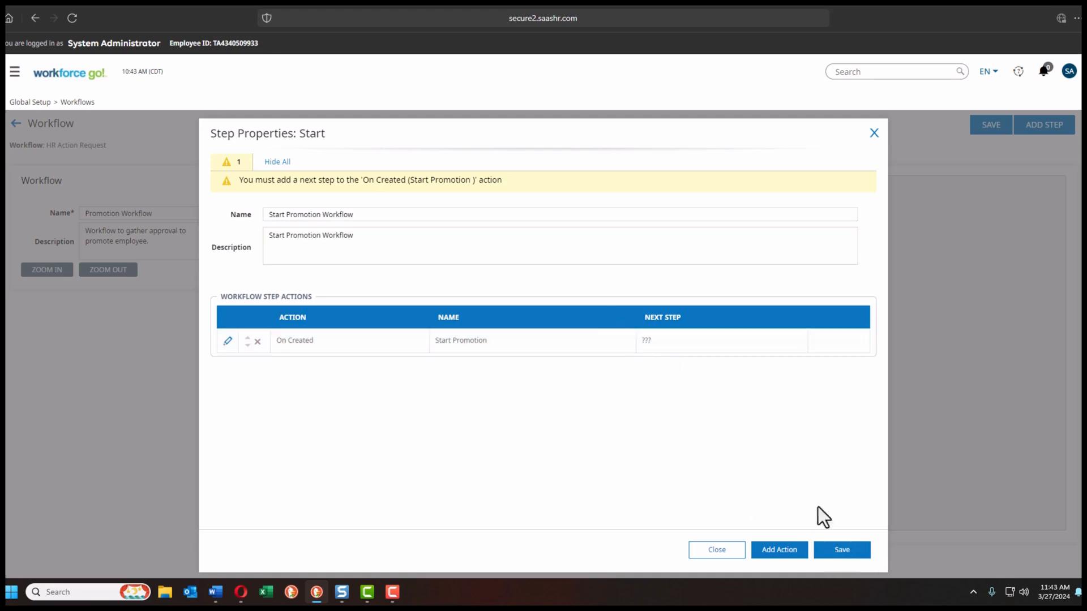
pyautogui.click(842, 550)
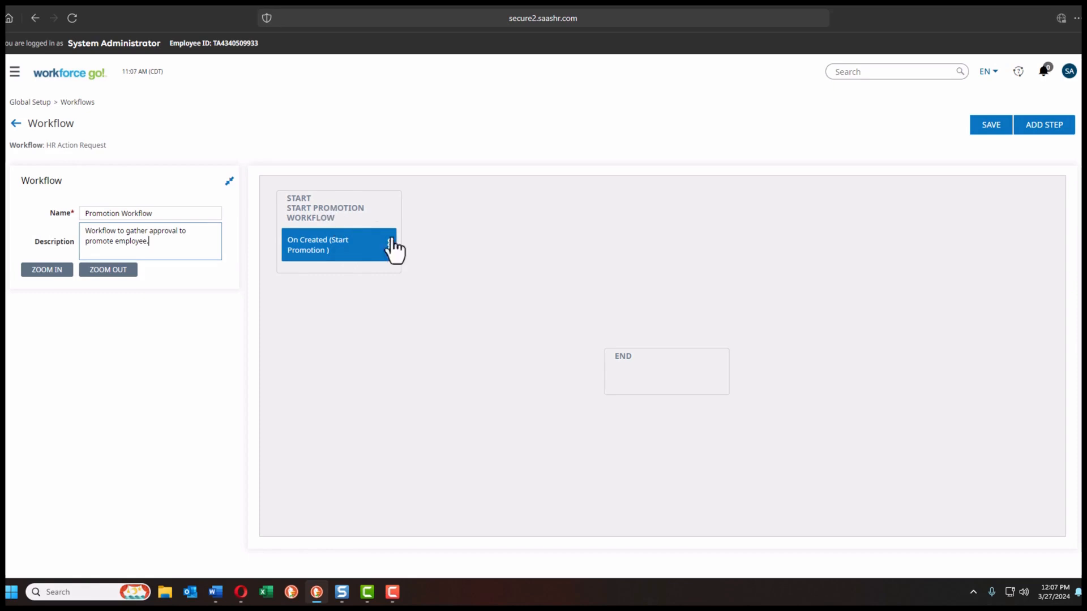
# Step: Add a Generate Notification step and position it between Start and End
pyautogui.click(1041, 131)
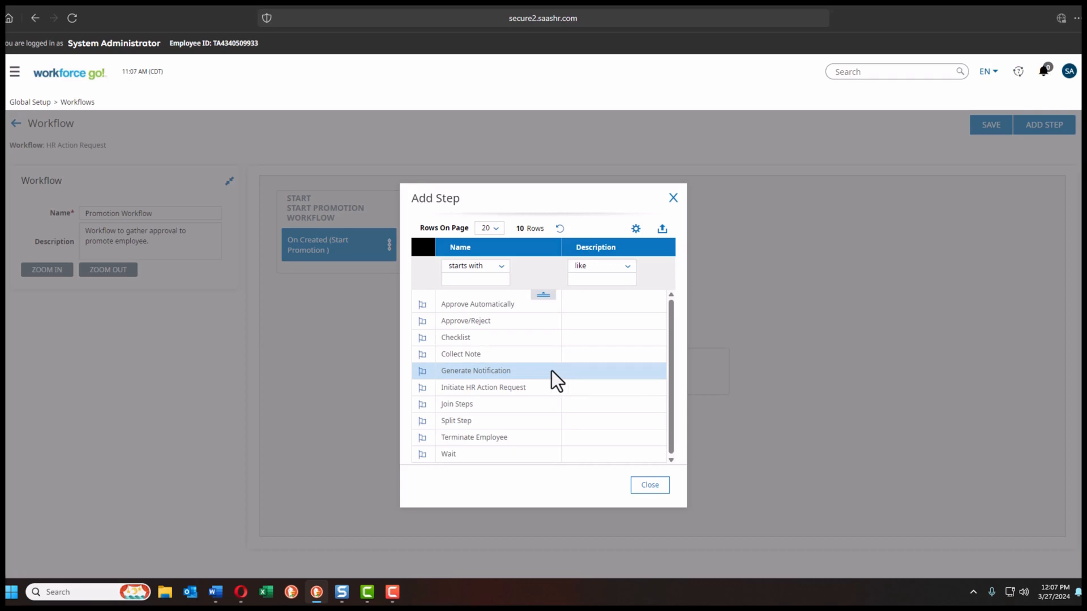
pyautogui.click(423, 372)
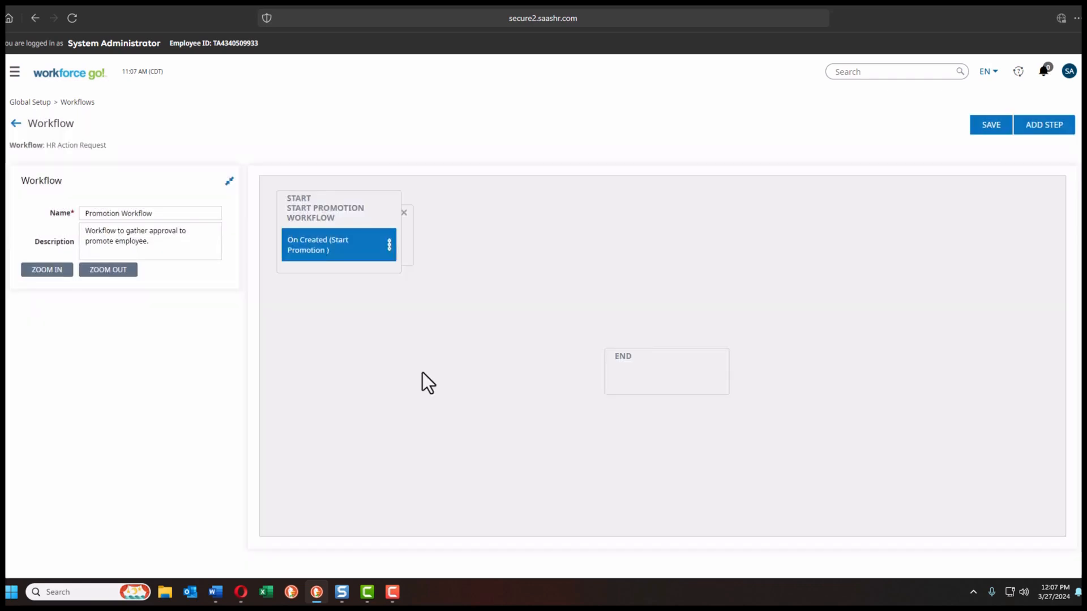
pyautogui.click(405, 230)
pyautogui.moveTo(406, 230); pyautogui.dragTo(546, 317)
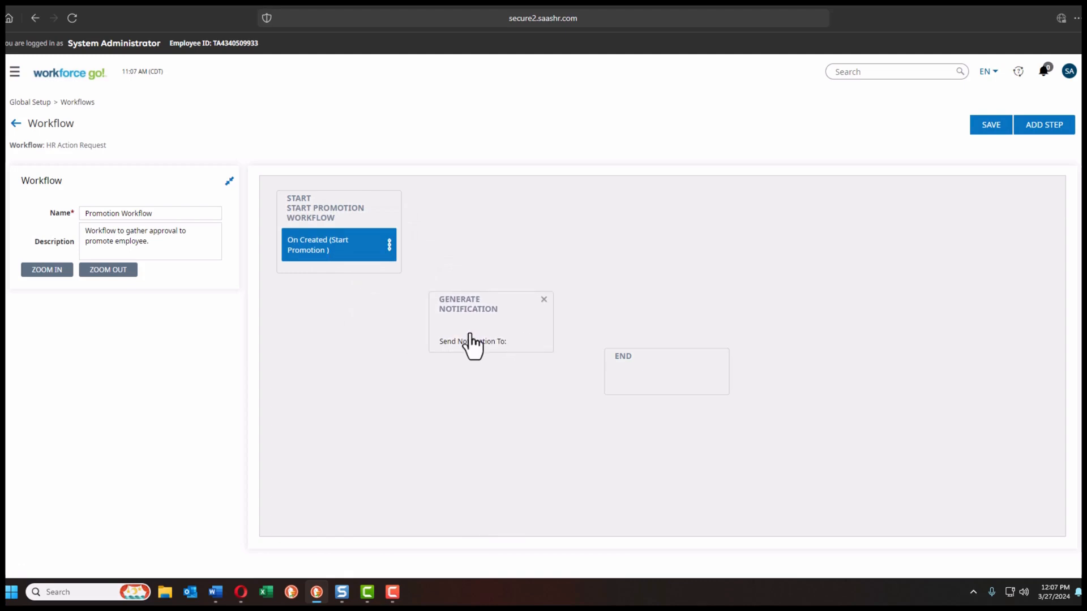
pyautogui.doubleClick(470, 337)
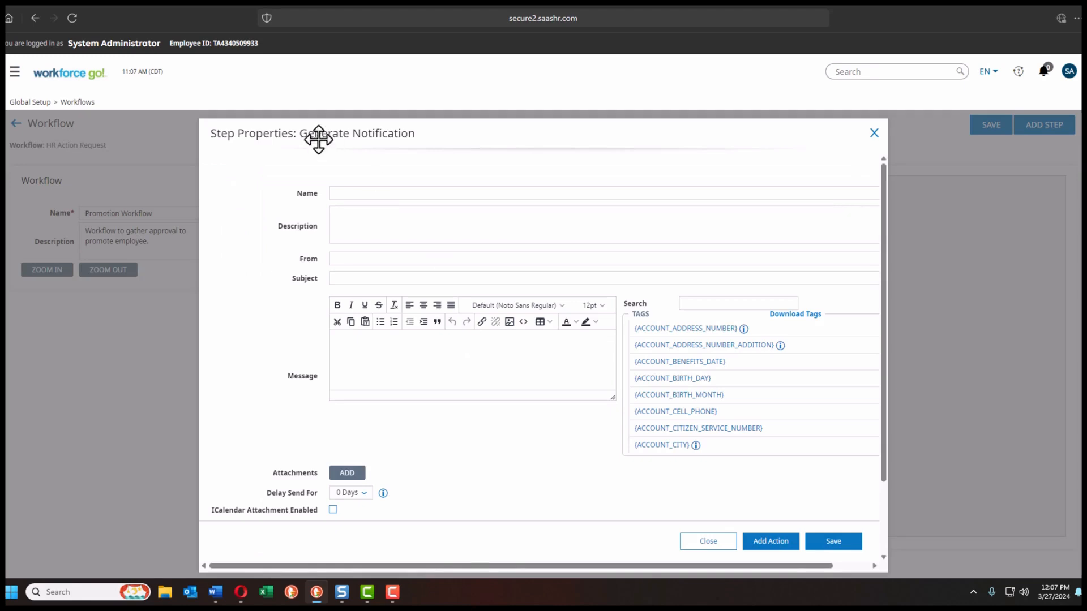
pyautogui.click(374, 194)
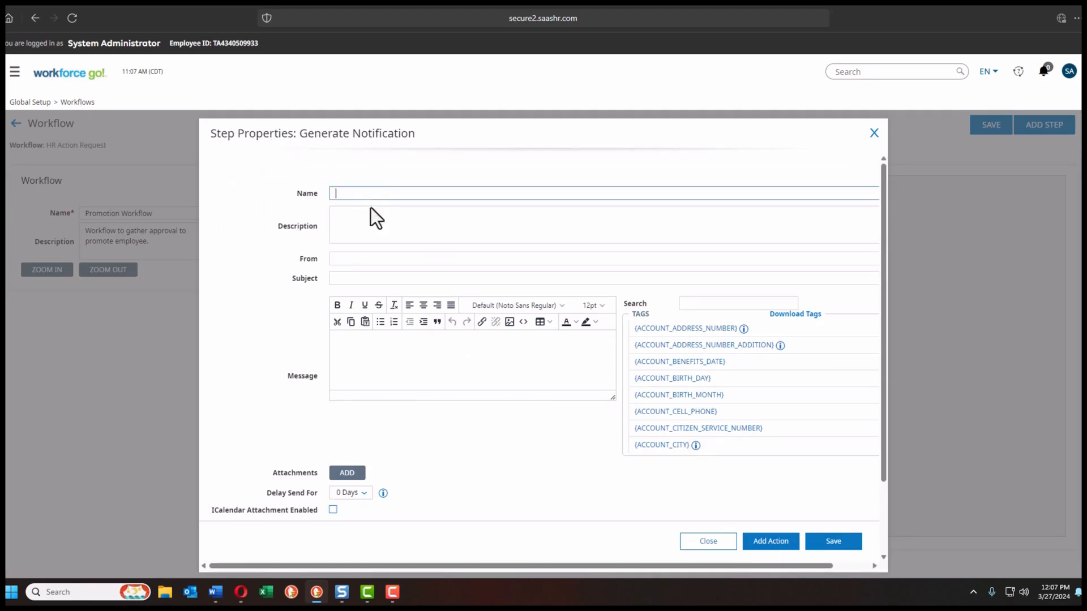
pyautogui.click(367, 219)
pyautogui.click(370, 259)
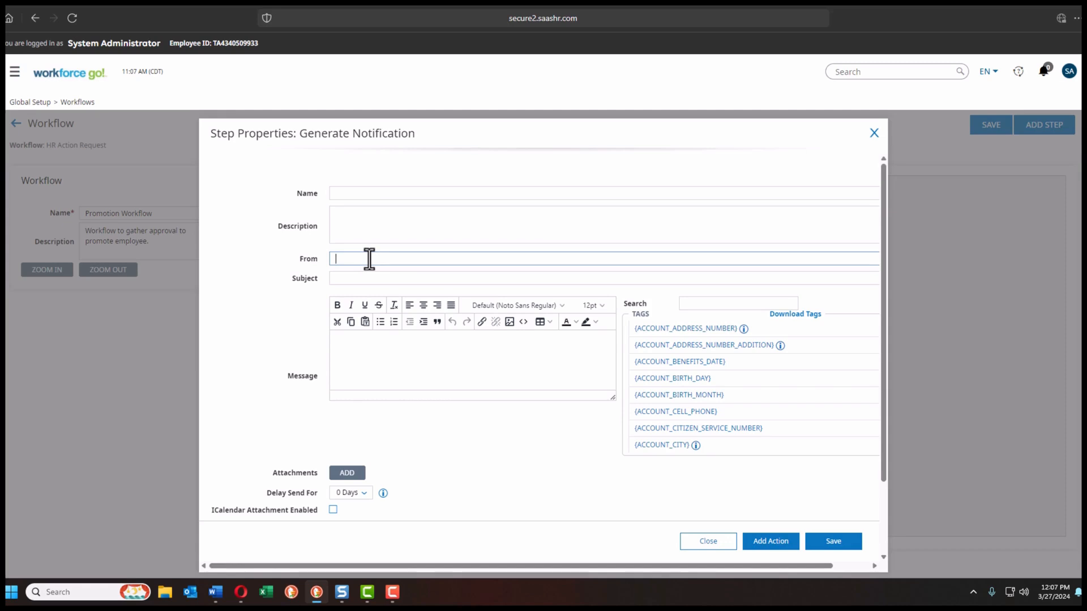
pyautogui.click(369, 279)
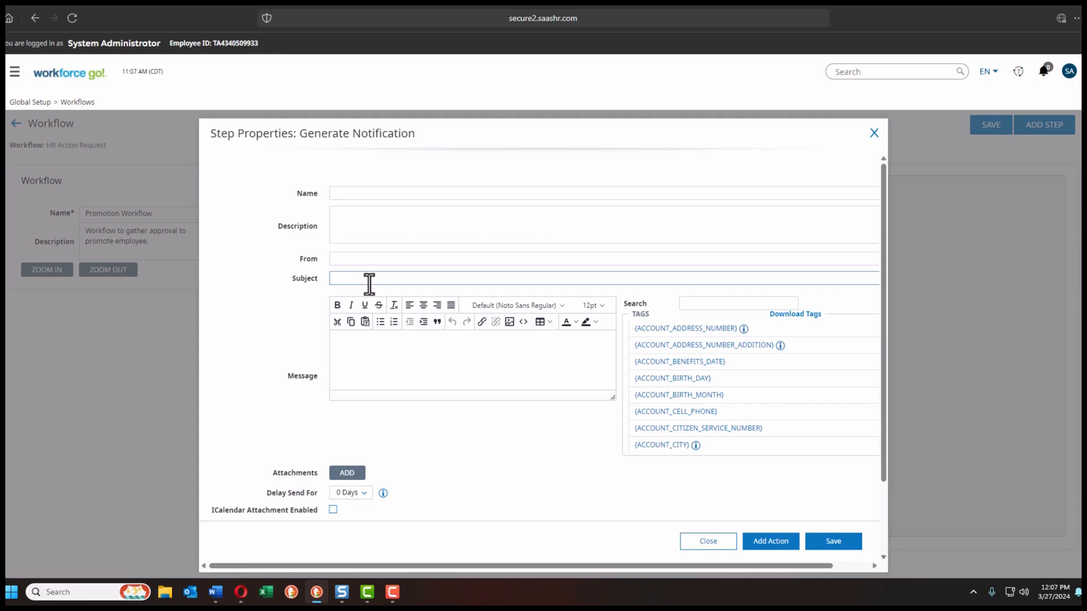
pyautogui.click(349, 342)
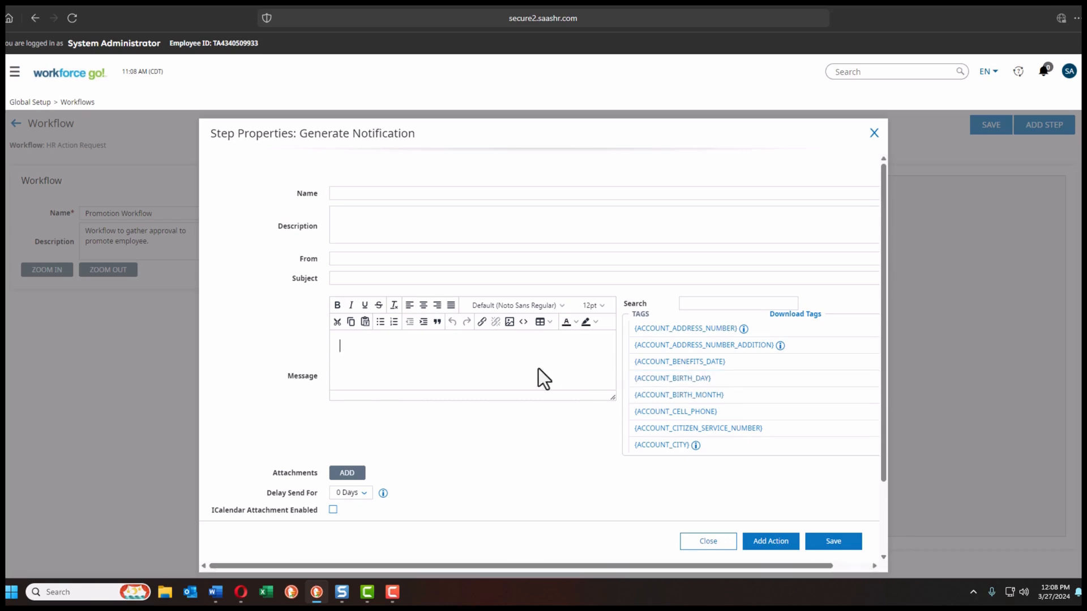
pyautogui.scroll(-2, 538, 373)
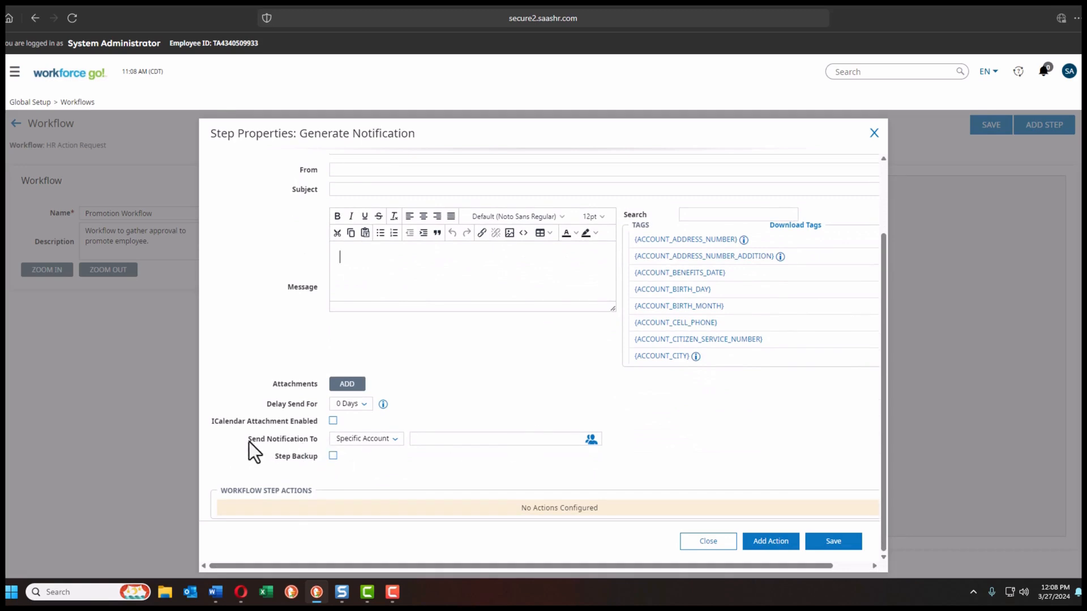
# Step: Check the step name Promotion Request Notification, its description, no-reply sender and approval subject
pyautogui.moveTo(249, 443); pyautogui.dragTo(284, 446)
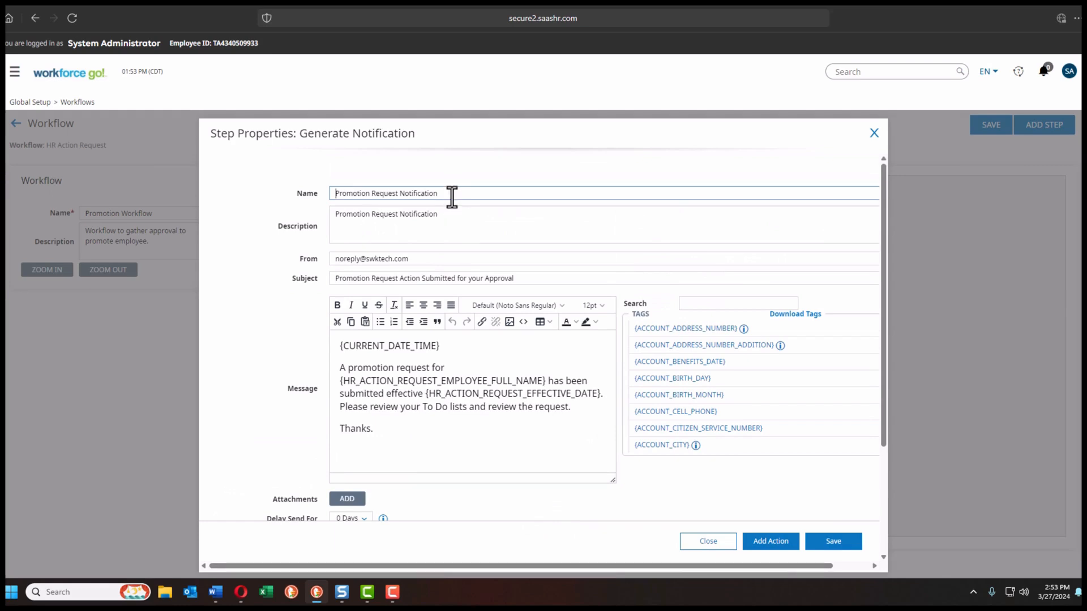
pyautogui.moveTo(444, 193); pyautogui.dragTo(328, 193)
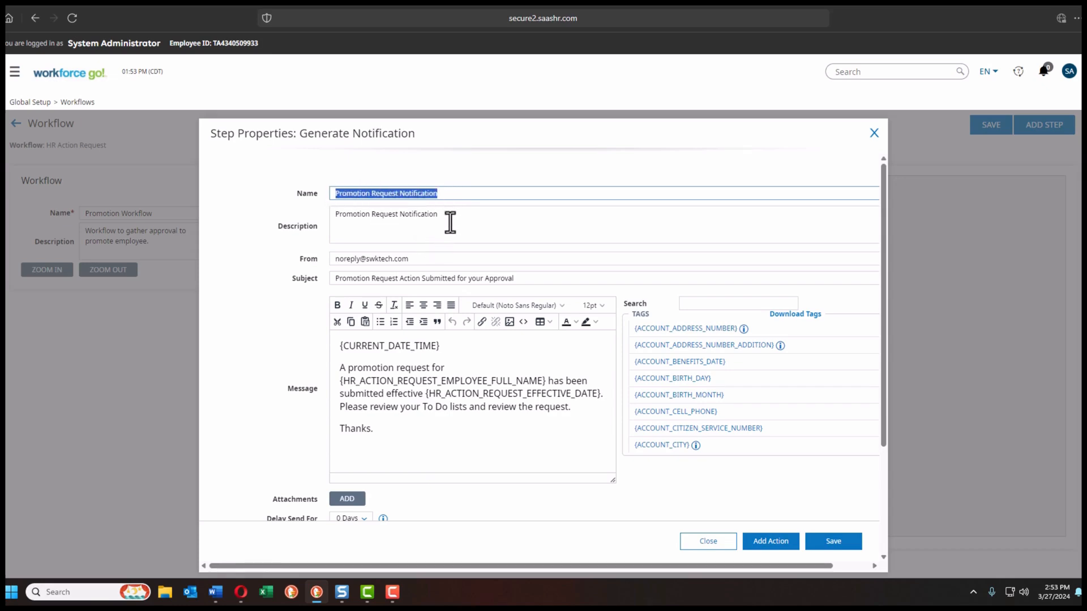
pyautogui.moveTo(450, 222); pyautogui.dragTo(332, 219)
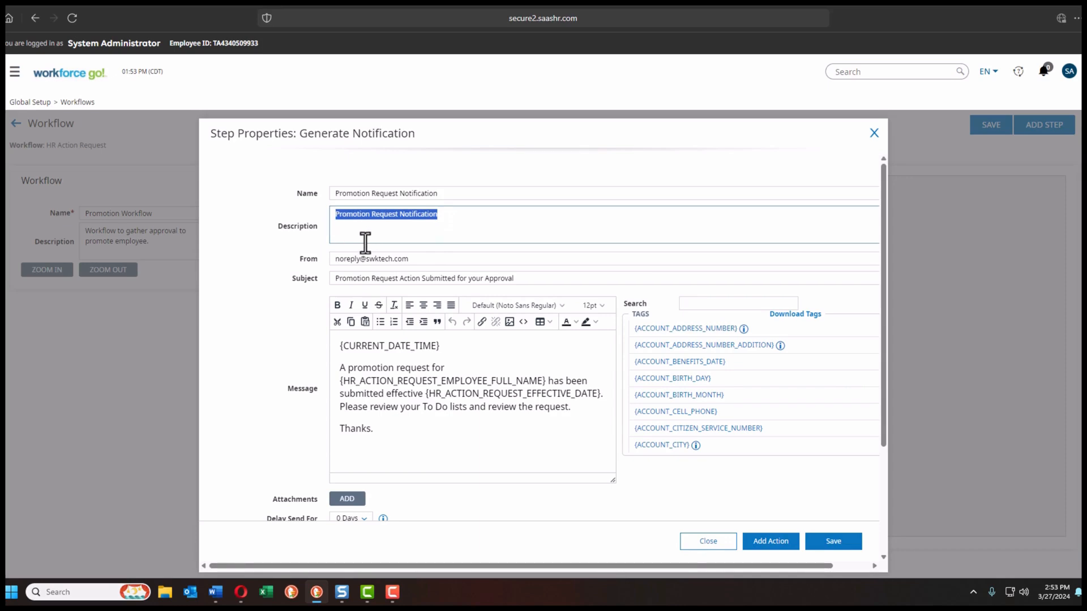
pyautogui.moveTo(414, 260); pyautogui.dragTo(337, 263)
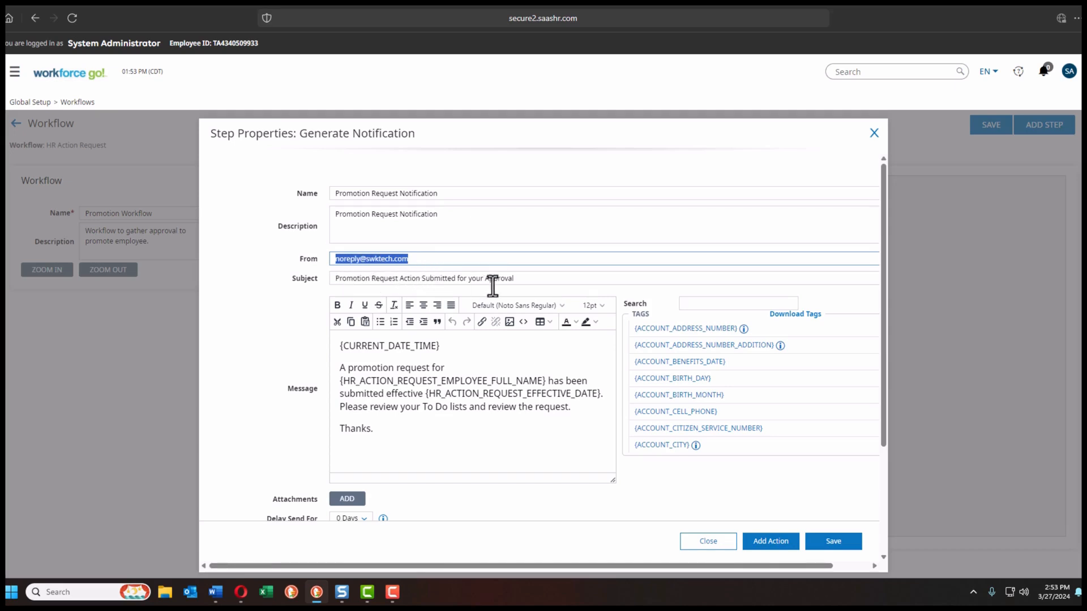
pyautogui.moveTo(517, 281); pyautogui.dragTo(362, 275)
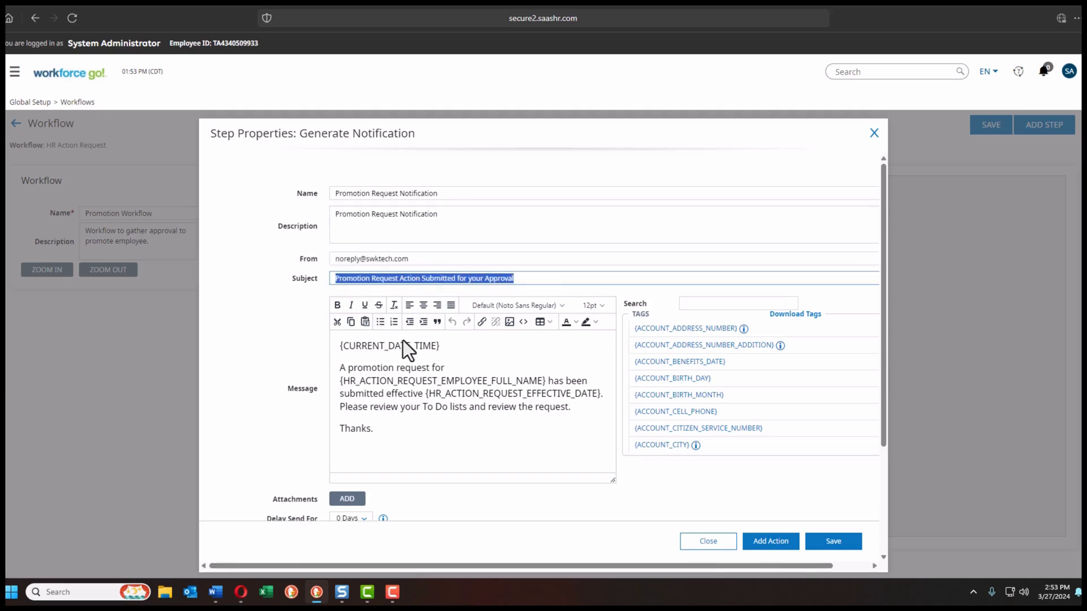
# Step: Review the promotion request message body and its {CURRENT_DATE_TIME} tag
pyautogui.click(457, 348)
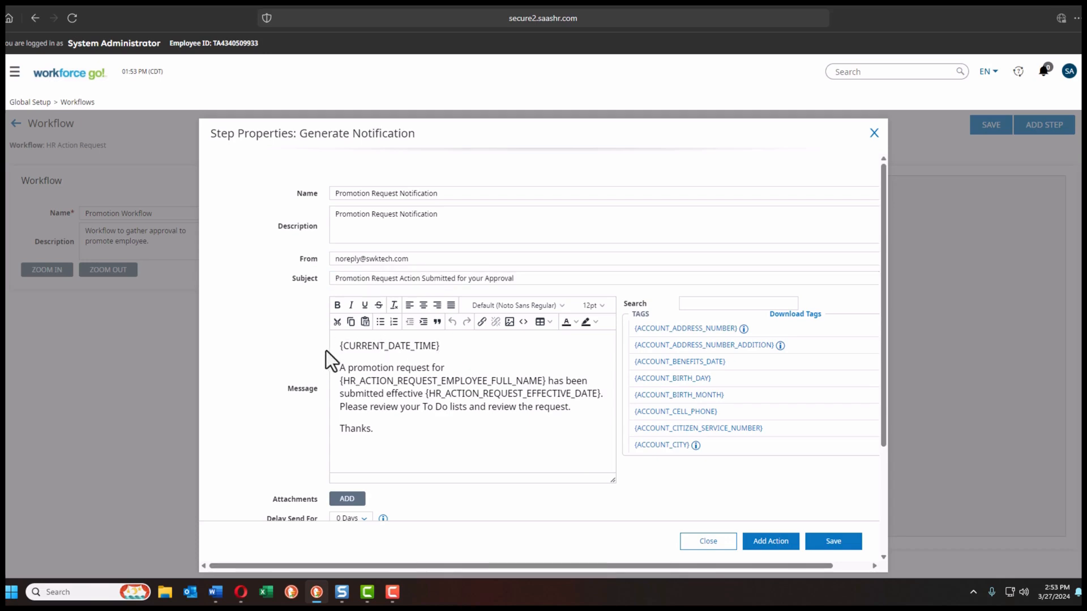
pyautogui.moveTo(339, 344); pyautogui.dragTo(368, 417)
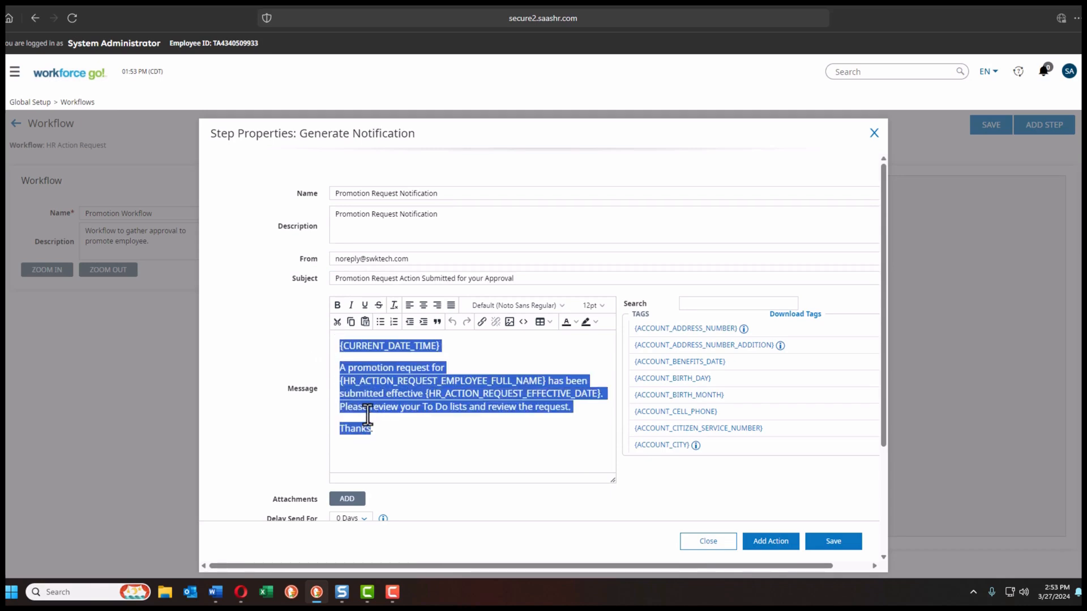
pyautogui.click(345, 347)
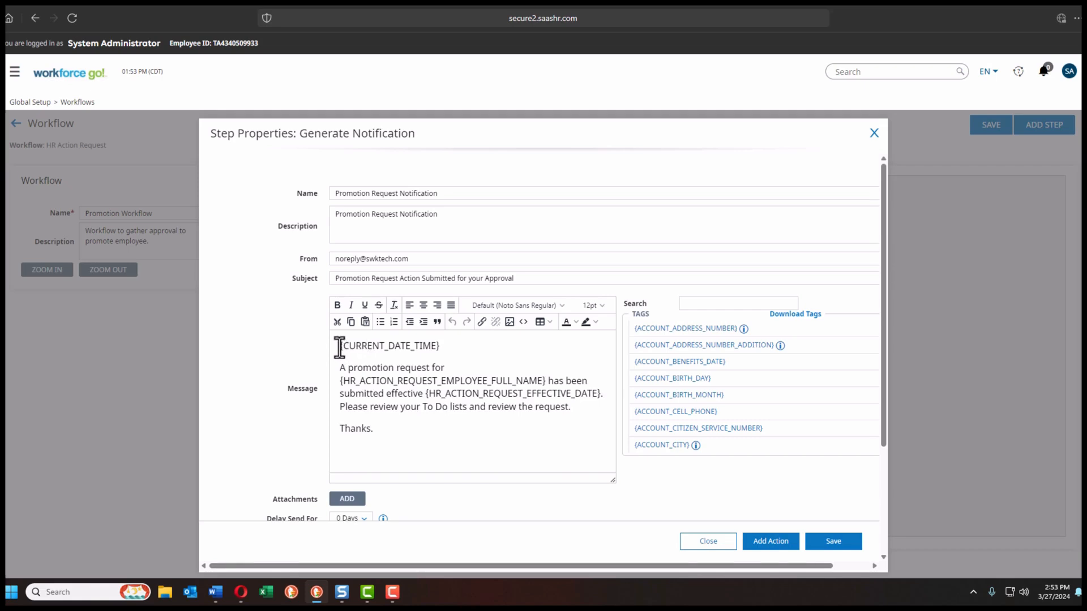
pyautogui.moveTo(339, 346); pyautogui.dragTo(444, 349)
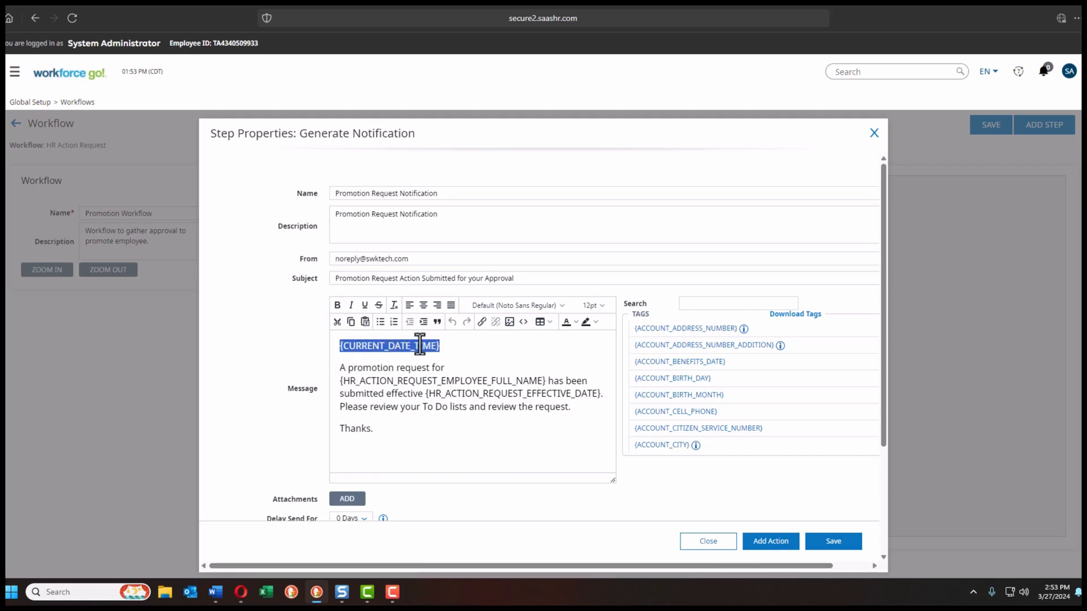
pyautogui.click(705, 304)
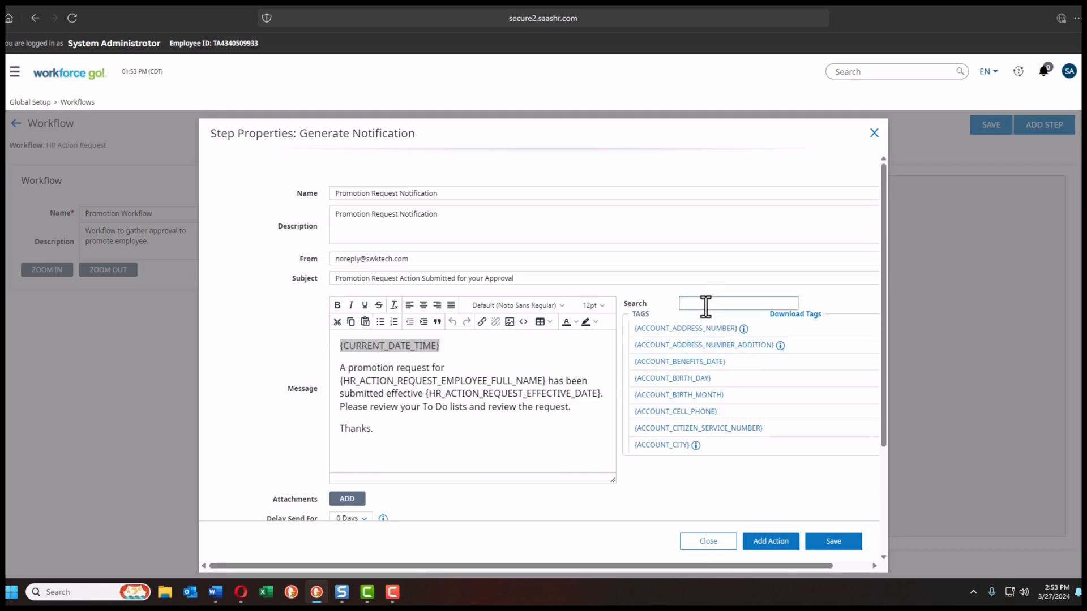
pyautogui.write('curr')
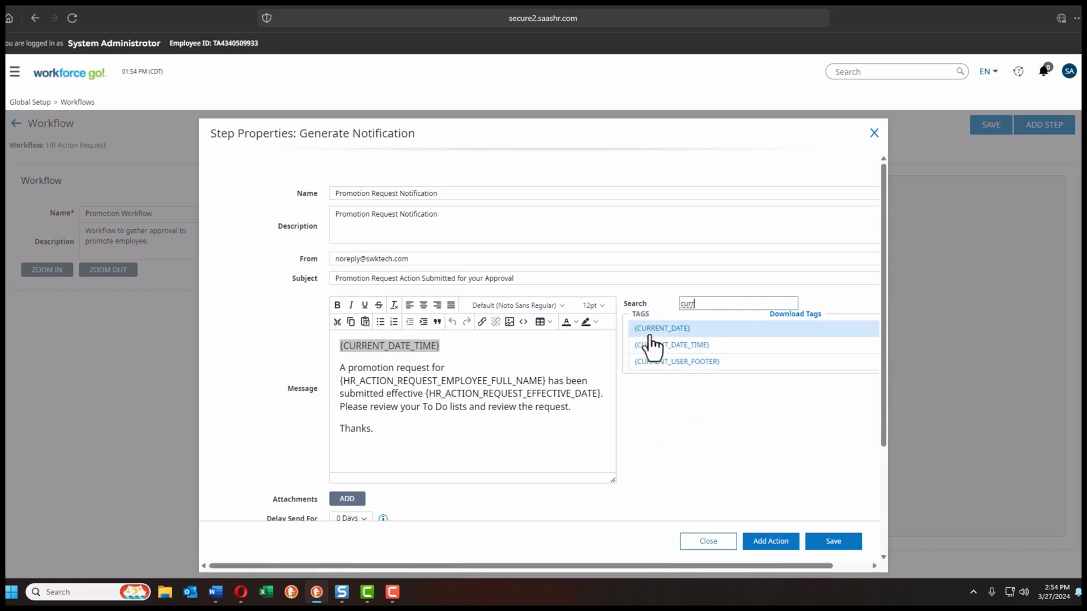
pyautogui.click(485, 356)
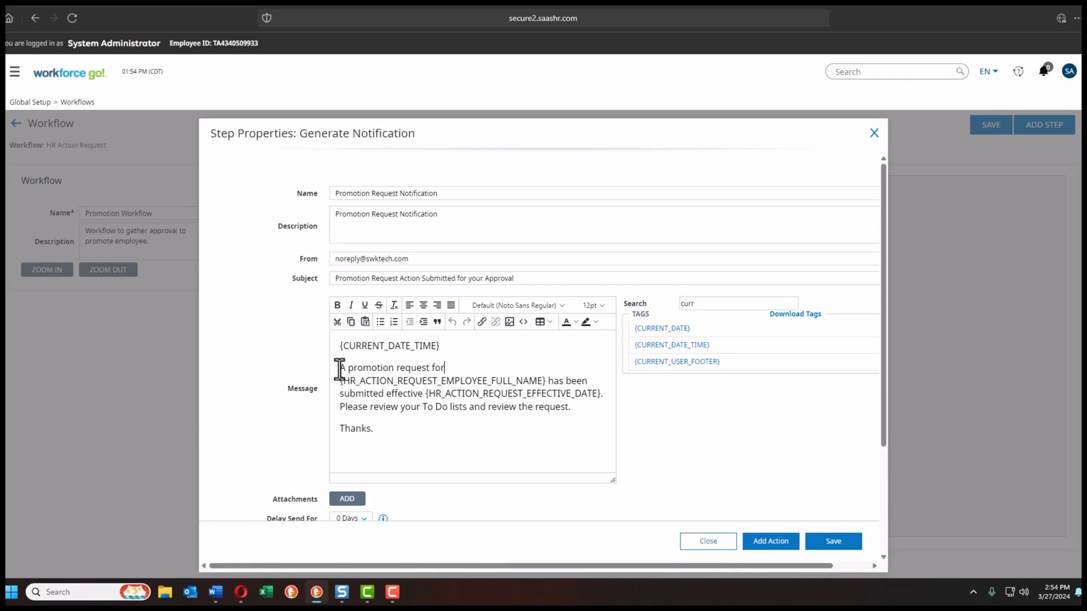
pyautogui.moveTo(340, 382); pyautogui.dragTo(544, 382)
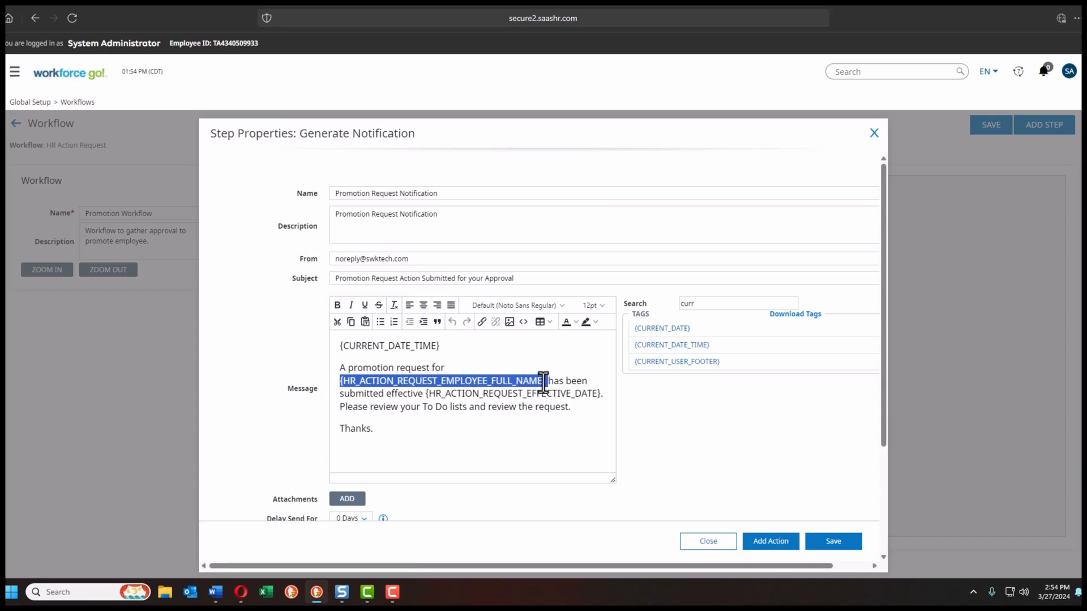
pyautogui.moveTo(706, 300); pyautogui.dragTo(679, 300)
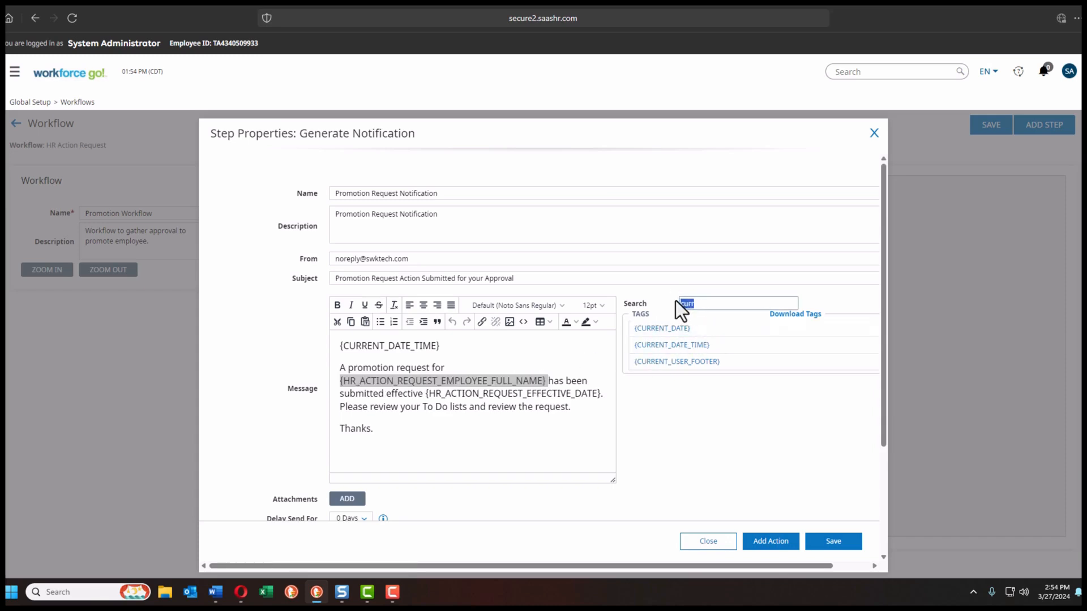
pyautogui.write('empl')
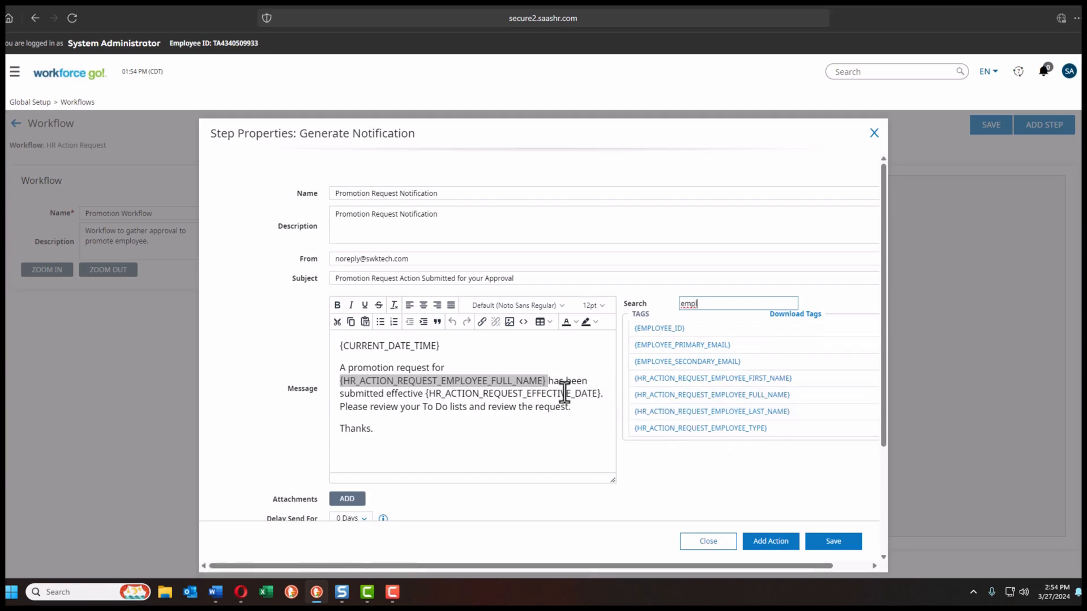
pyautogui.click(425, 396)
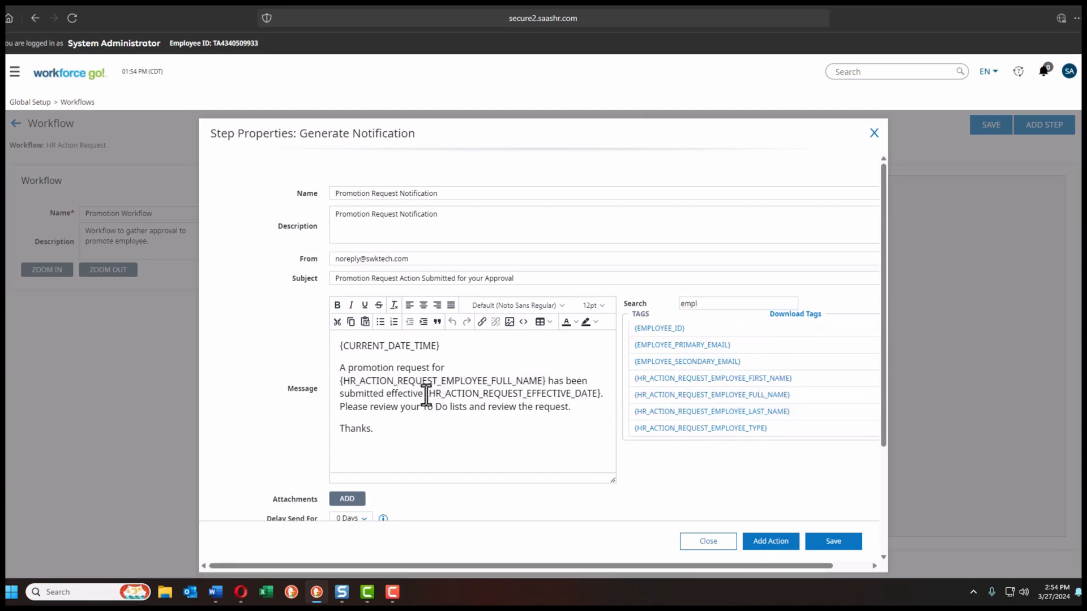
pyautogui.moveTo(427, 395); pyautogui.dragTo(601, 396)
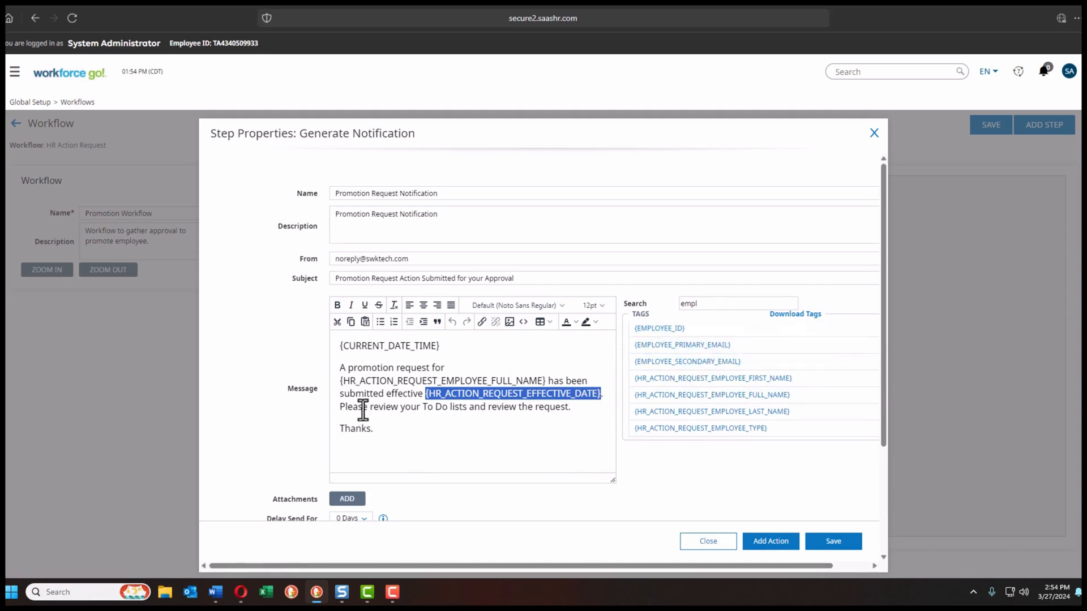
pyautogui.moveTo(344, 408); pyautogui.dragTo(559, 425)
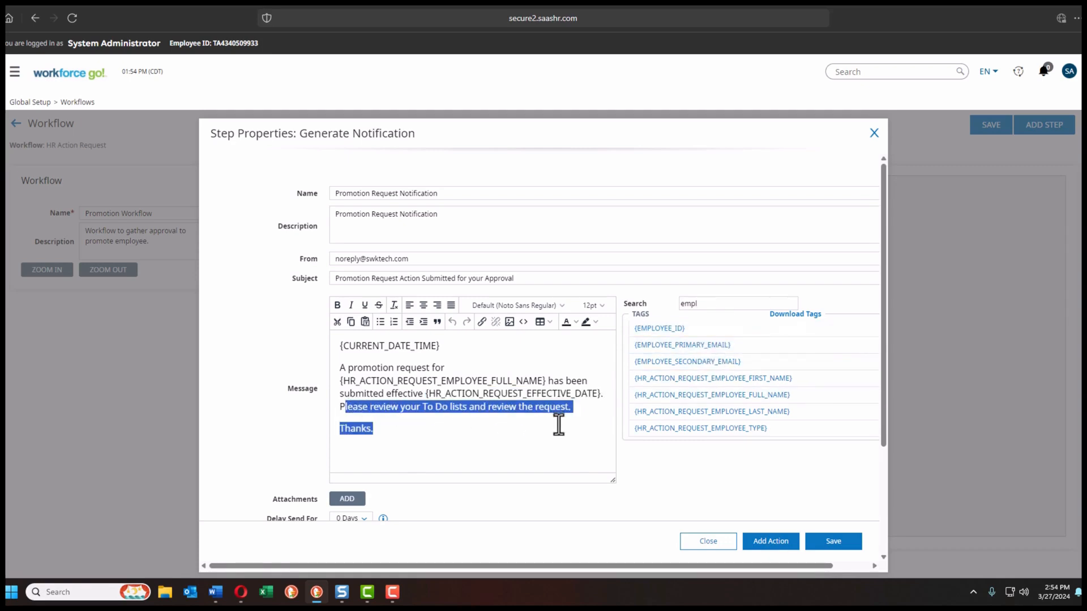
pyautogui.click(555, 434)
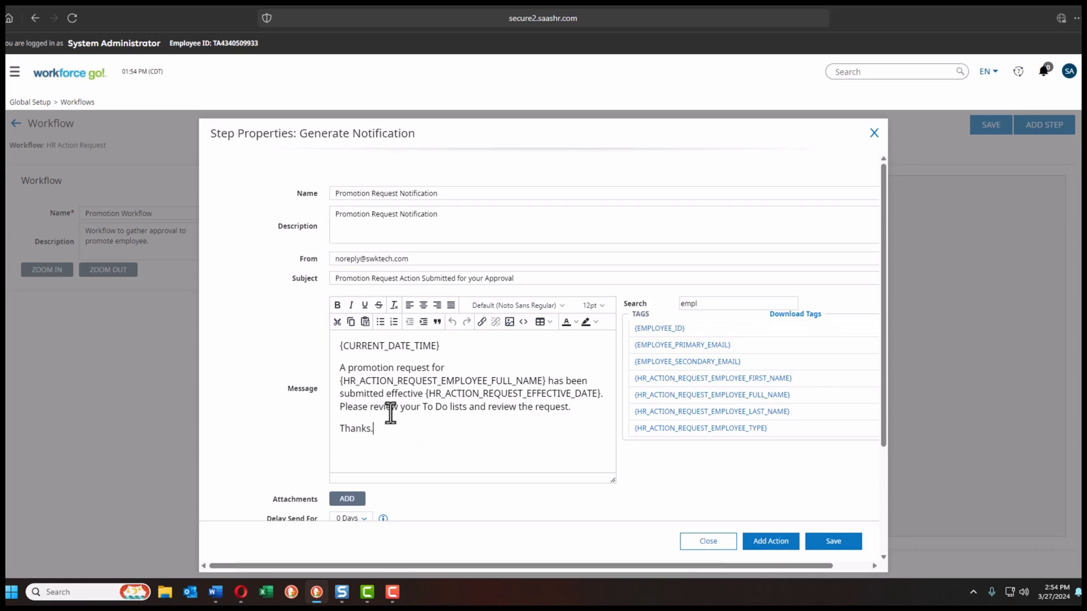
# Step: Keep Director (Manager Level 1) as the recipient and save the notification step
pyautogui.scroll(-3, 398, 403)
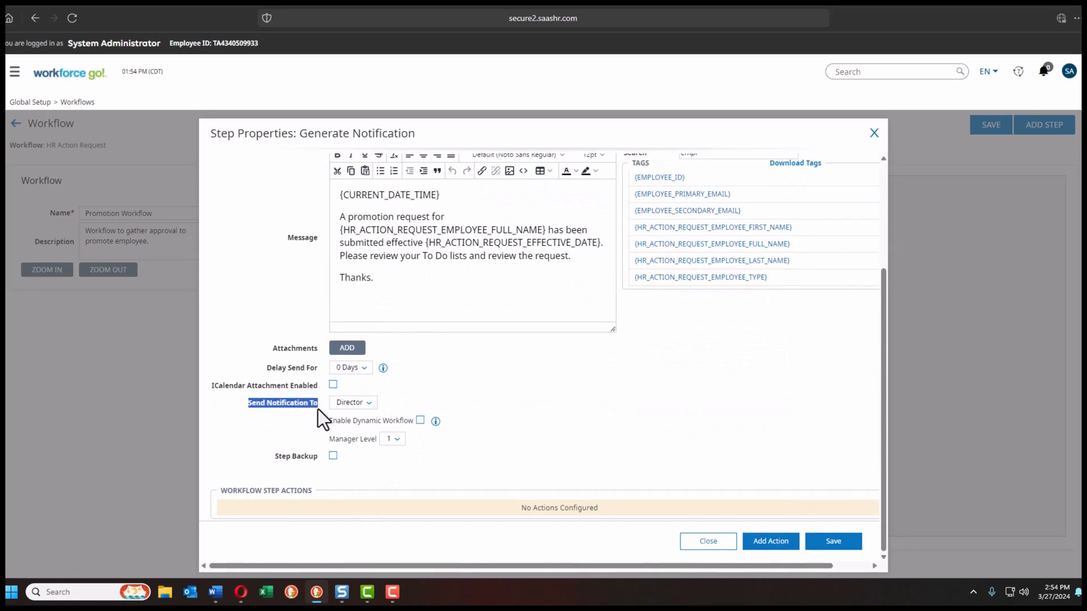
pyautogui.click(357, 403)
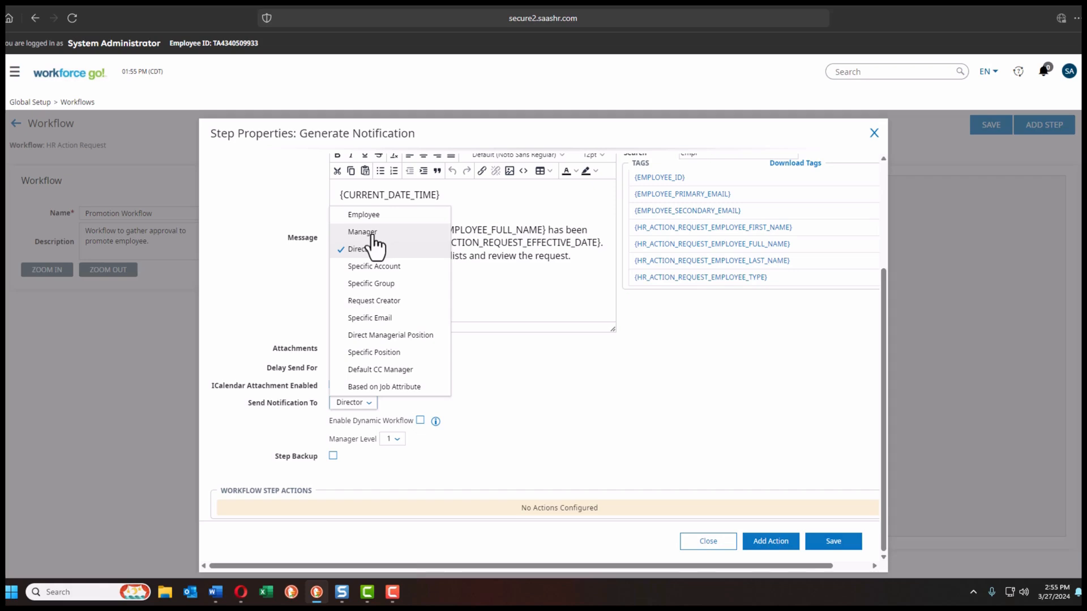
pyautogui.click(493, 377)
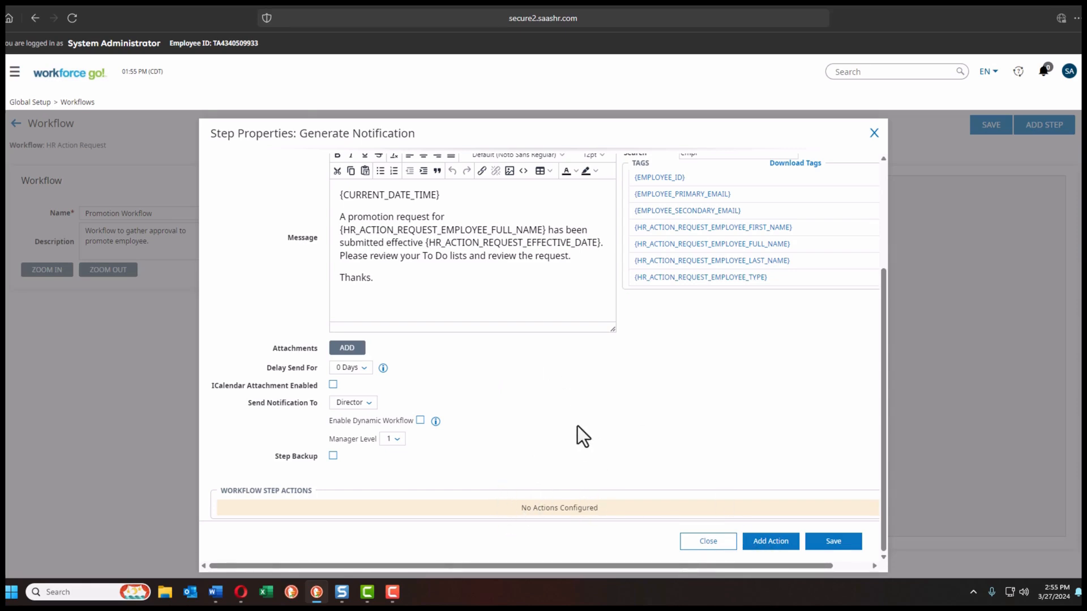
pyautogui.click(828, 547)
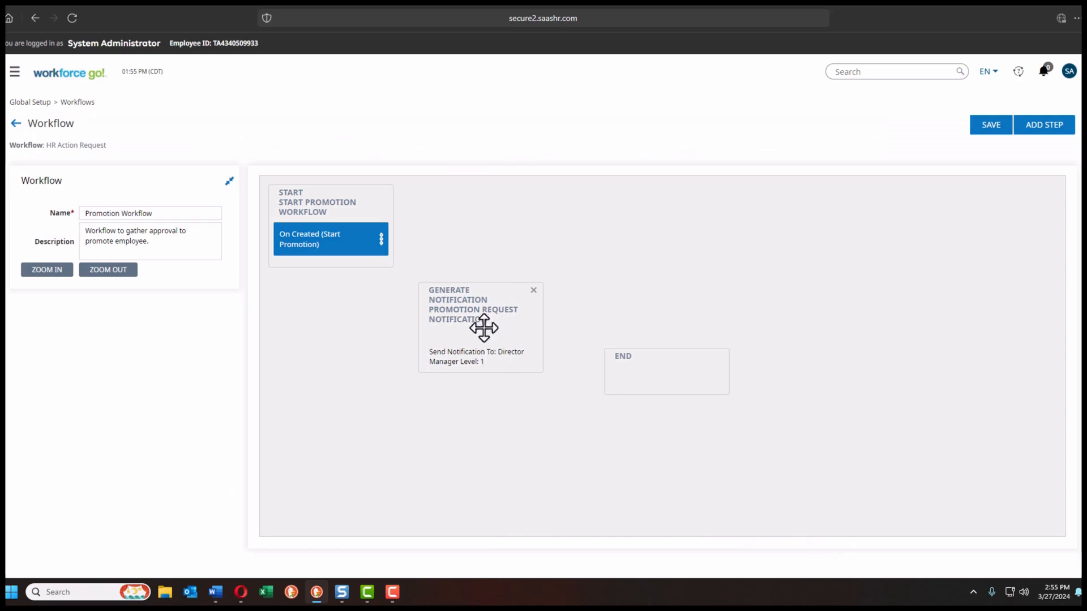
# Step: Point the Start step's On Created action to the Generate Notification step with status 'Submitted'
pyautogui.click(315, 238)
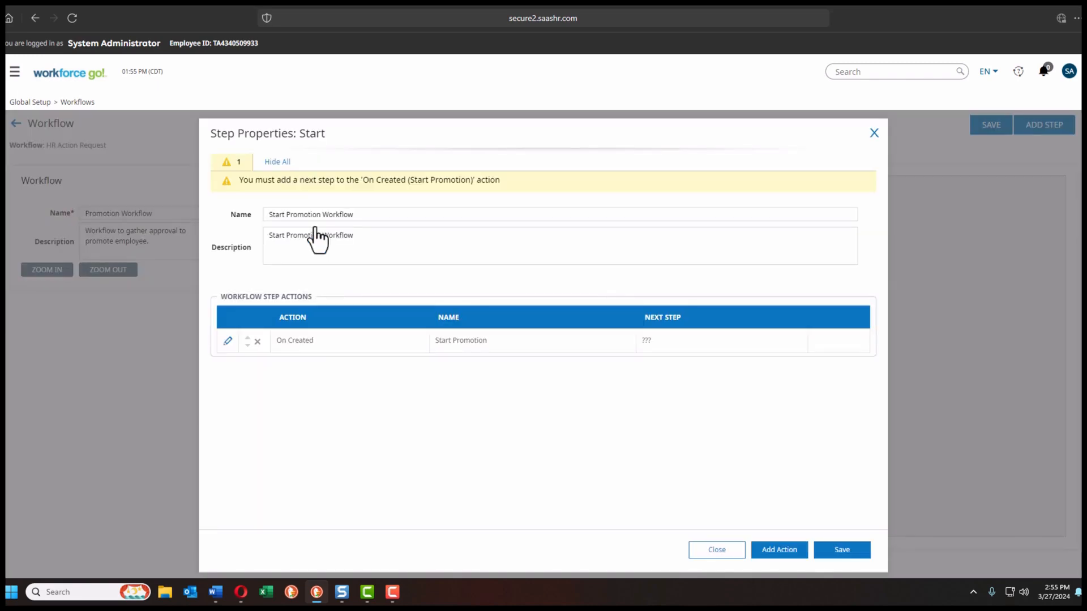
pyautogui.click(228, 342)
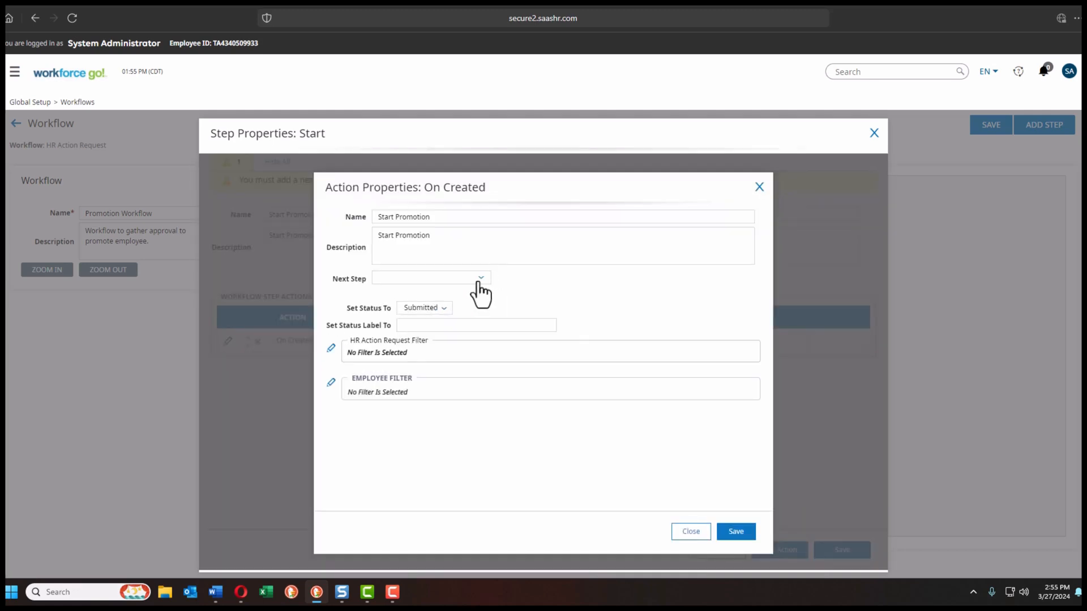
pyautogui.click(479, 280)
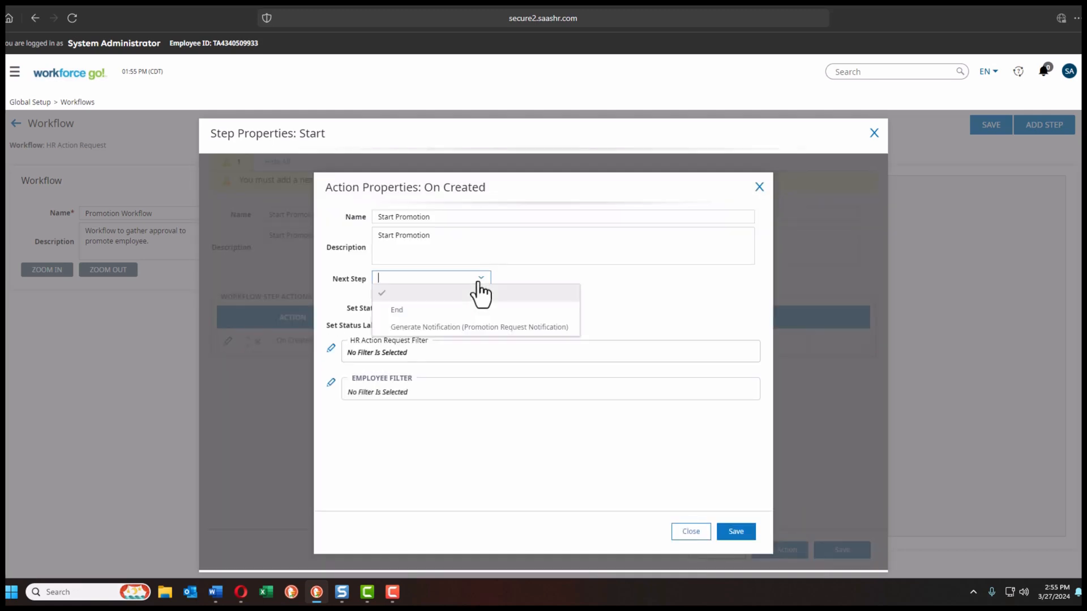
pyautogui.click(429, 333)
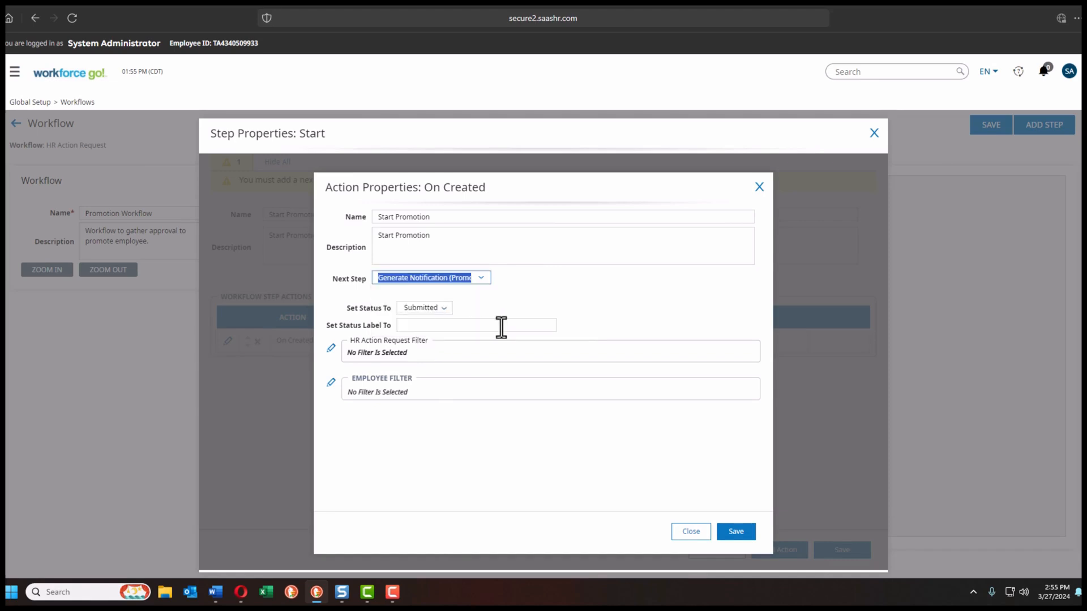
pyautogui.click(442, 325)
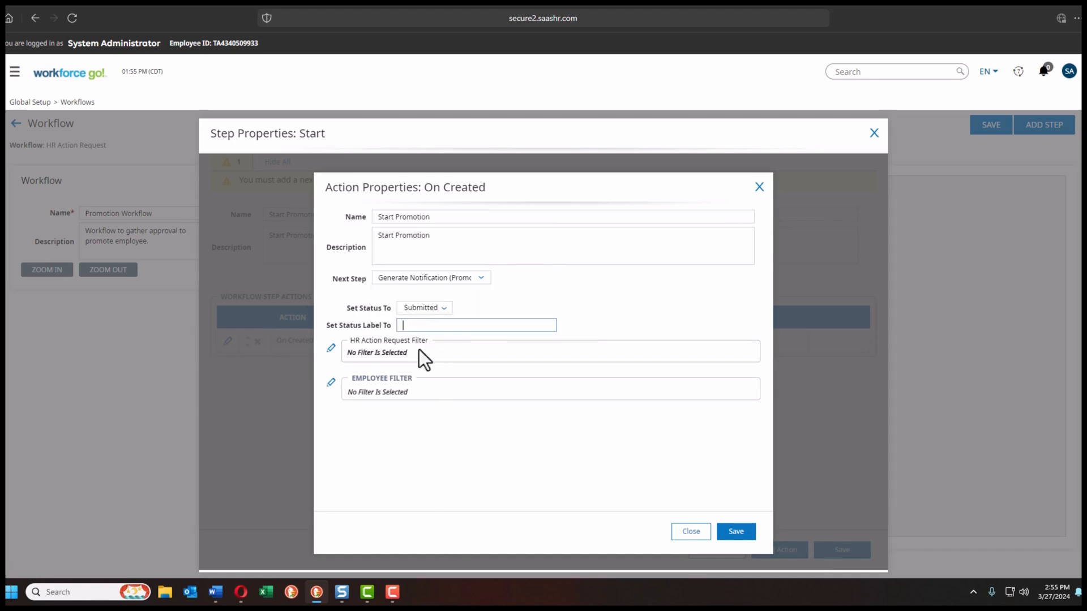
pyautogui.write('Submitted')
pyautogui.click(730, 541)
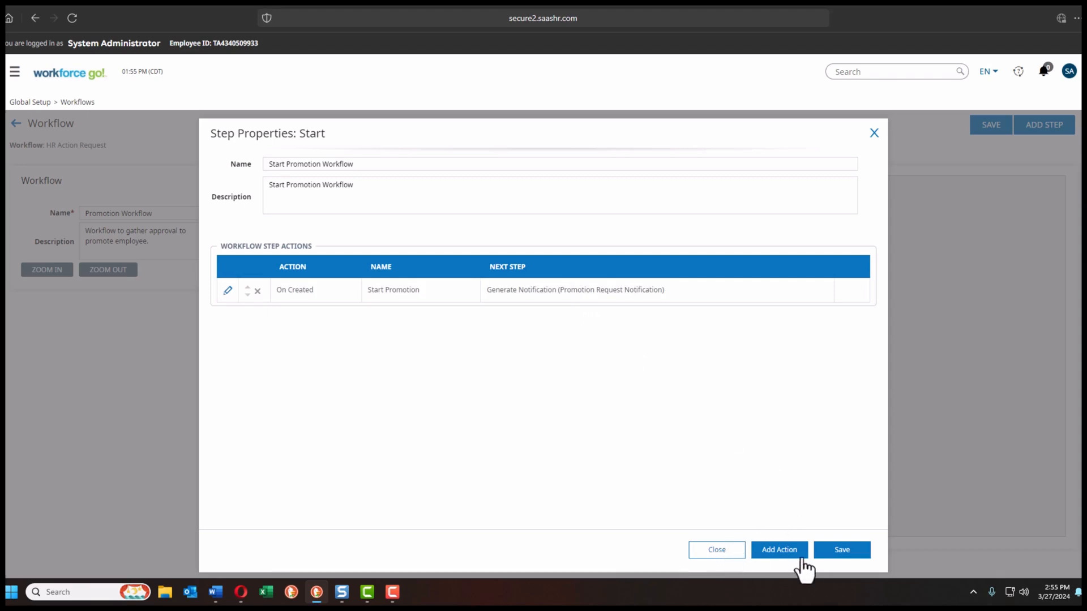
pyautogui.click(839, 551)
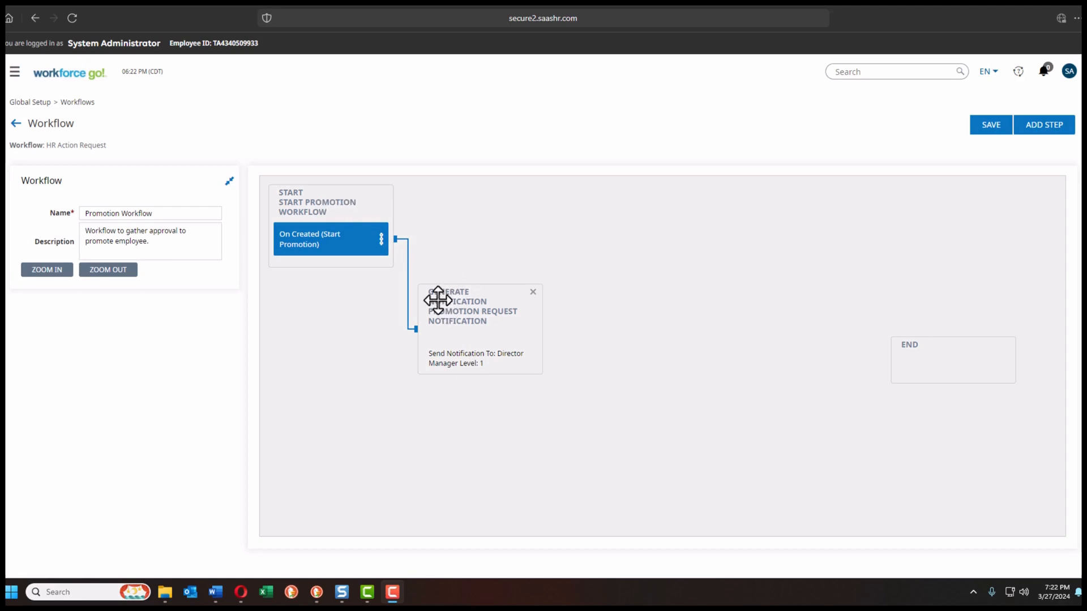
# Step: Add an Approve/Reject step and drag it out beside the request notification
pyautogui.click(1040, 129)
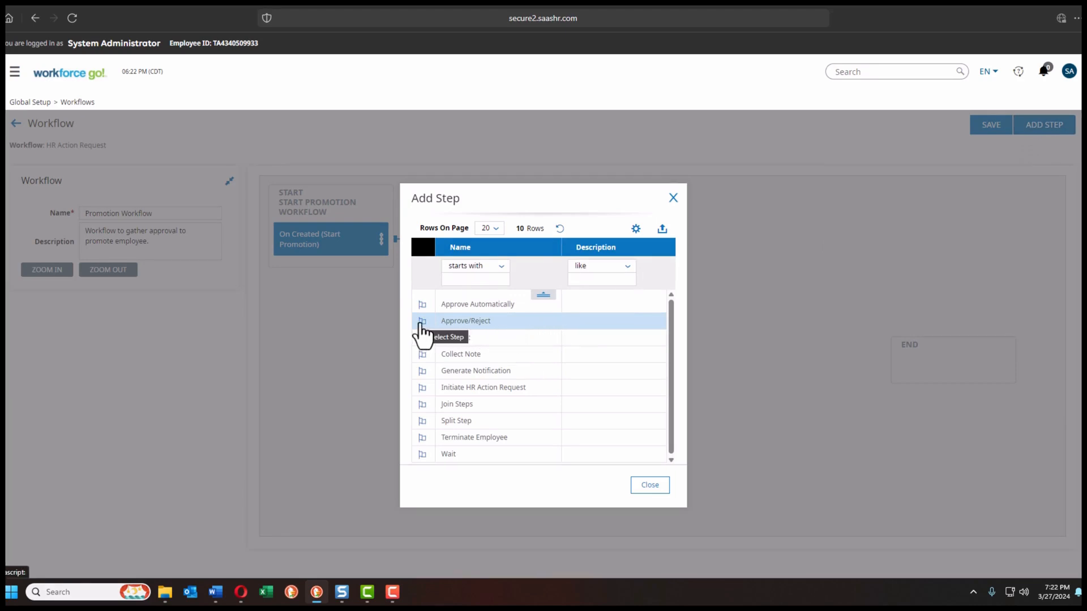
pyautogui.click(420, 324)
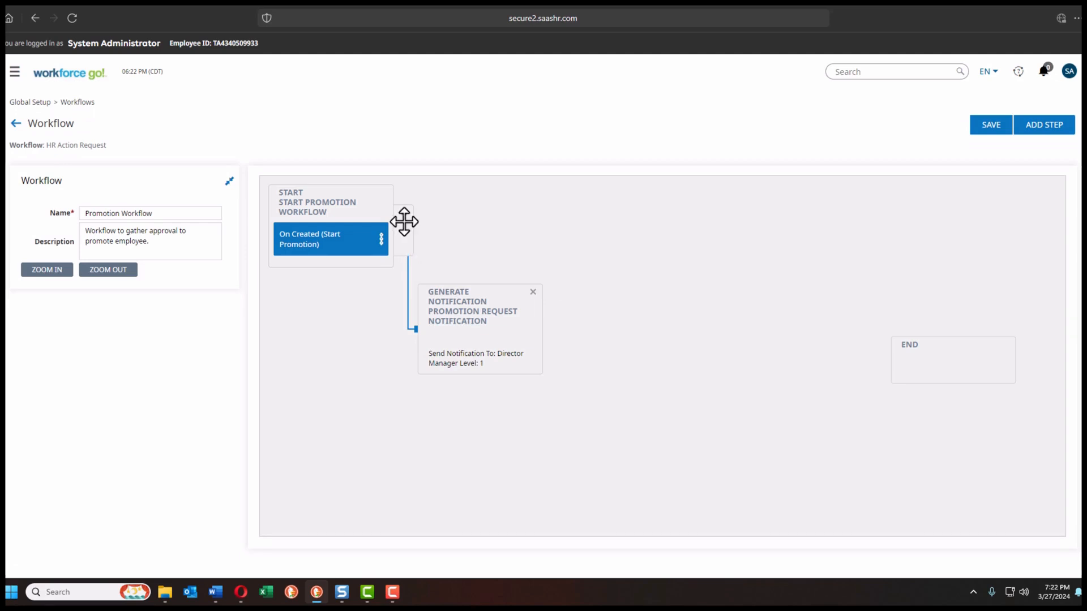
pyautogui.moveTo(403, 221); pyautogui.dragTo(706, 323)
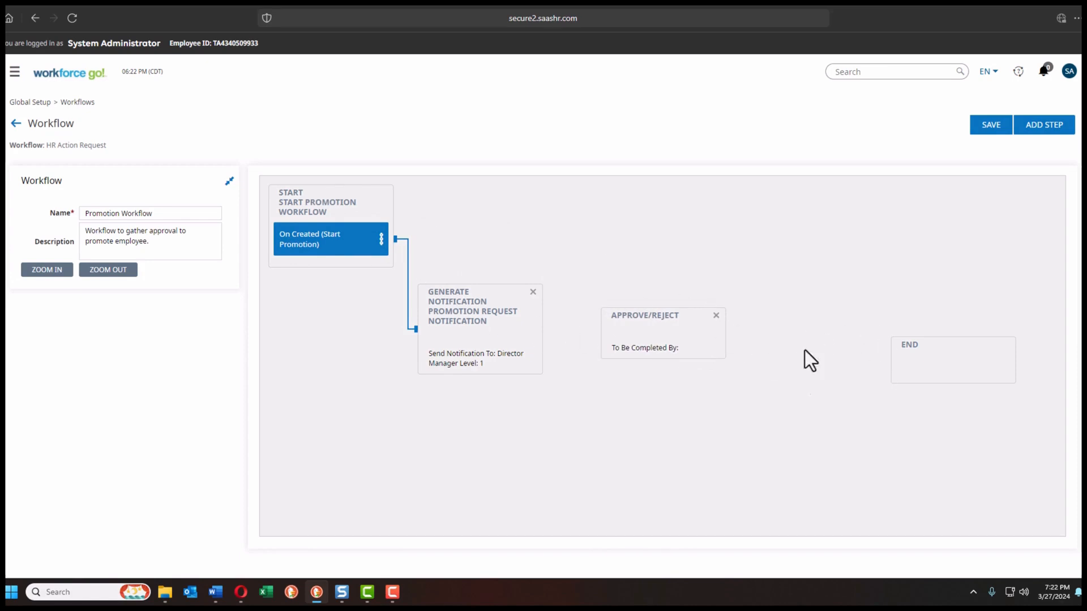
# Step: Name and describe the Approve/Reject step 'Promotion Approve or Reject Step', completed by the Director
pyautogui.doubleClick(640, 339)
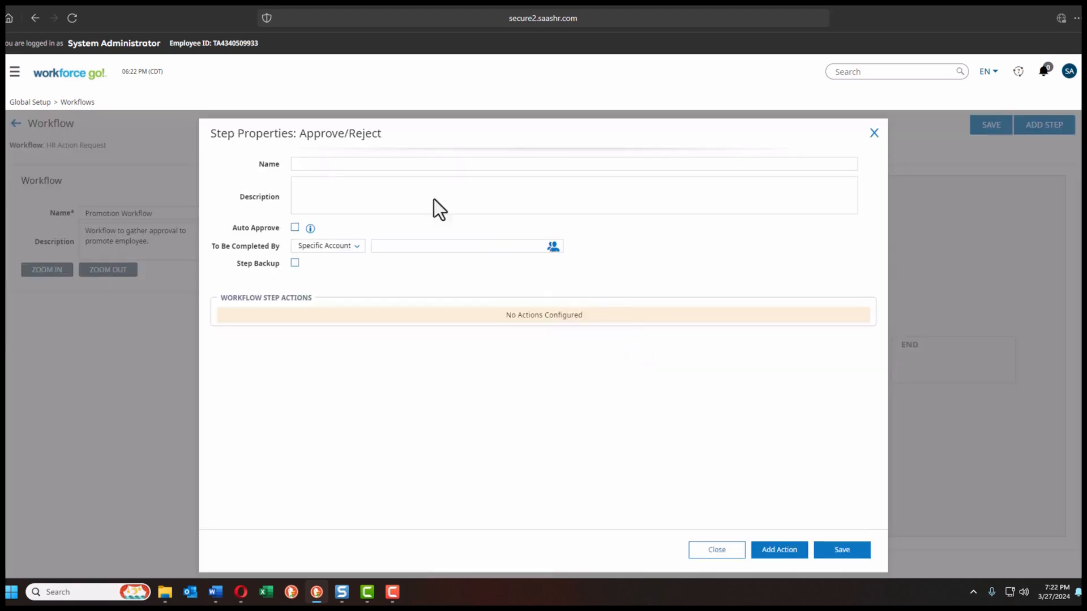
pyautogui.click(312, 168)
pyautogui.click(315, 187)
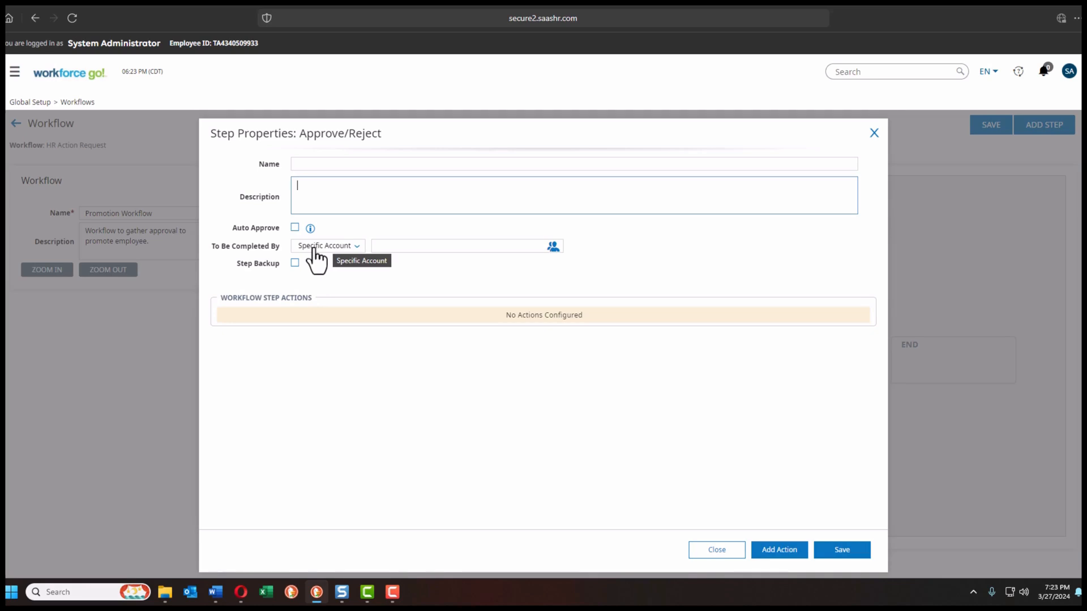
pyautogui.click(301, 166)
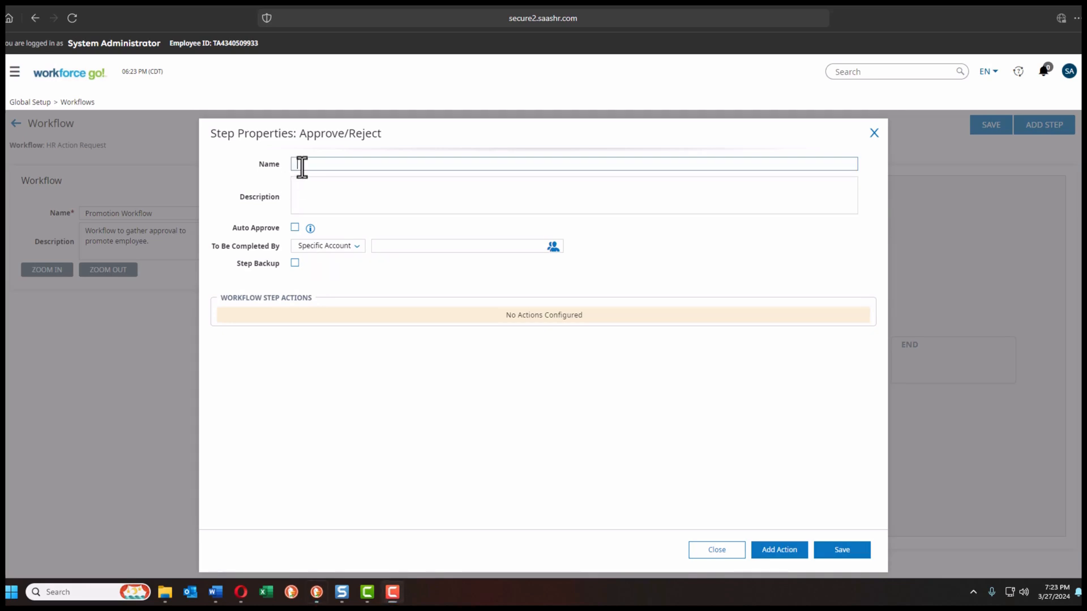
pyautogui.write('Promotion Approve or Reject Step')
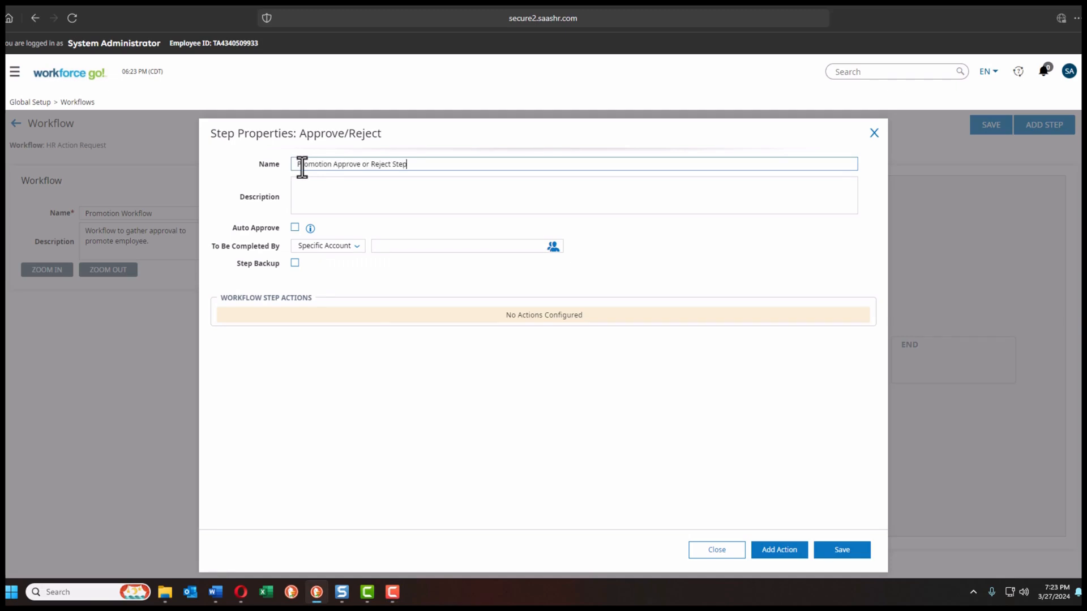
pyautogui.click(368, 189)
pyautogui.write('Promotion Approve or Reject Step')
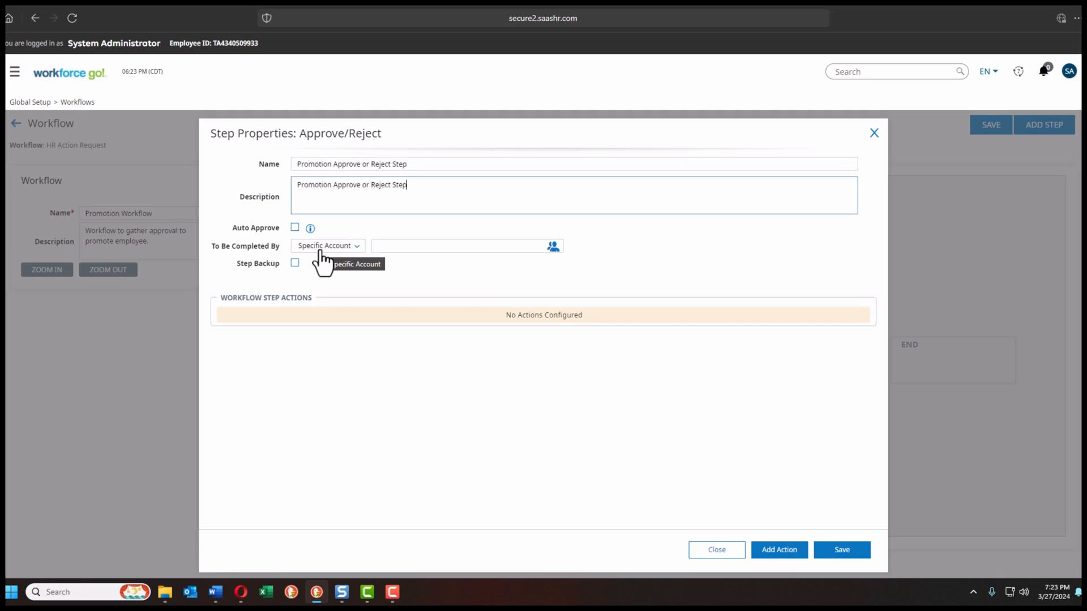
pyautogui.click(356, 248)
pyautogui.click(329, 296)
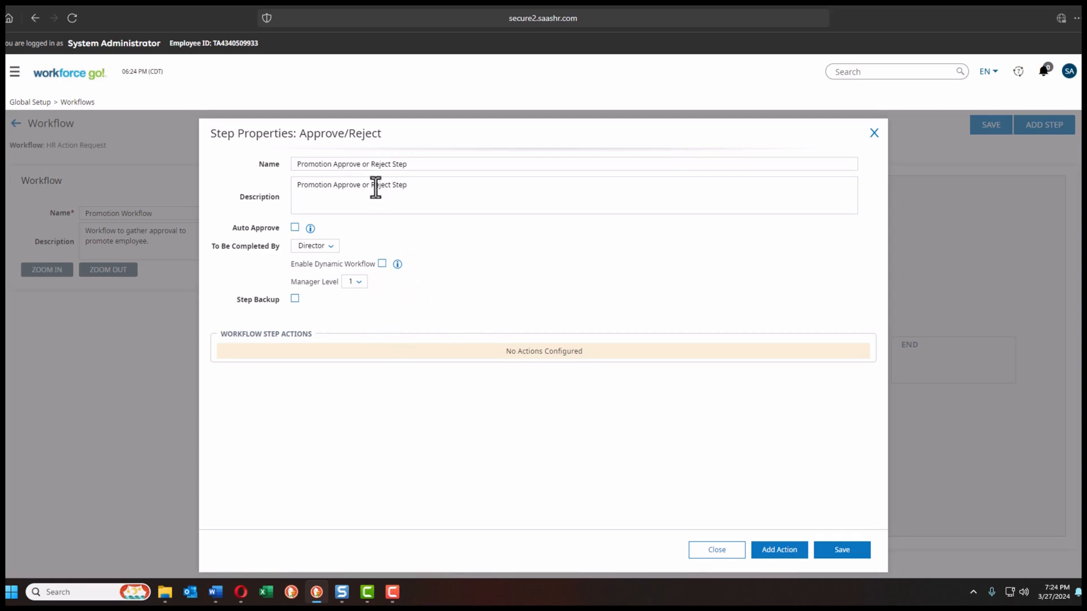
# Step: Add On Approved and On Rejected actions to the step and save it
pyautogui.click(779, 551)
pyautogui.click(423, 372)
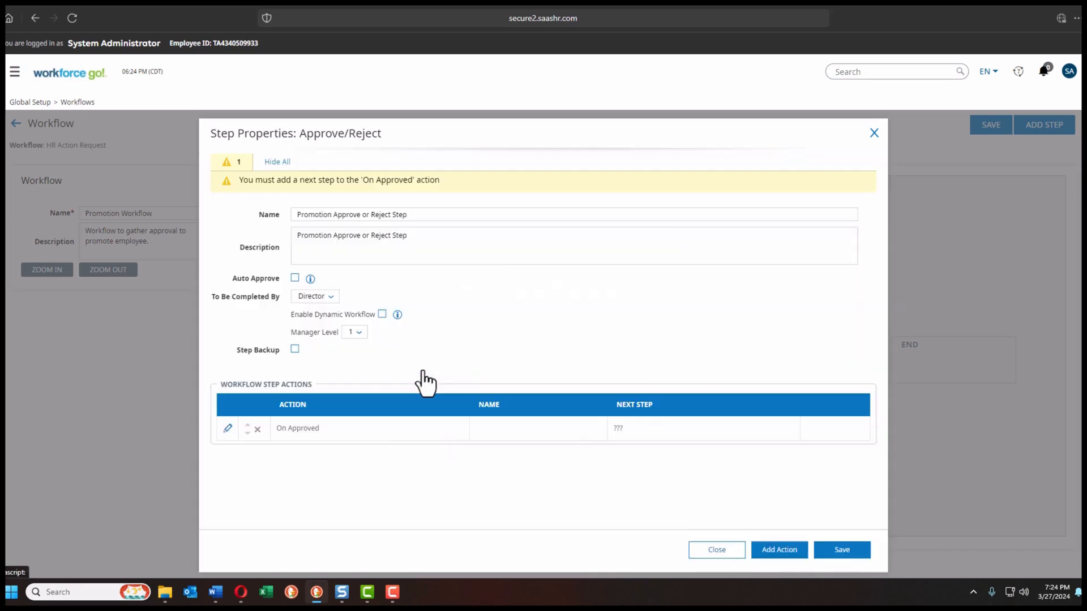
pyautogui.click(779, 557)
pyautogui.click(422, 435)
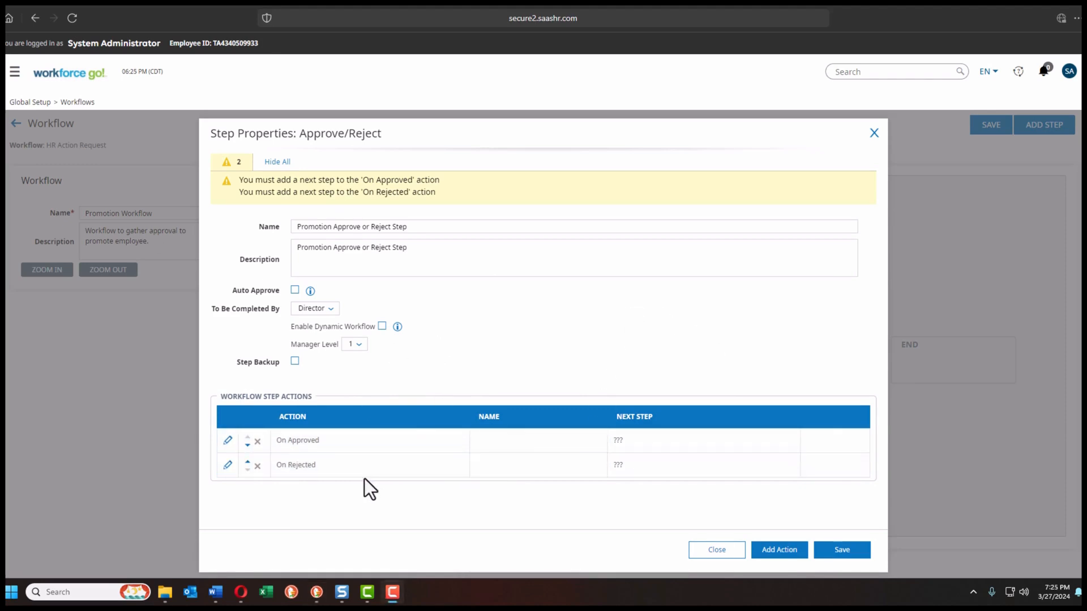
pyautogui.click(843, 552)
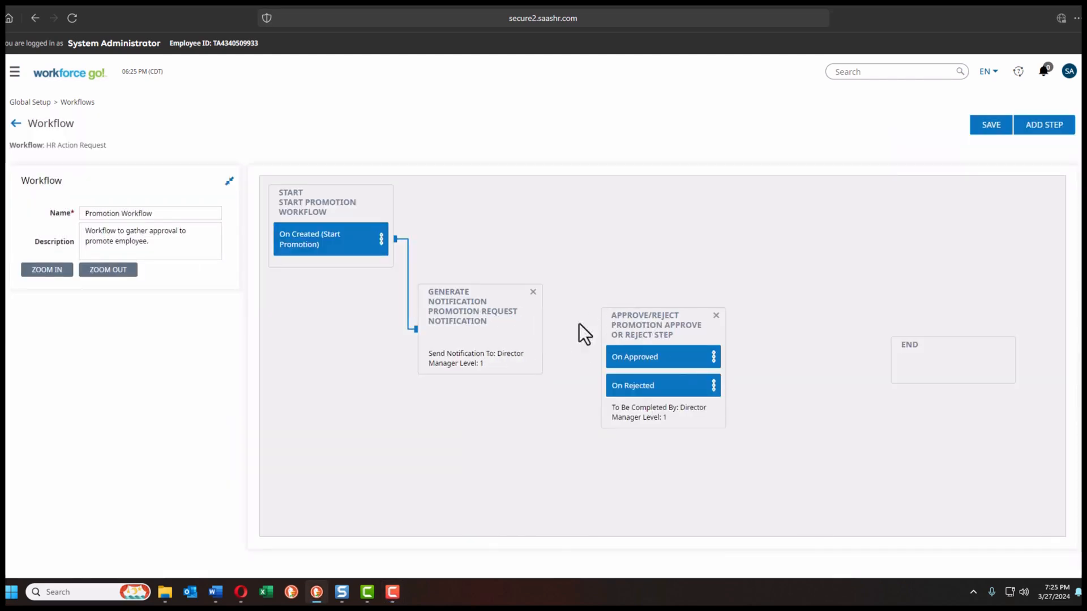
# Step: Add an On Done action to the promotion request notification step
pyautogui.doubleClick(468, 364)
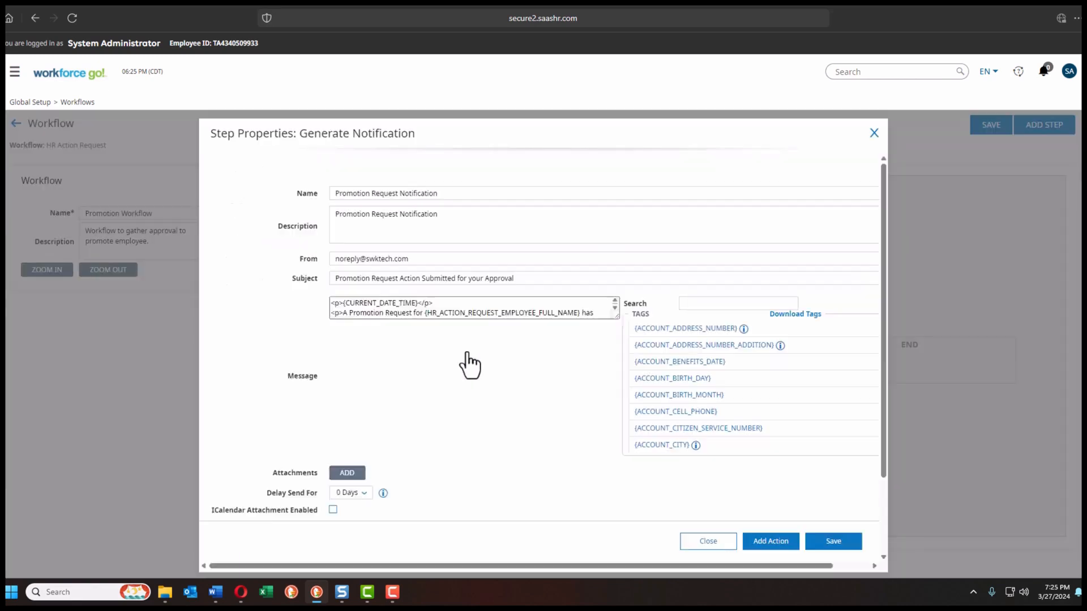
pyautogui.scroll(-3, 240, 305)
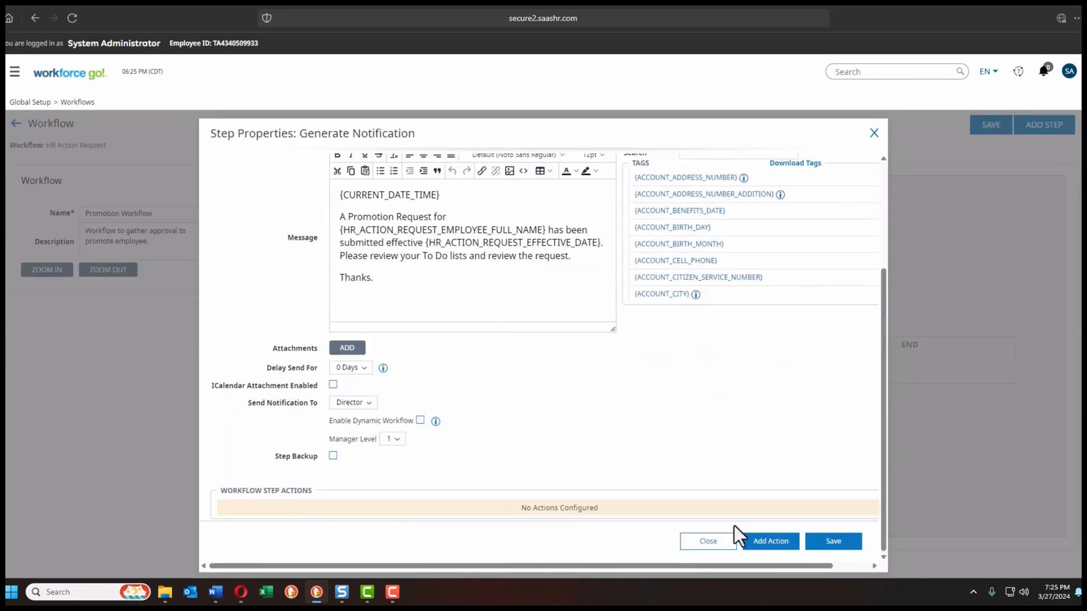
pyautogui.click(769, 541)
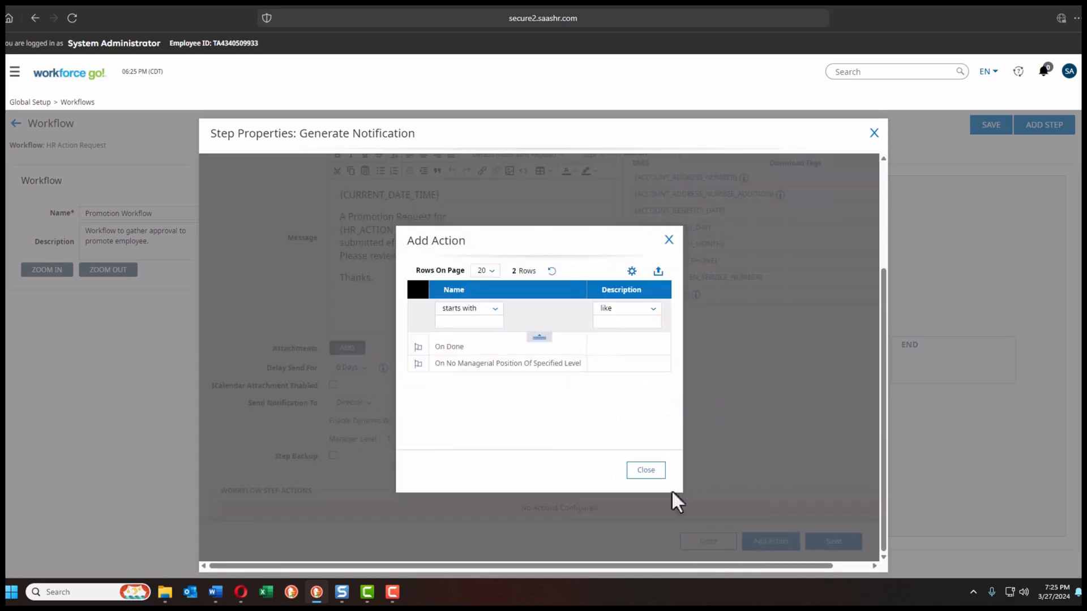
pyautogui.click(418, 351)
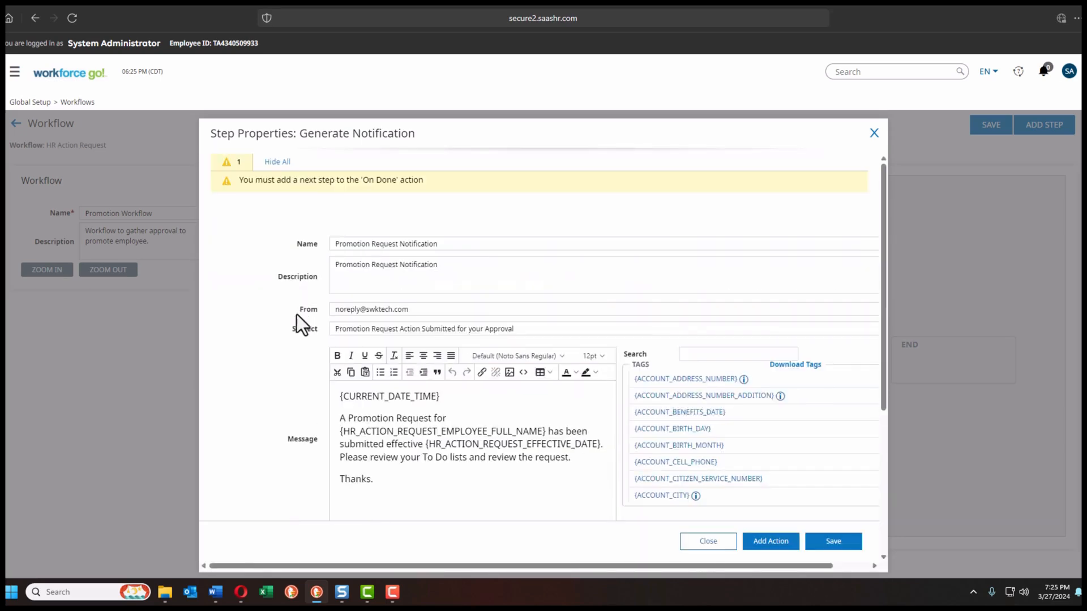
pyautogui.scroll(-5, 295, 320)
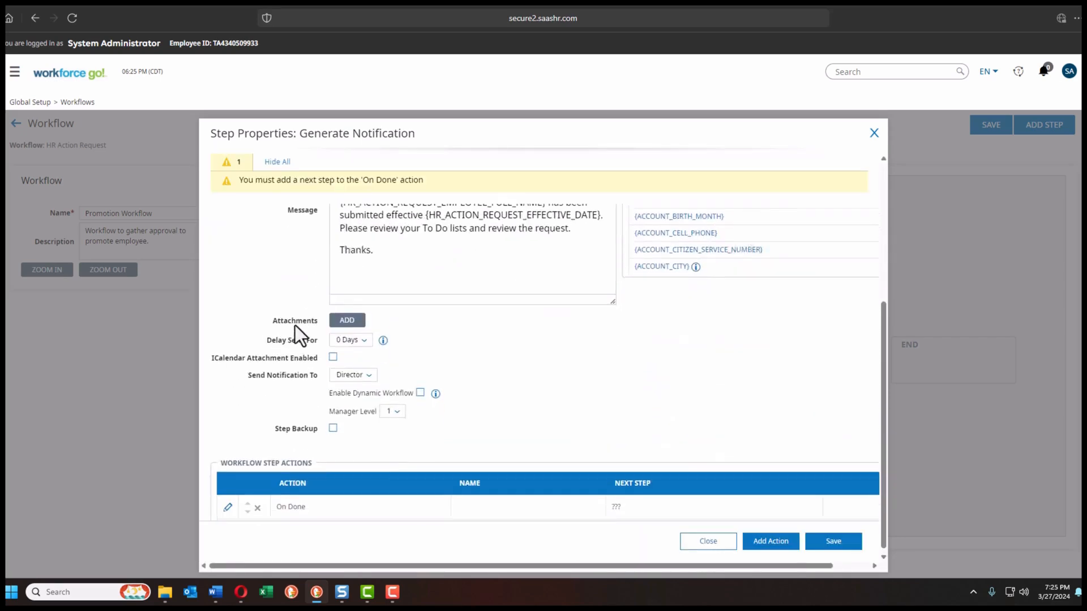
# Step: Name the On Done action 'Notification sent', route it to the Approve/Reject step, and save
pyautogui.click(228, 504)
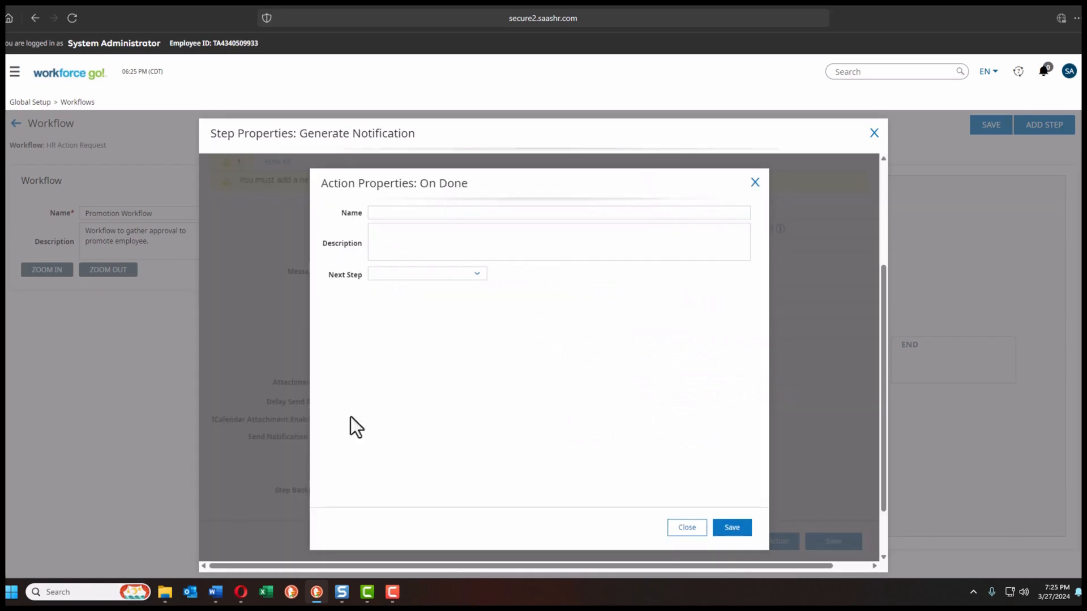
pyautogui.click(389, 213)
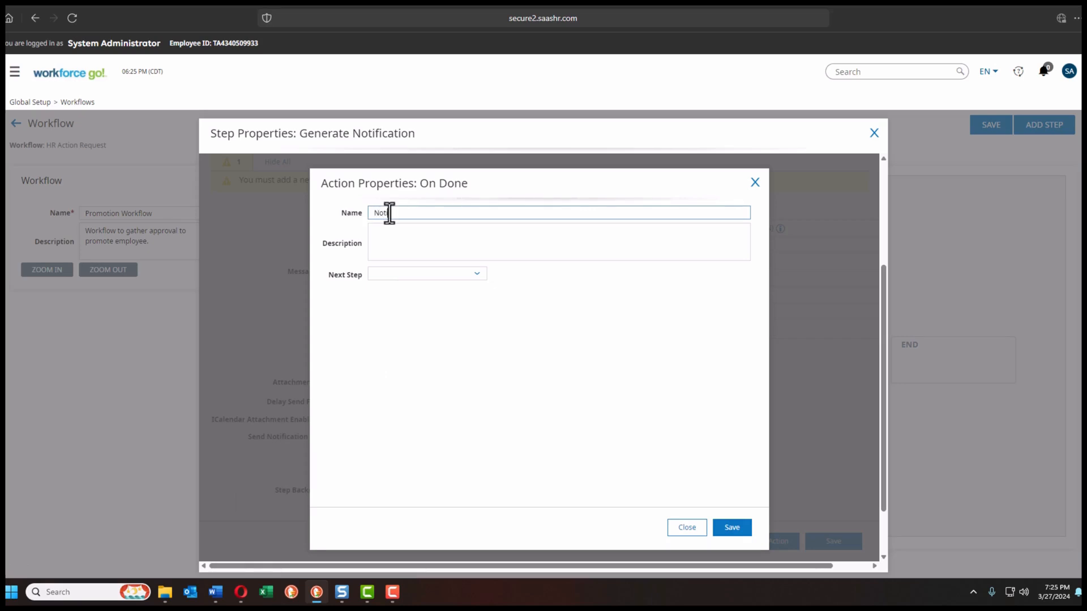
pyautogui.write('Notification sent')
pyautogui.moveTo(430, 214); pyautogui.dragTo(349, 222)
pyautogui.hotkey('ctrl', 'c')
pyautogui.click(388, 238)
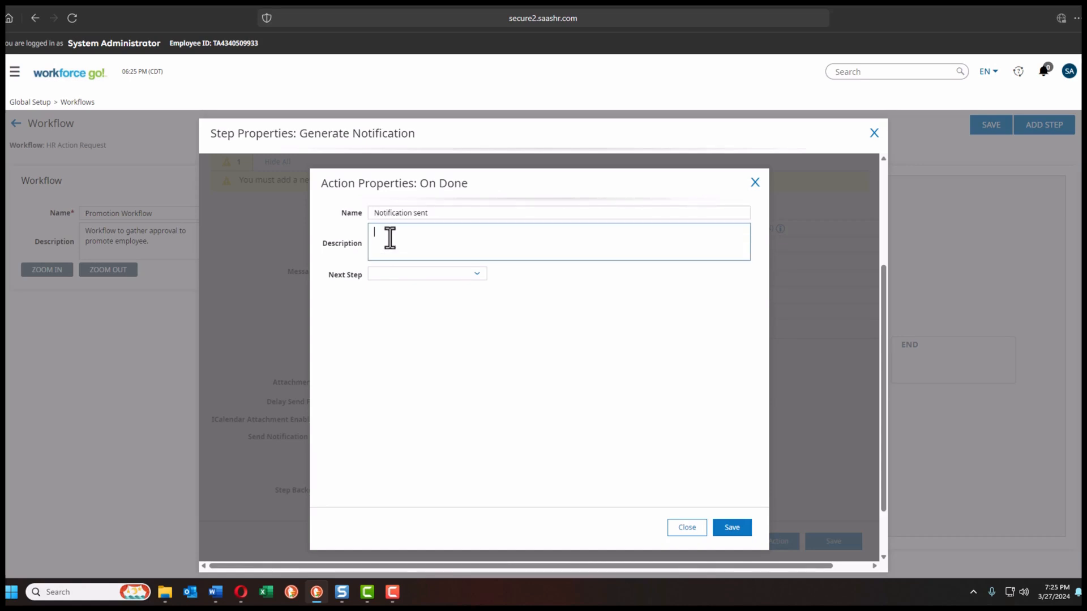
pyautogui.hotkey('ctrl', 'v')
pyautogui.click(475, 277)
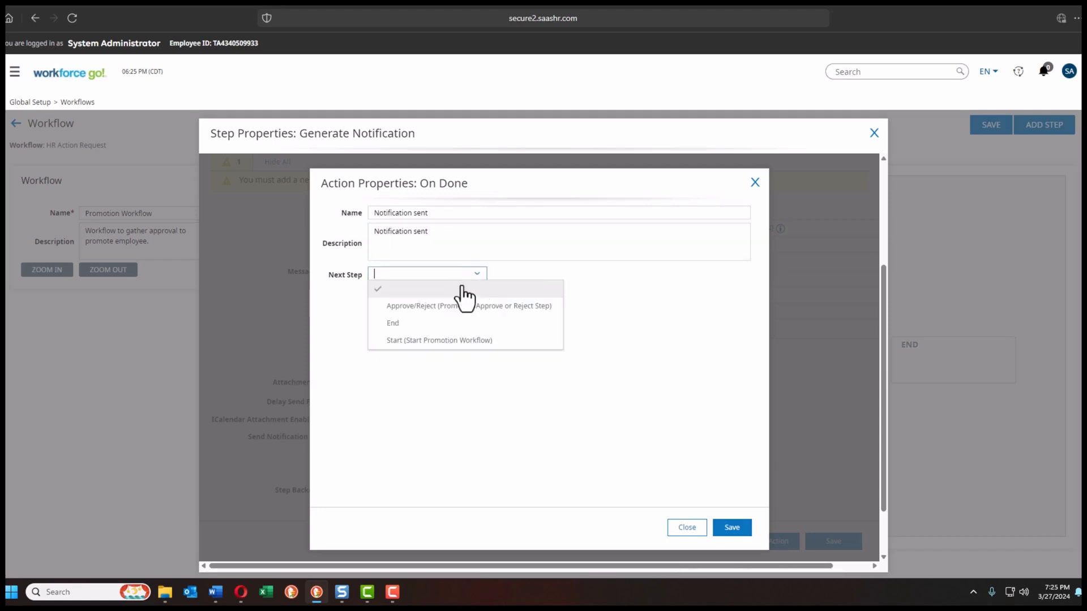
pyautogui.click(442, 309)
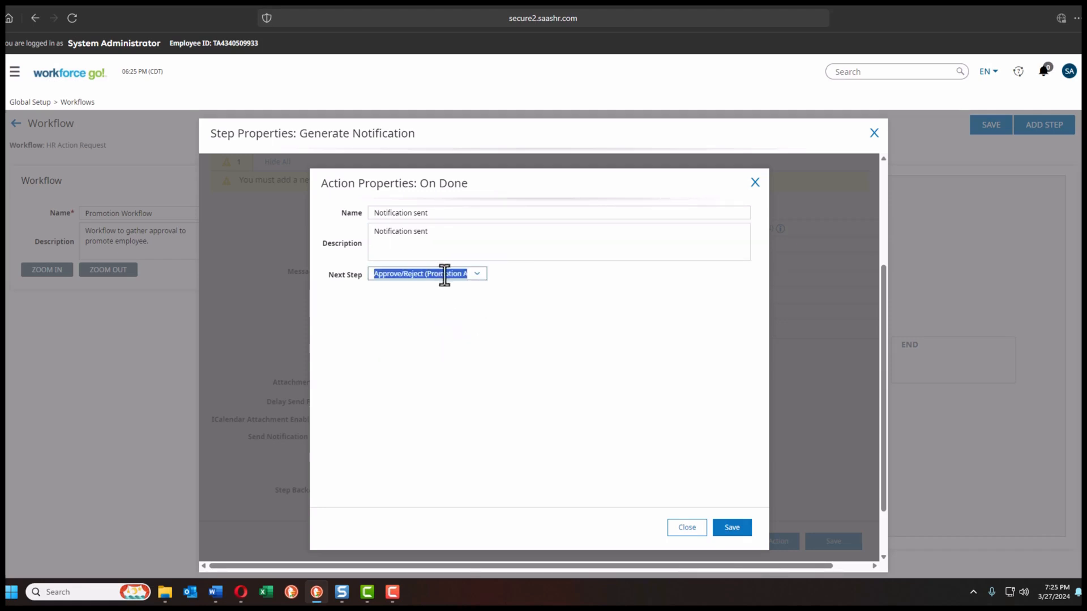
pyautogui.click(731, 529)
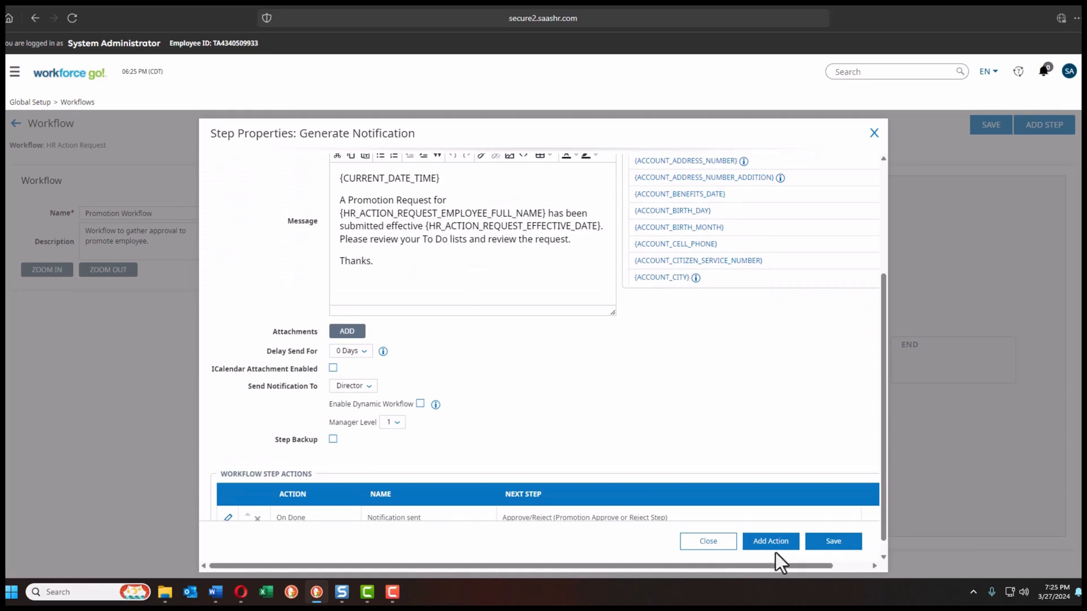
pyautogui.click(832, 542)
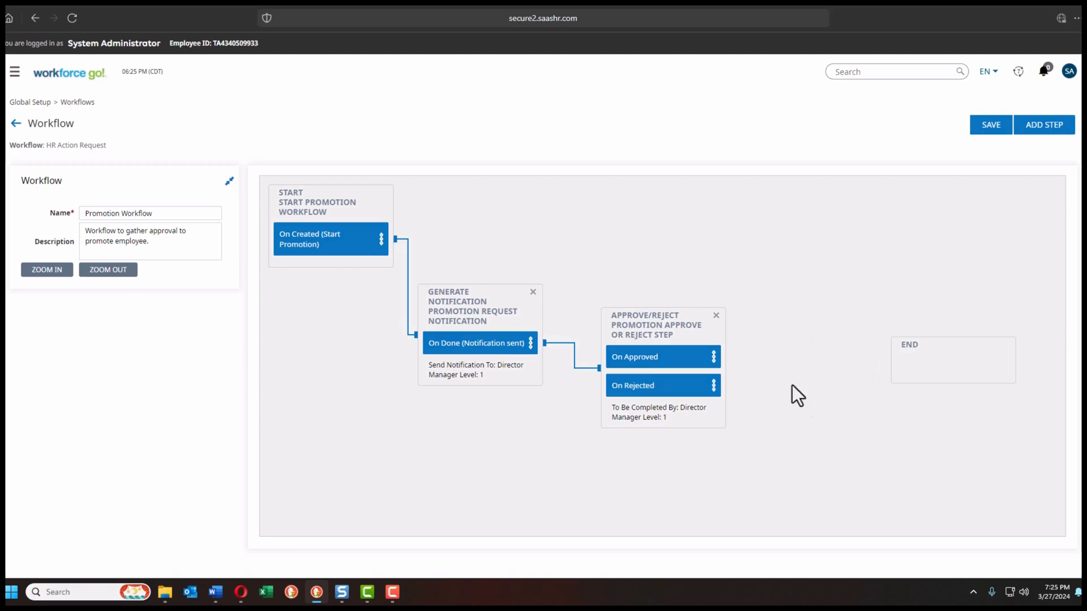
# Step: Add two Generate Notification steps right of Approve/Reject, one upper and one lower
pyautogui.click(1043, 132)
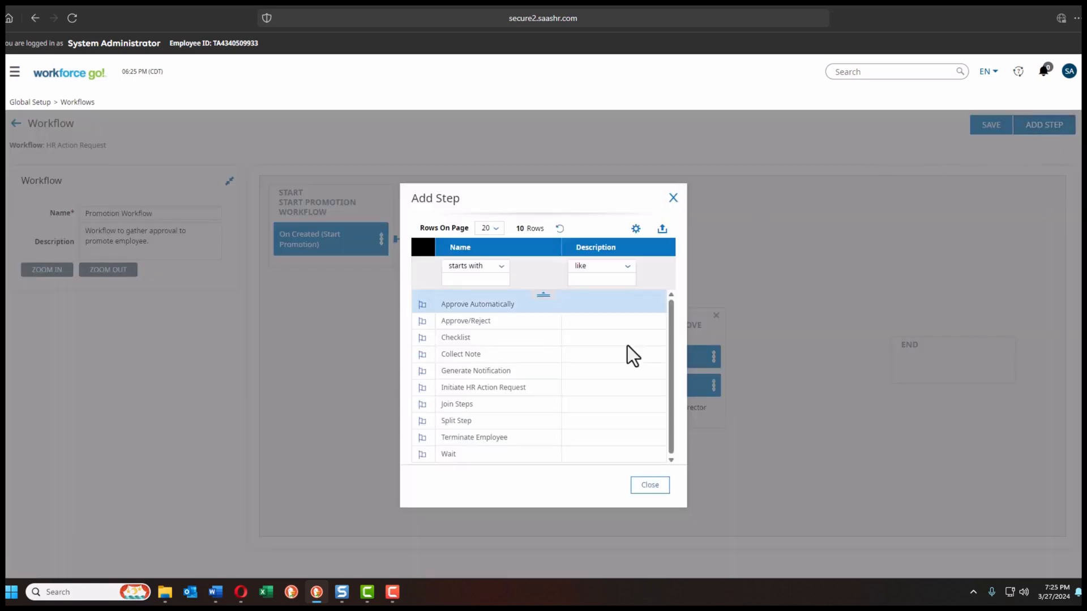
pyautogui.click(423, 372)
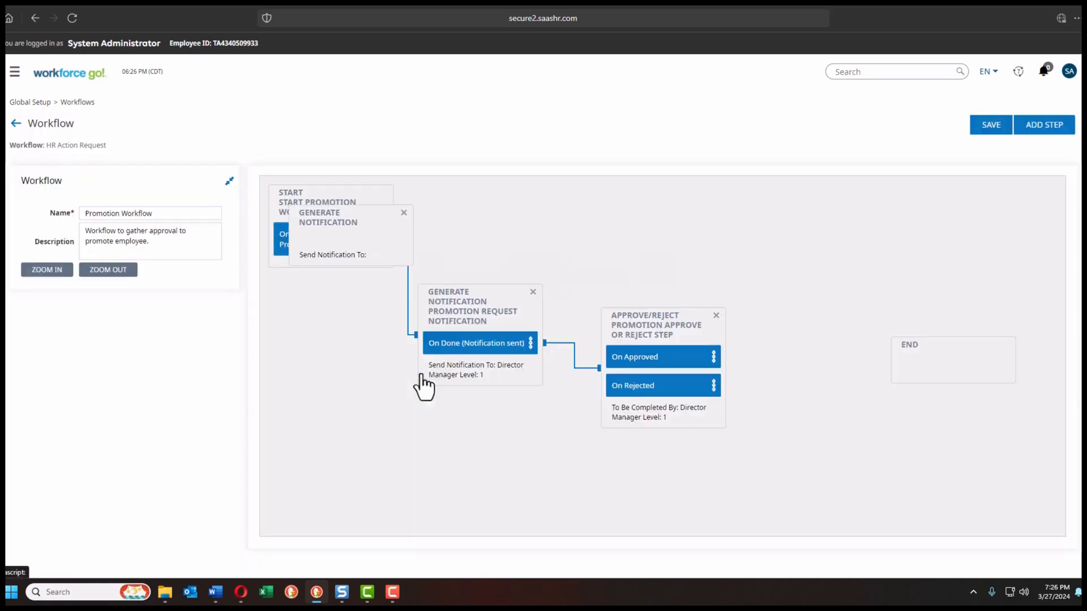
pyautogui.moveTo(371, 223); pyautogui.dragTo(834, 256)
pyautogui.click(1049, 132)
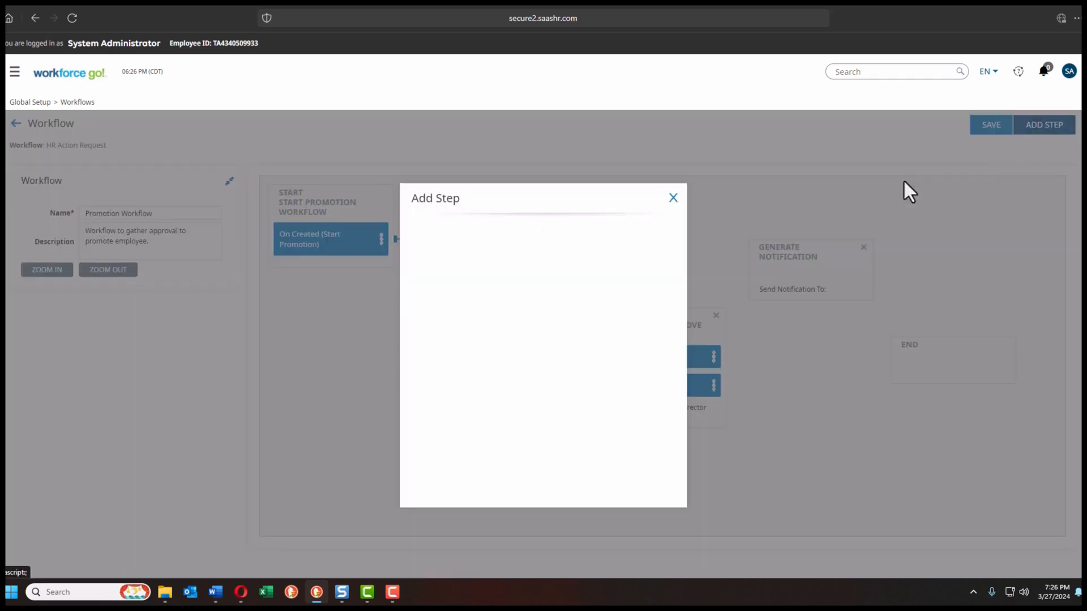
pyautogui.click(427, 370)
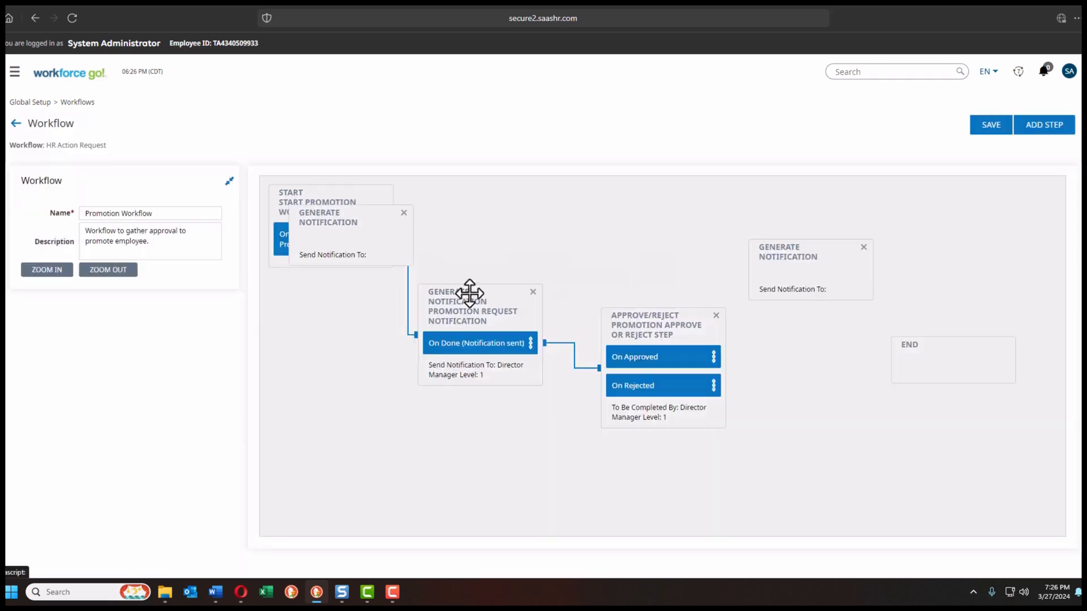
pyautogui.moveTo(370, 223); pyautogui.dragTo(830, 427)
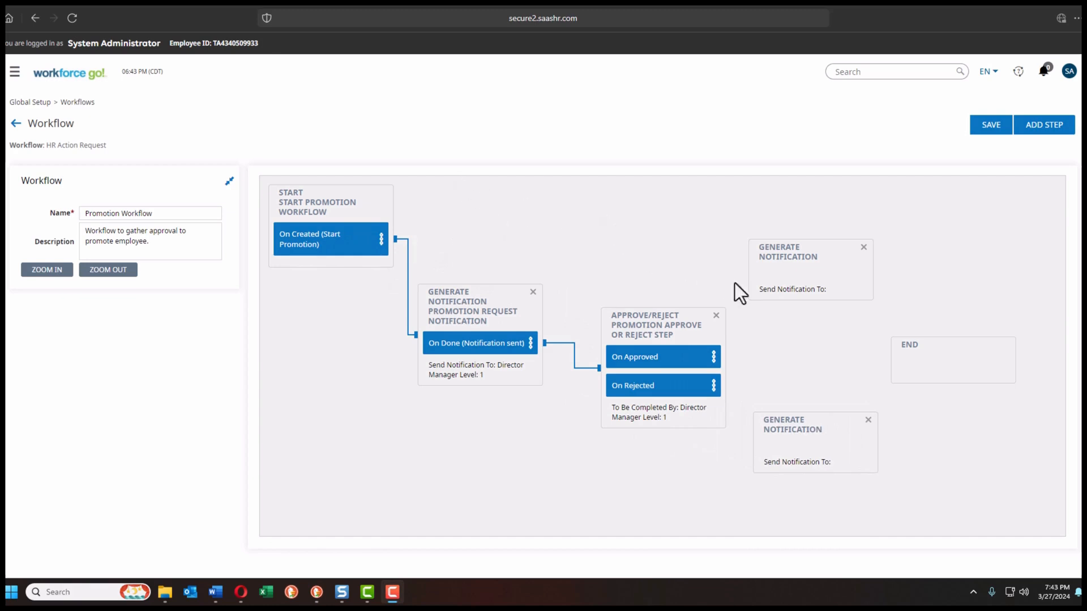
pyautogui.doubleClick(782, 286)
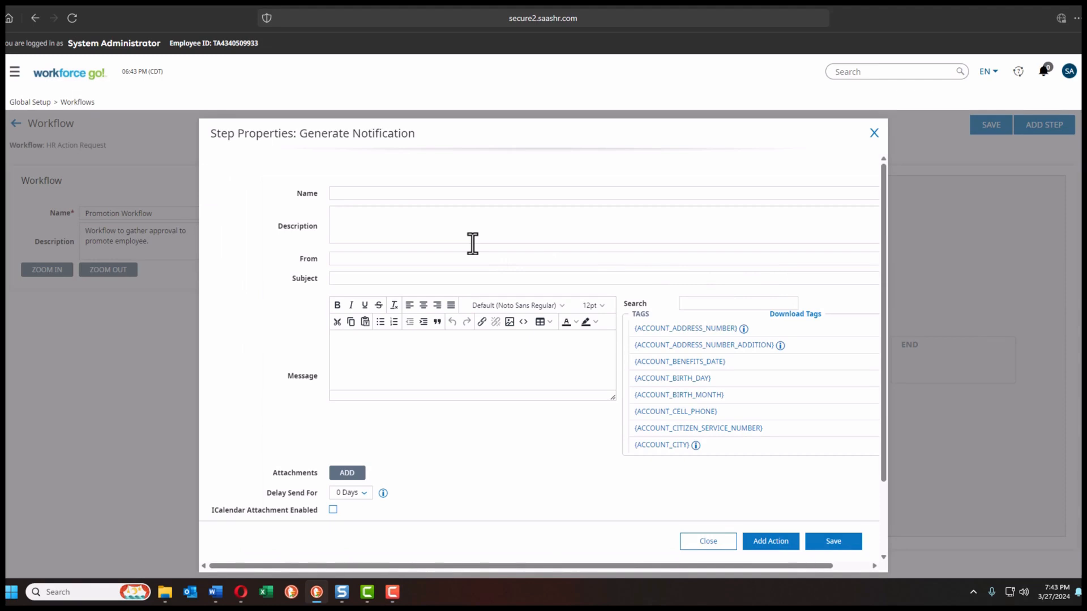
# Step: Name the notification 'Notification of Action Approval', with a no-reply sender and subject 'Promotion Request Approved'
pyautogui.click(369, 193)
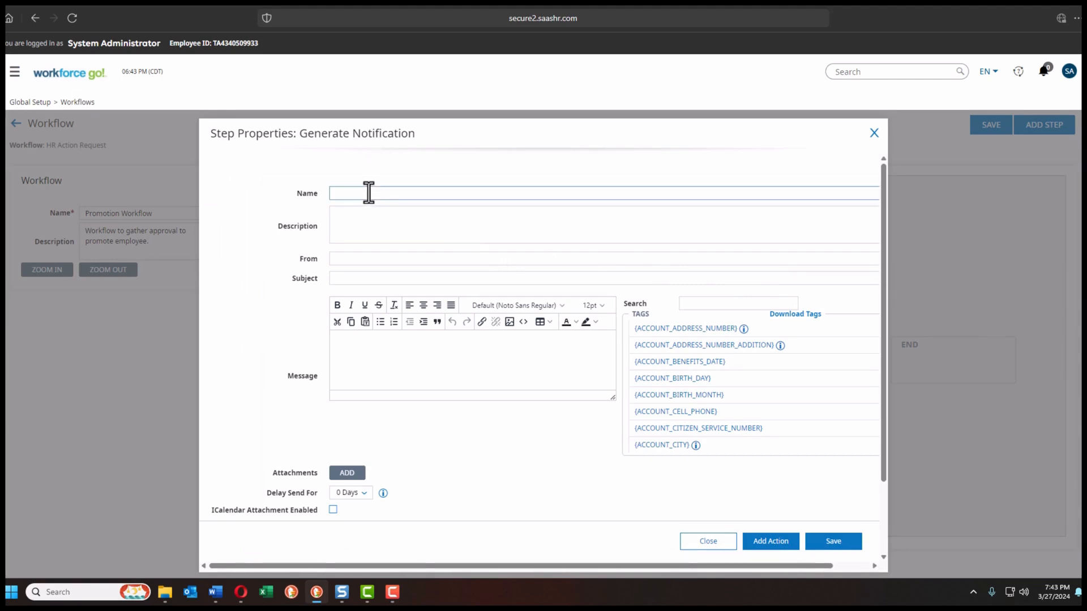
pyautogui.hotkey('ctrl', 'v')
pyautogui.click(386, 214)
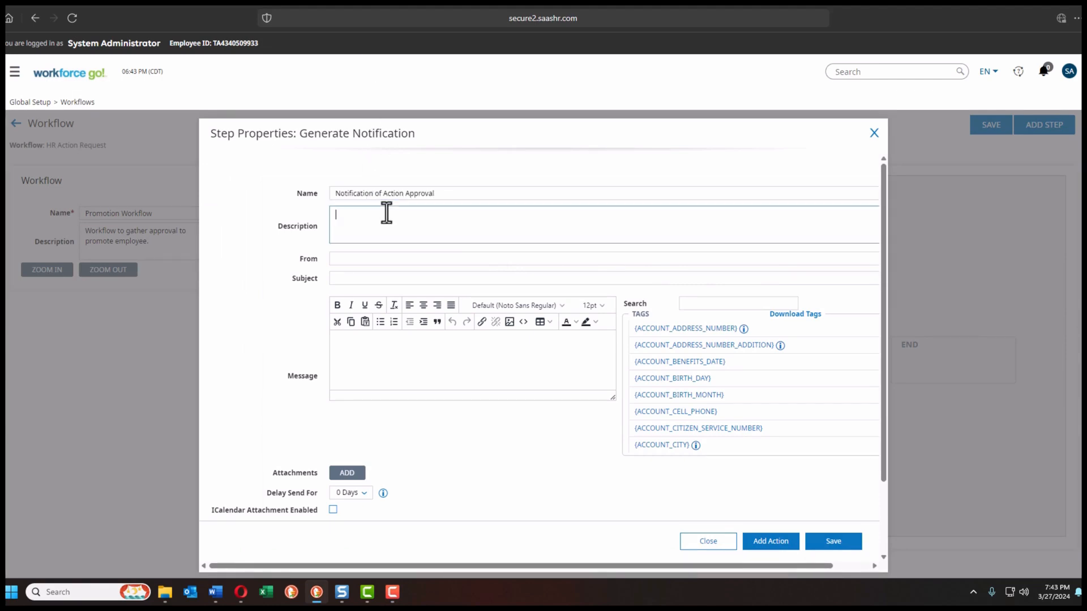
pyautogui.hotkey('ctrl', 'v')
pyautogui.click(338, 259)
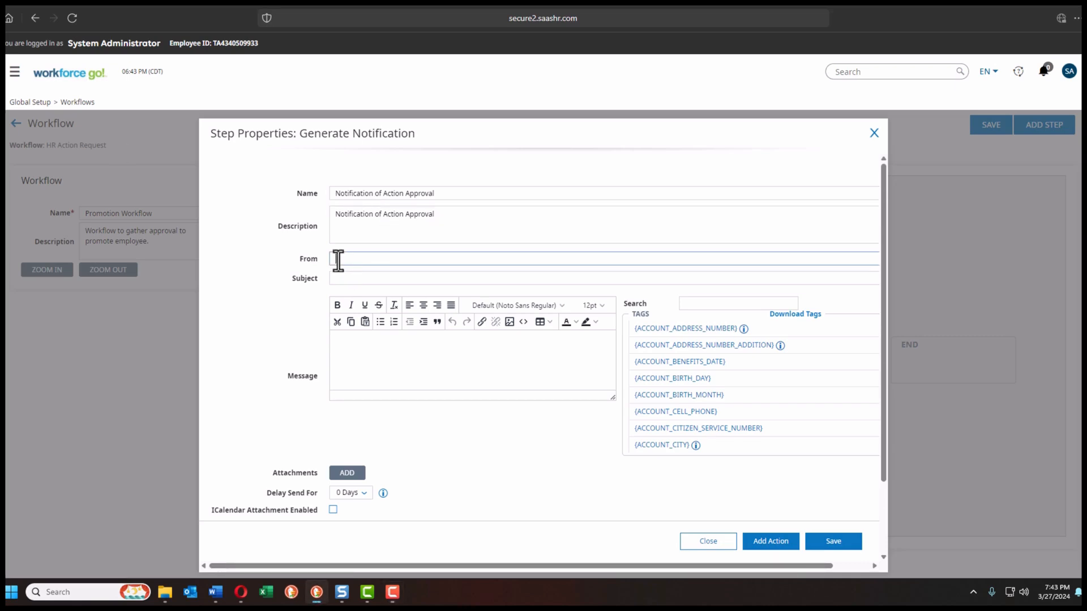
pyautogui.click(335, 279)
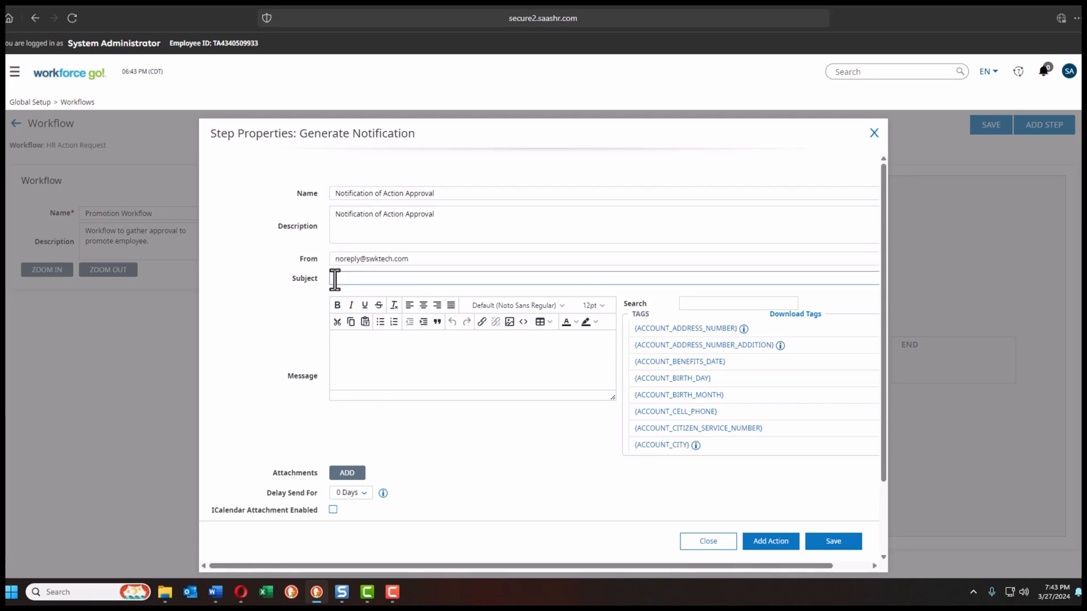
pyautogui.hotkey('ctrl', 'v')
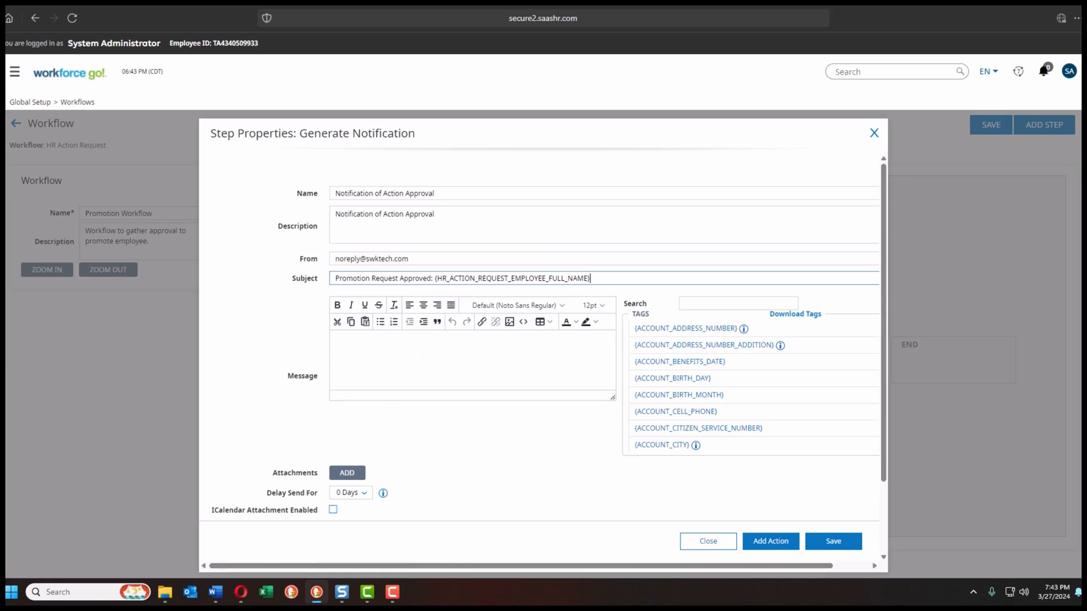
# Step: Paste the approval message body, adding blank lines after the date tag and greeting
pyautogui.click(344, 356)
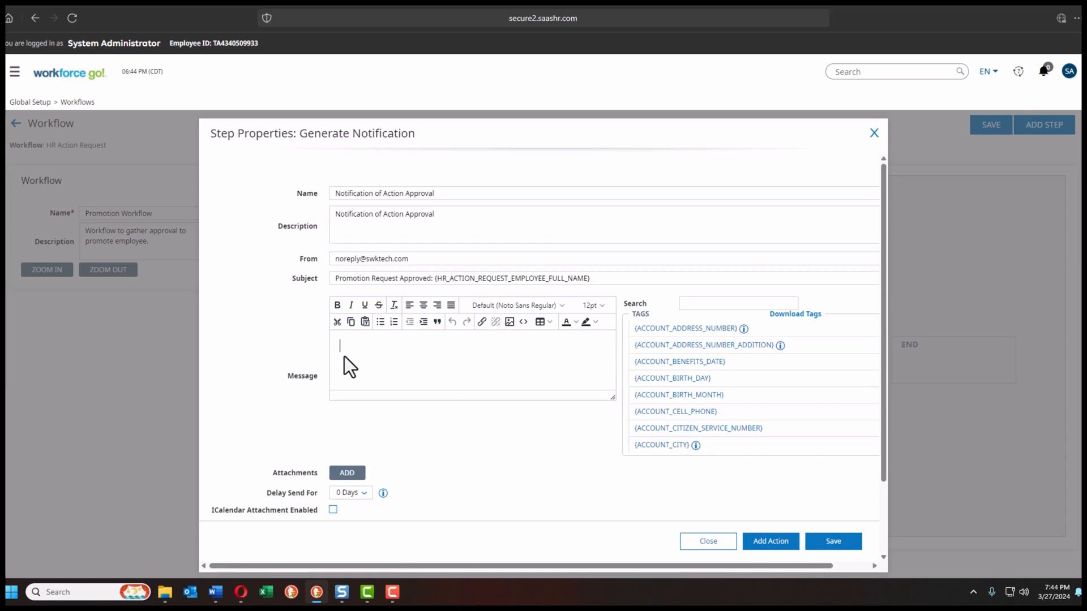
pyautogui.hotkey('ctrl', 'v')
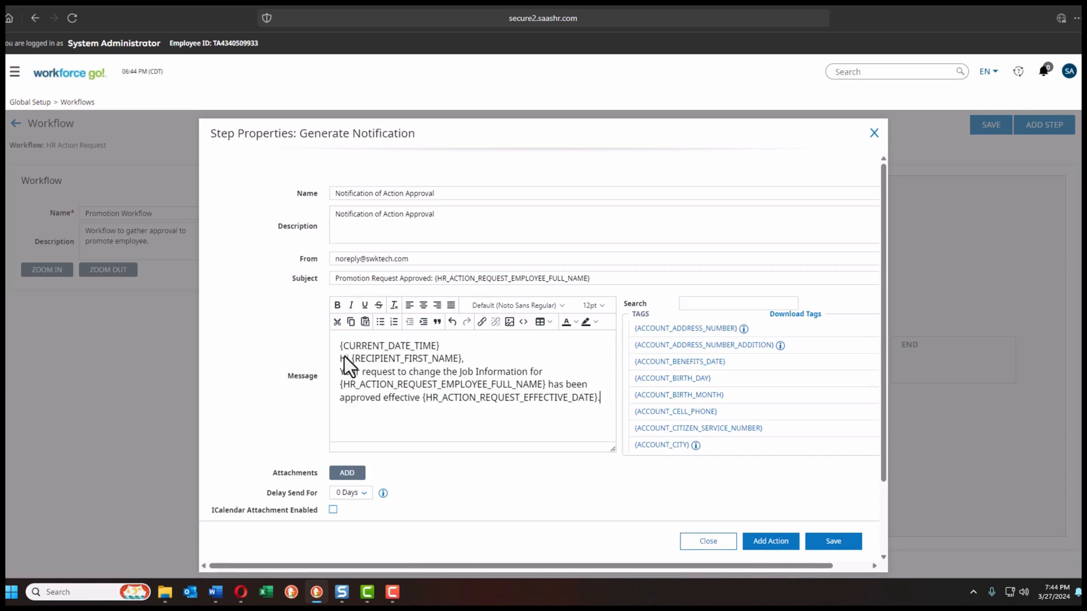
pyautogui.click(441, 346)
pyautogui.press('Return')
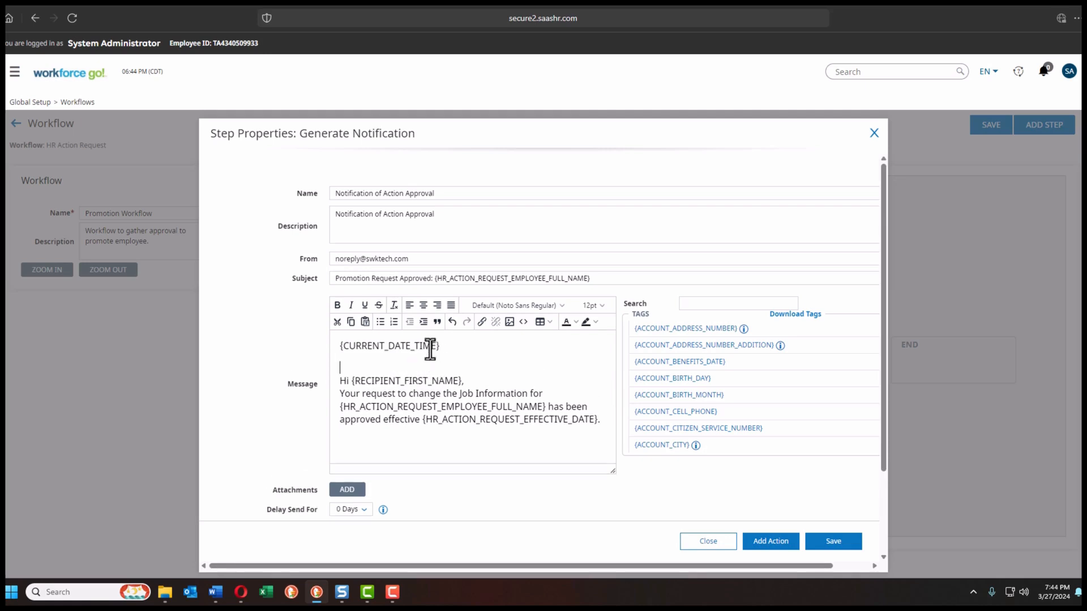
pyautogui.click(465, 381)
pyautogui.press('Return')
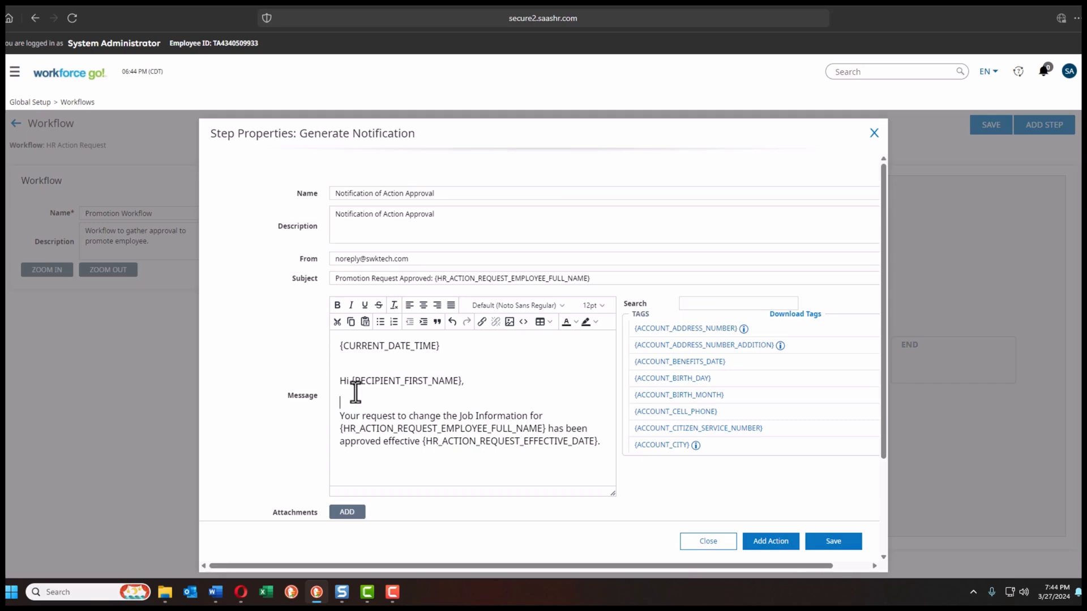
pyautogui.scroll(-2, 355, 392)
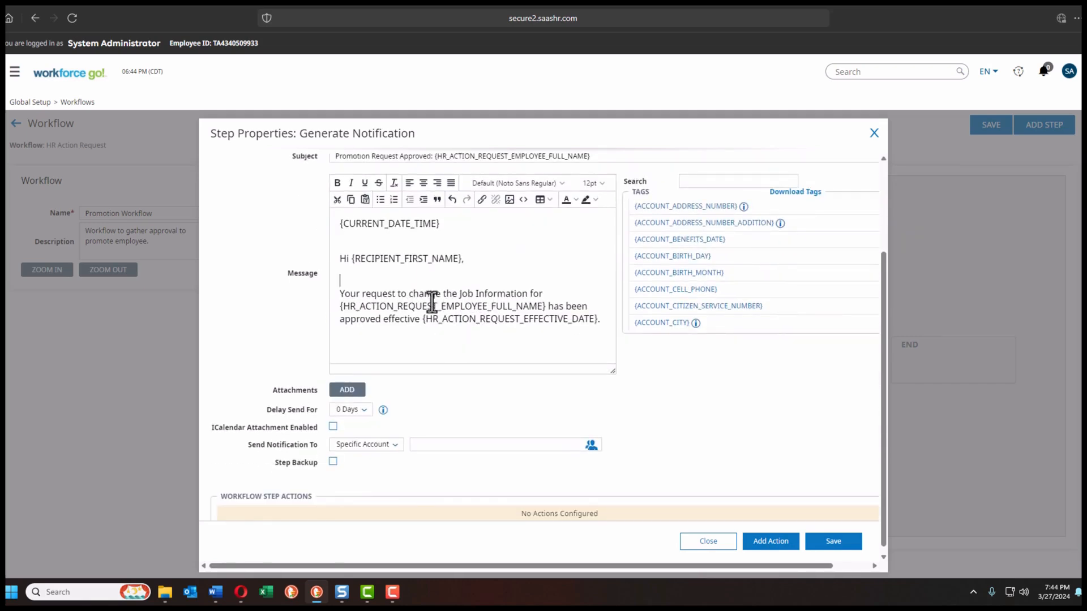
pyautogui.scroll(-1, 433, 337)
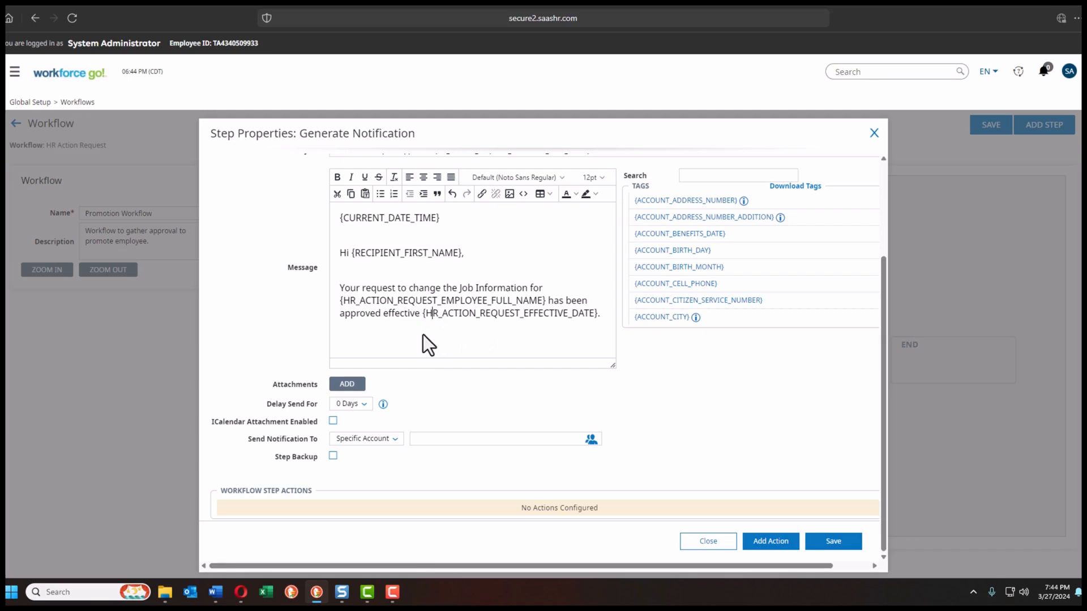
# Step: Send the approval notification to the Request Creator and add an On Done action
pyautogui.click(394, 439)
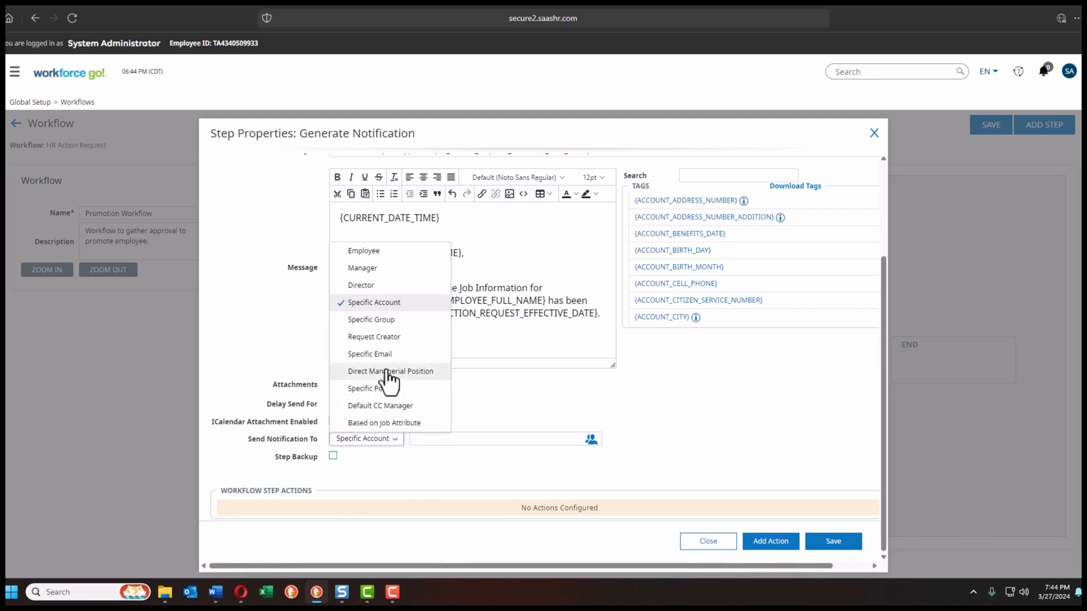
pyautogui.click(383, 338)
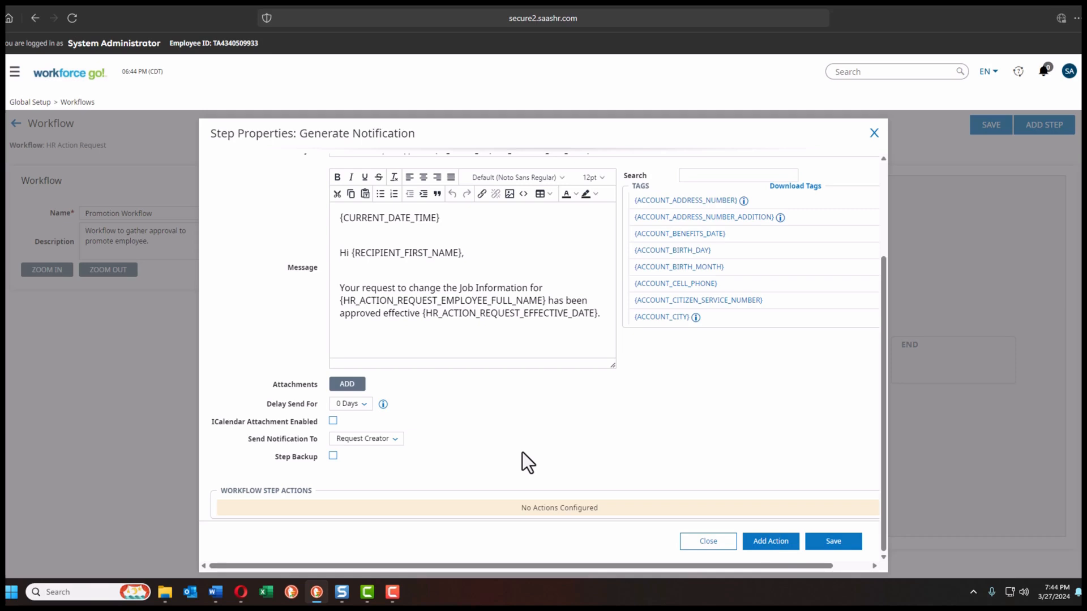
pyautogui.click(765, 543)
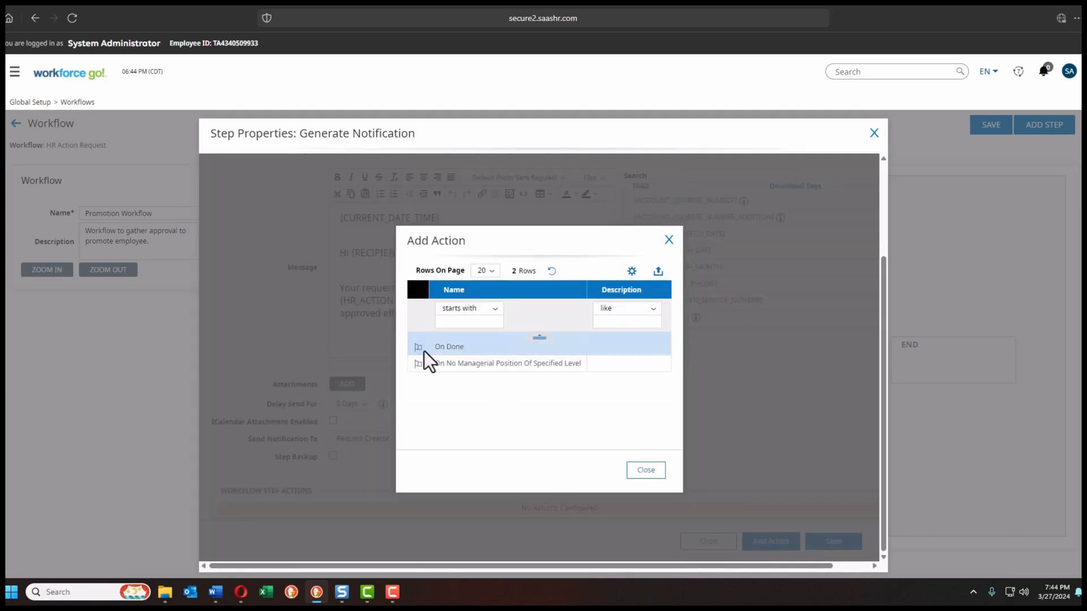
pyautogui.click(421, 349)
pyautogui.scroll(-4, 436, 391)
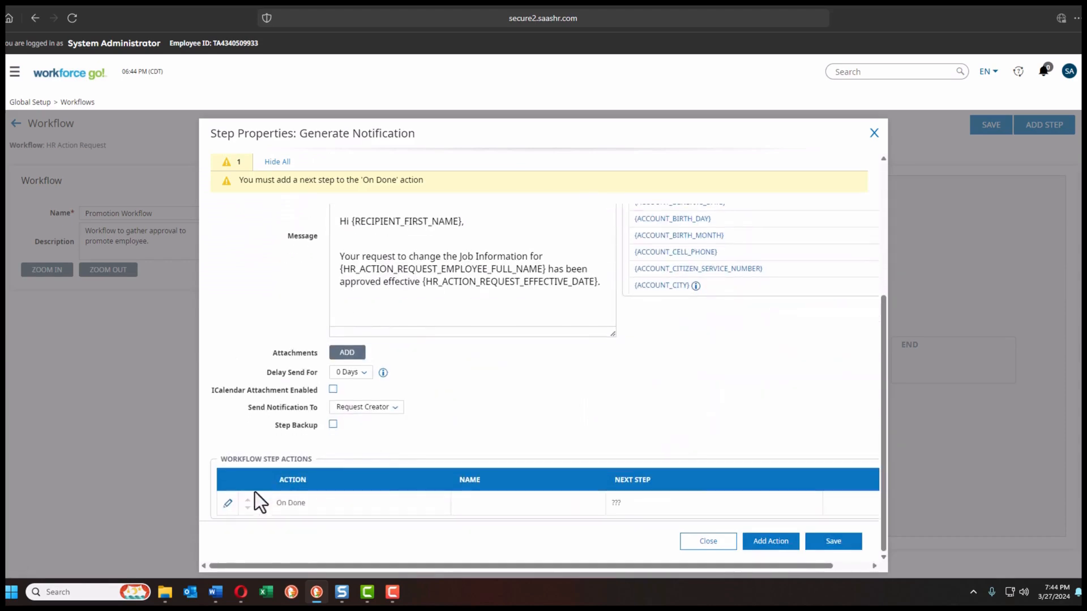
# Step: Name the On Done action 'End' with description 'End', lead it to End, and save
pyautogui.click(227, 505)
pyautogui.click(375, 212)
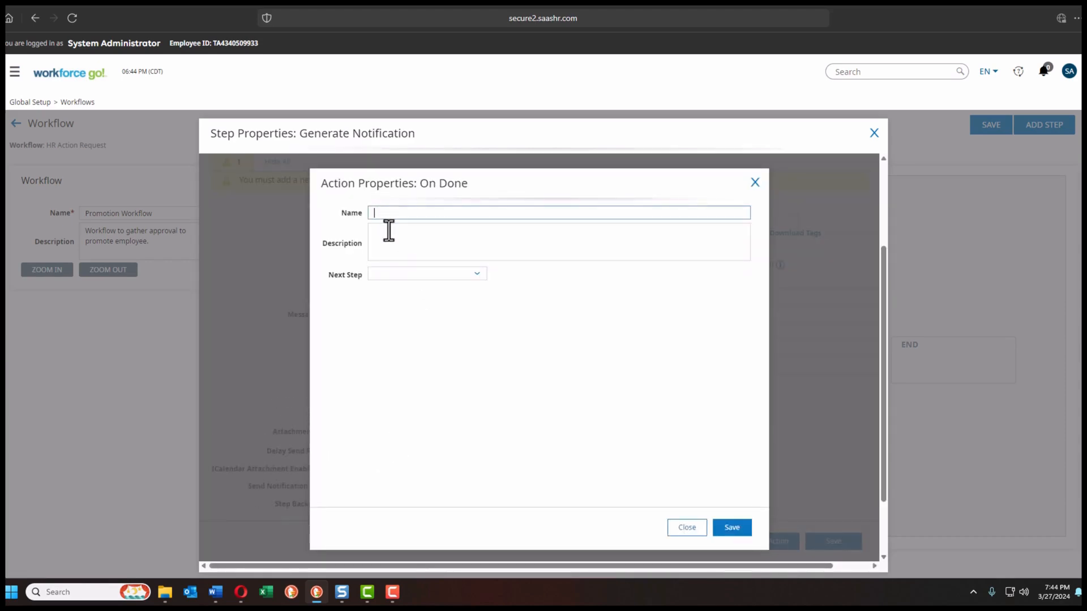
pyautogui.write('End')
pyautogui.click(376, 237)
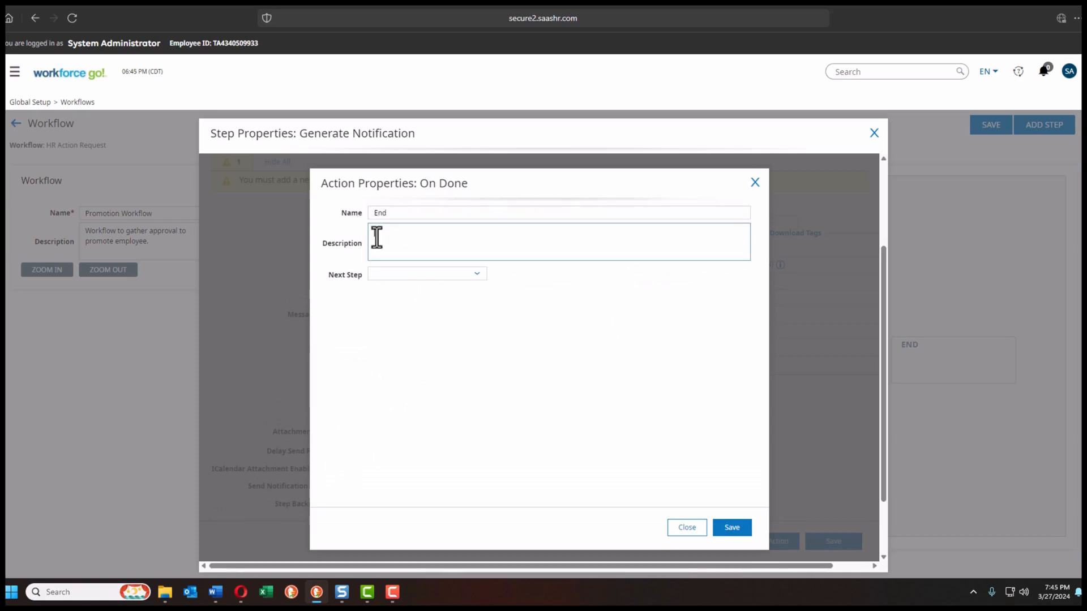
pyautogui.write('End')
pyautogui.click(451, 275)
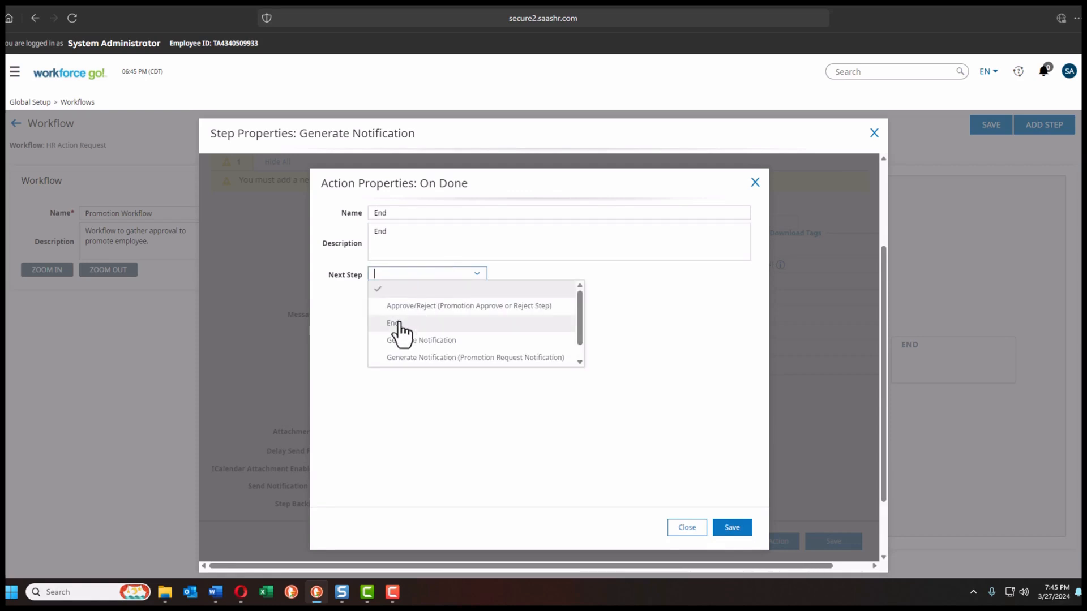
pyautogui.click(398, 332)
pyautogui.click(732, 528)
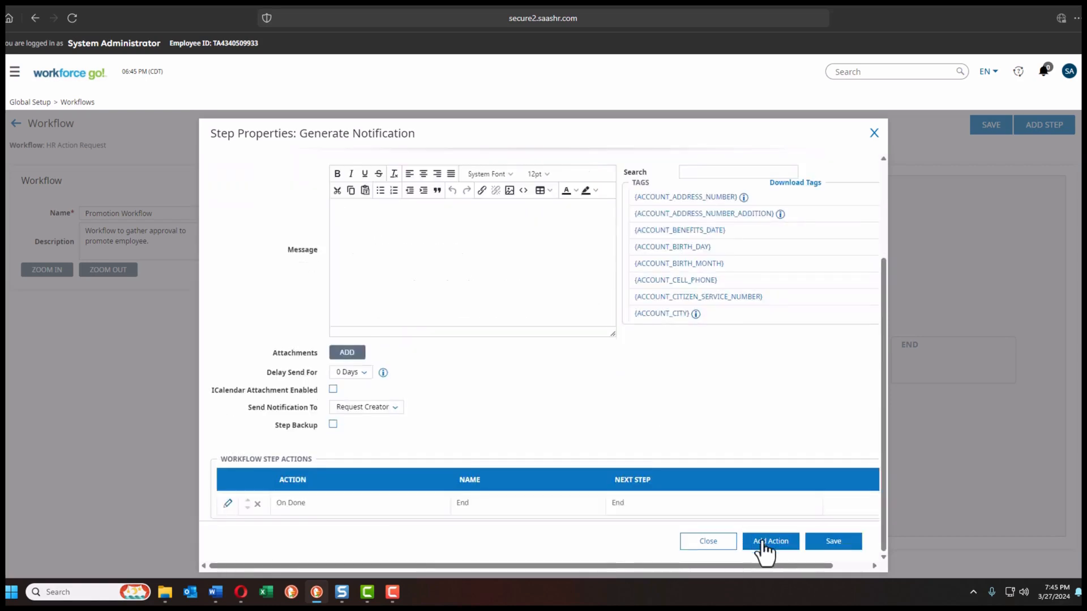
pyautogui.click(828, 545)
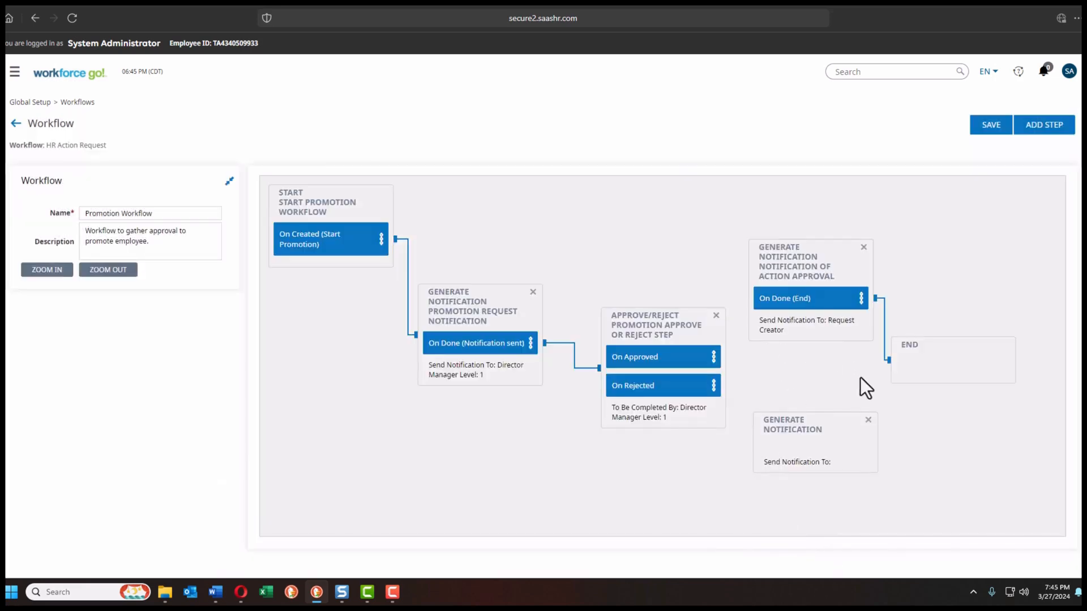
# Step: Review the rejection notification's name, description and subject, then add an On Done action
pyautogui.doubleClick(784, 456)
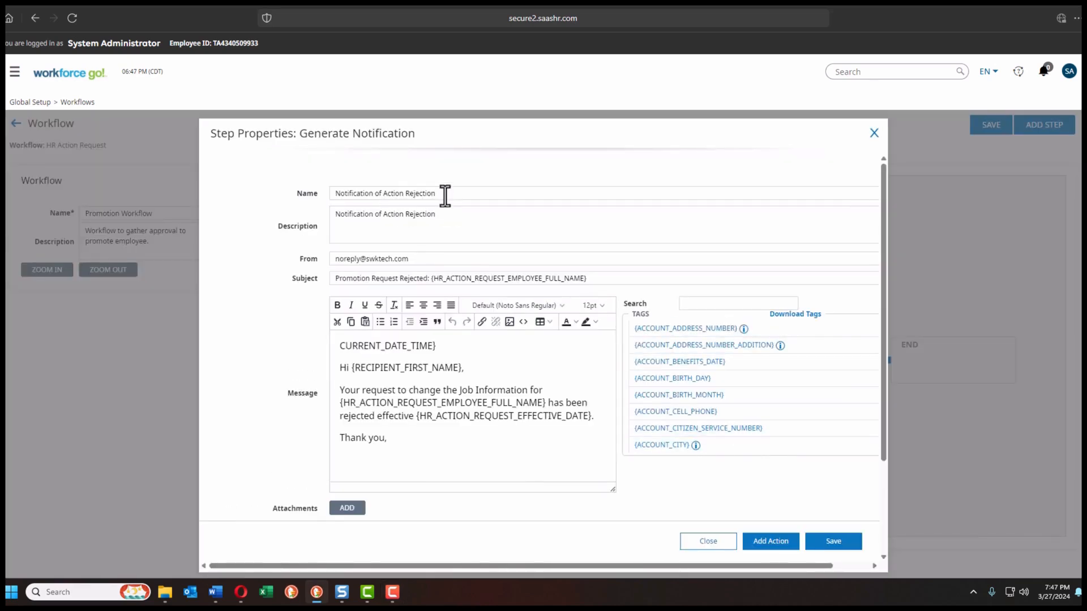
pyautogui.moveTo(444, 193); pyautogui.dragTo(299, 177)
pyautogui.moveTo(444, 219); pyautogui.dragTo(329, 199)
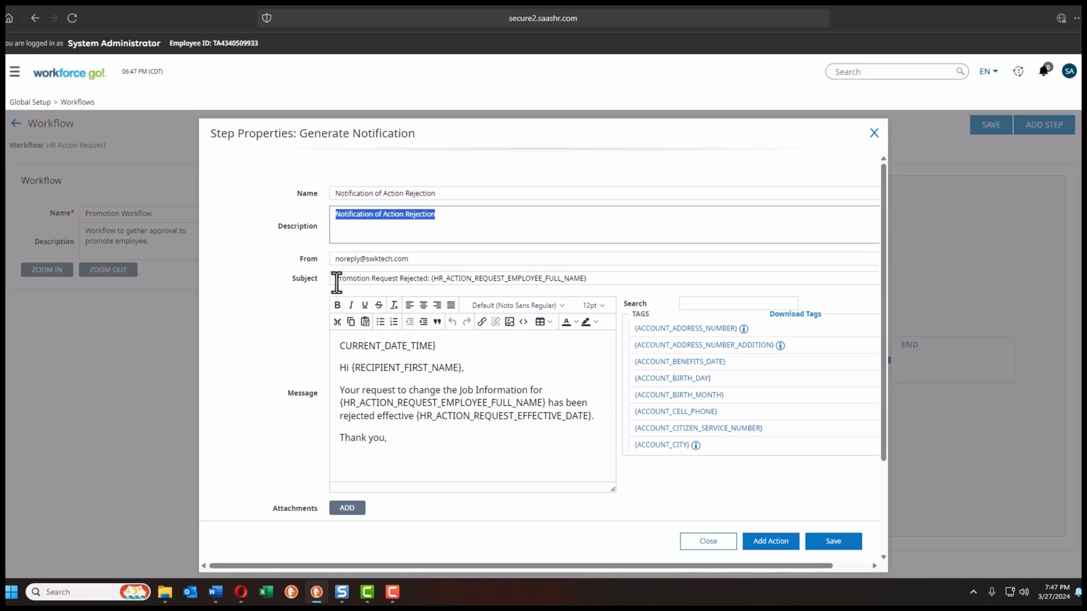
pyautogui.moveTo(334, 281); pyautogui.dragTo(409, 287)
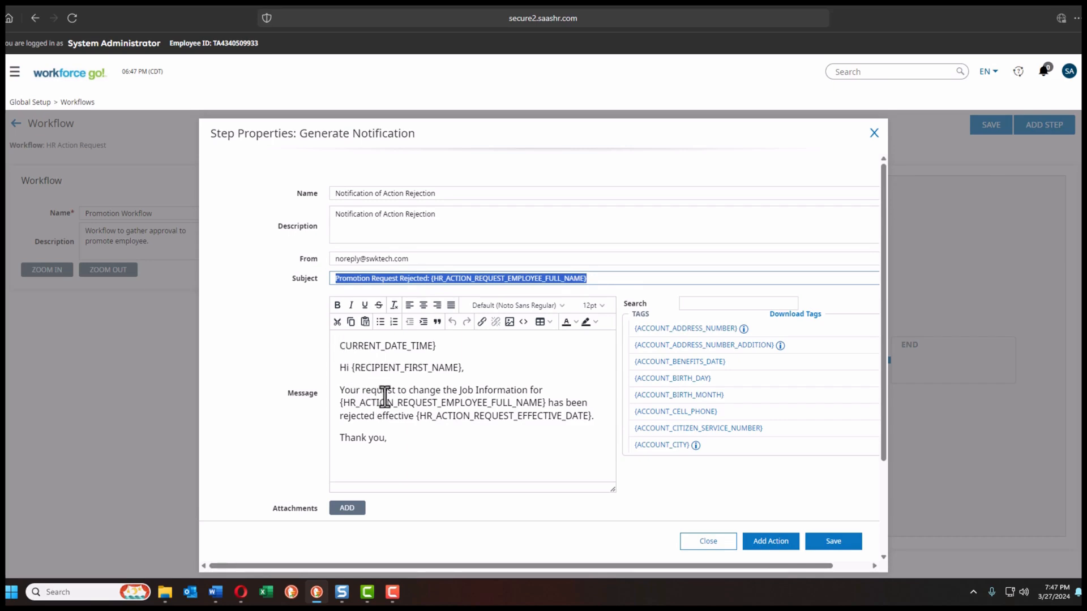
pyautogui.scroll(-3, 384, 401)
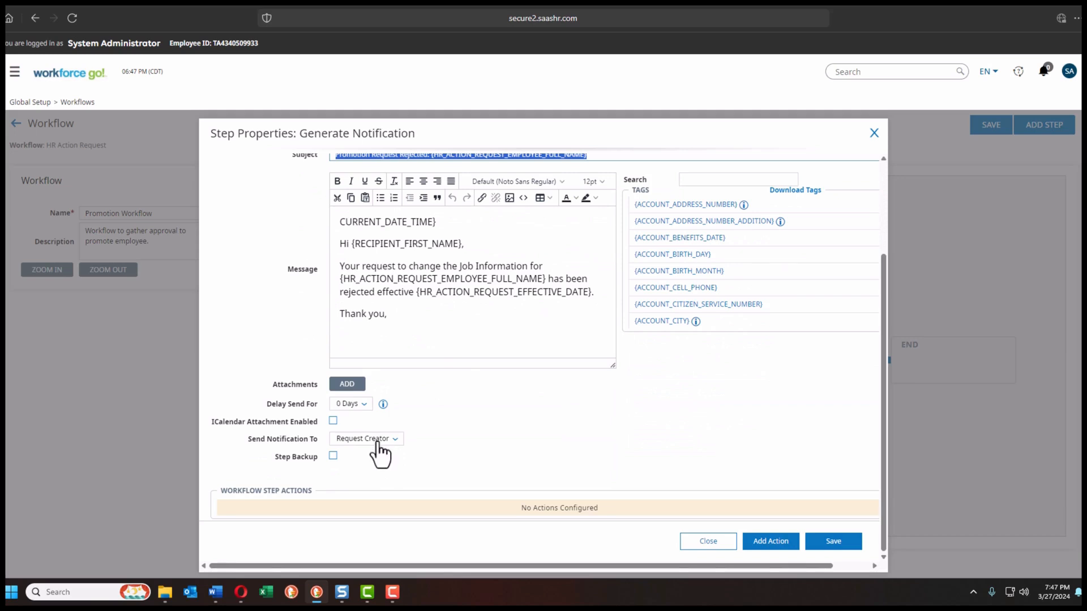
pyautogui.click(762, 542)
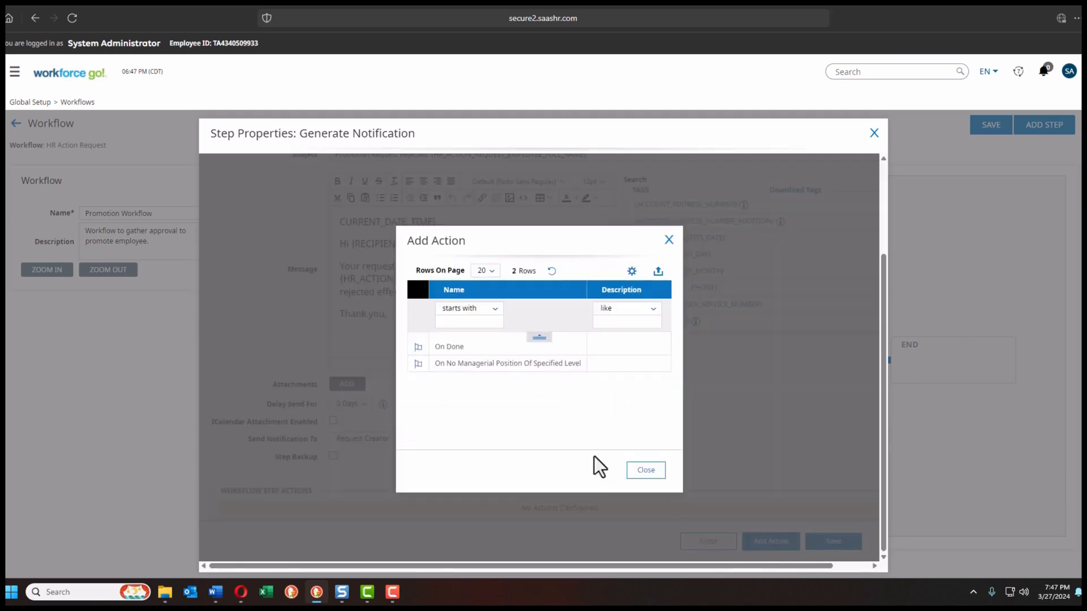
pyautogui.click(417, 346)
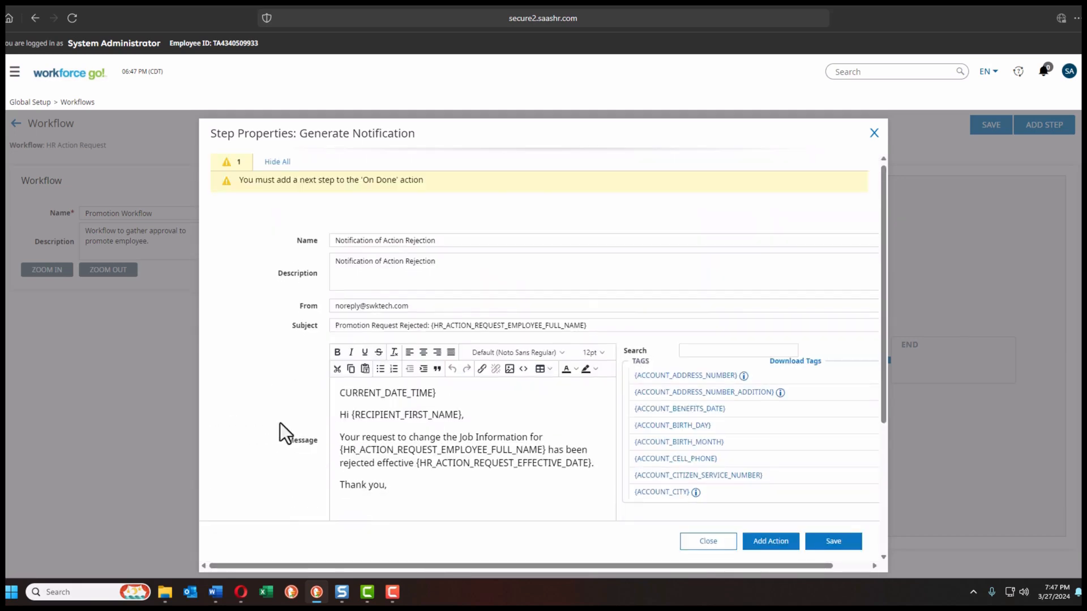
pyautogui.scroll(-5, 255, 453)
# Step: Name the On Done action 'End', lead it to the End step, and save the rejection notification
pyautogui.click(236, 501)
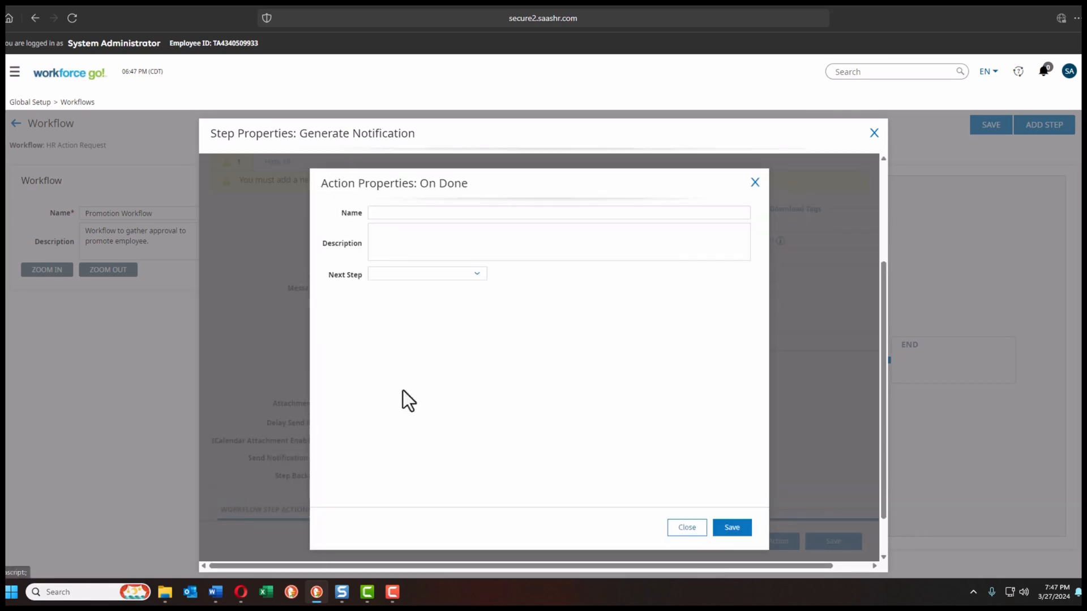
pyautogui.click(398, 214)
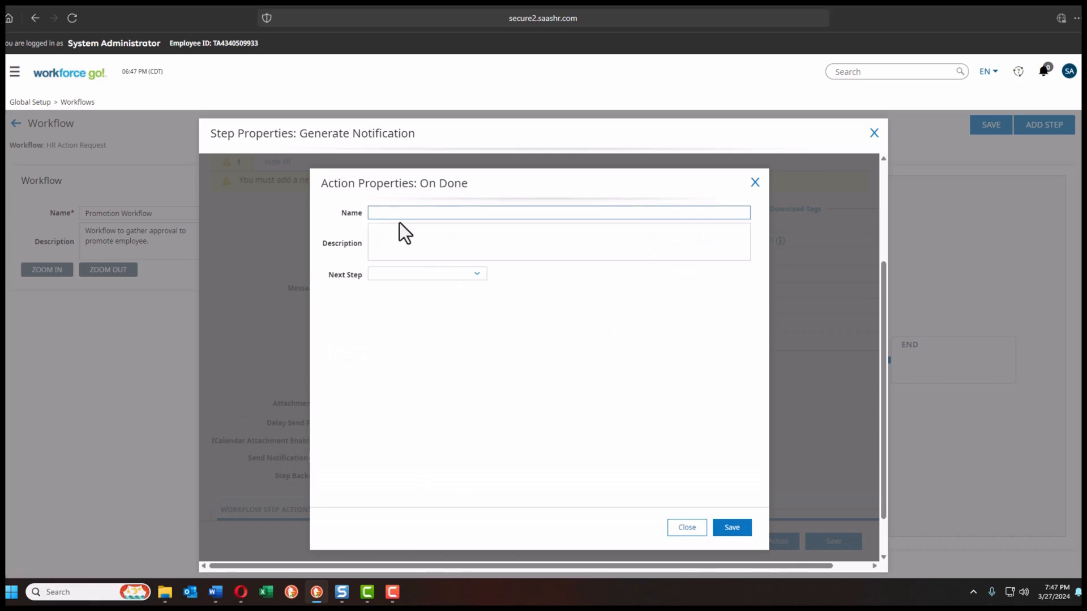
pyautogui.write('End')
pyautogui.press('Tab')
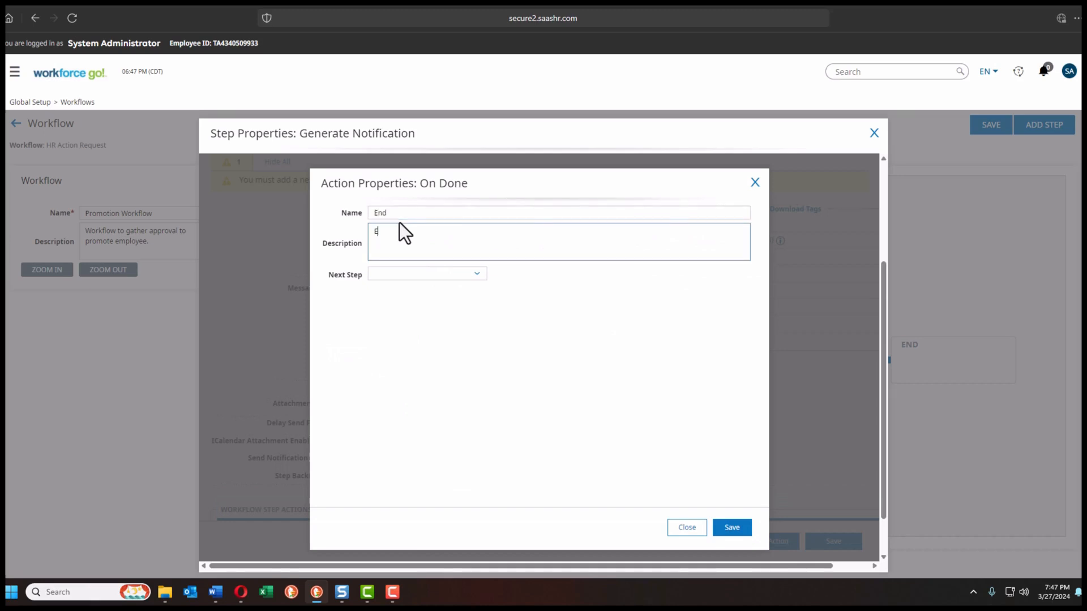
pyautogui.write('End')
pyautogui.click(415, 276)
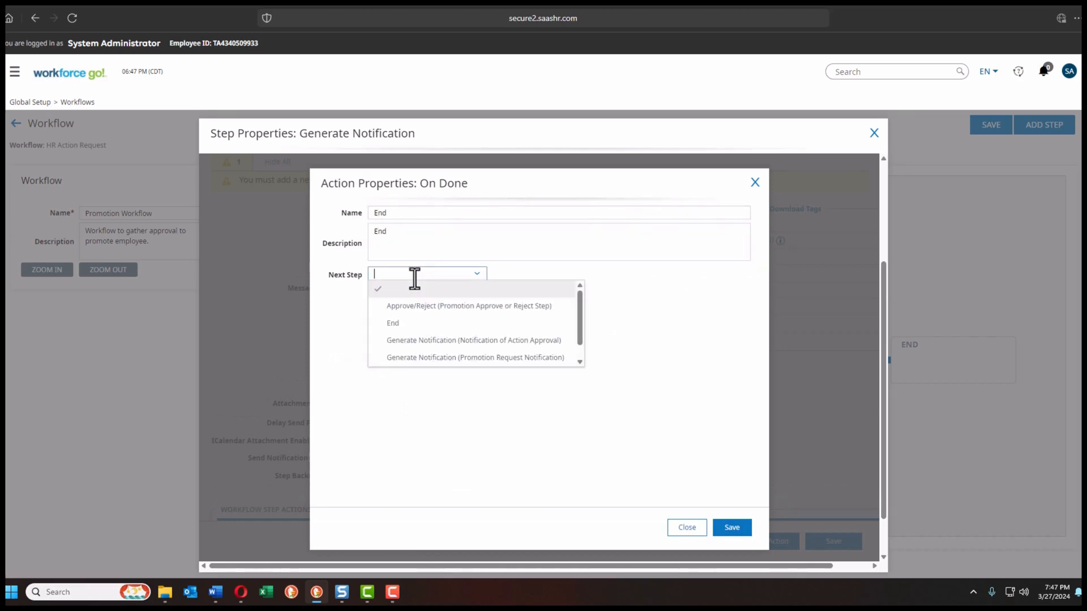
pyautogui.click(419, 324)
pyautogui.click(733, 529)
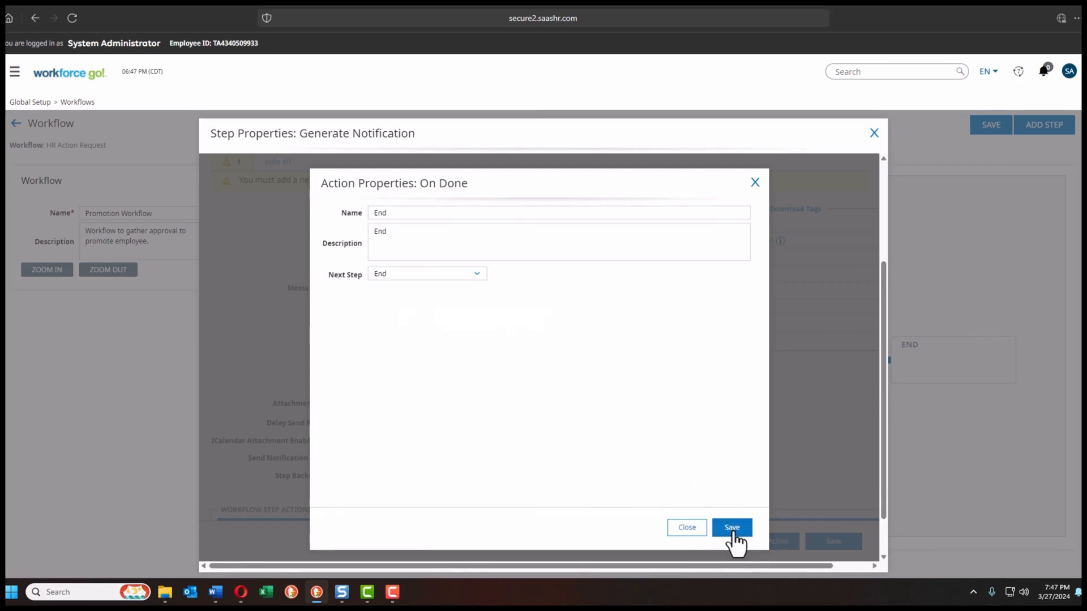
pyautogui.click(820, 543)
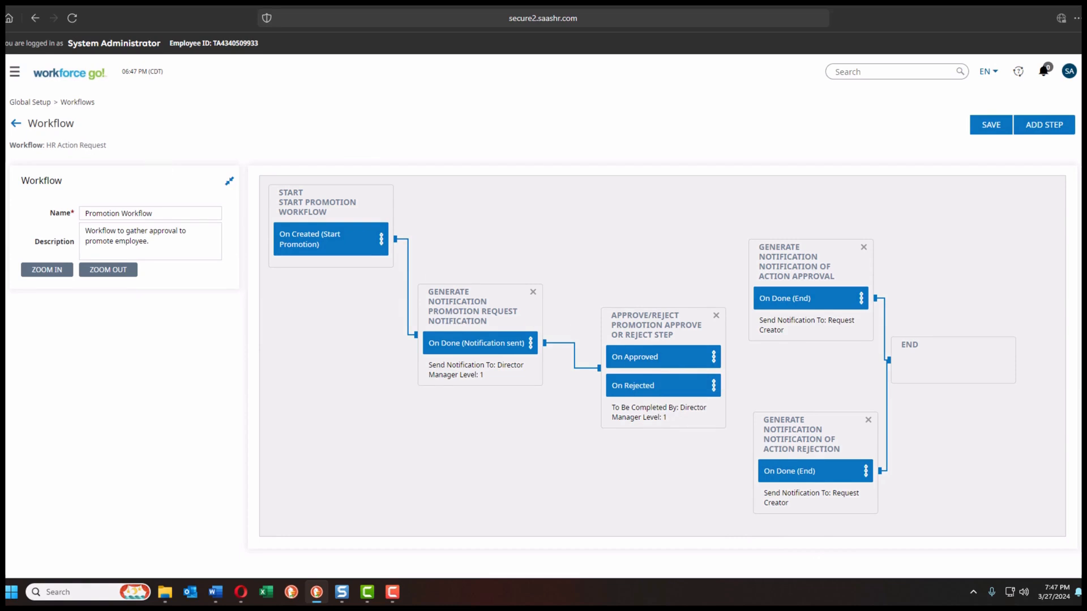
# Step: Name the On Approved action 'Send Notification of Approval' and route it to Notification of Action Approval
pyautogui.click(651, 359)
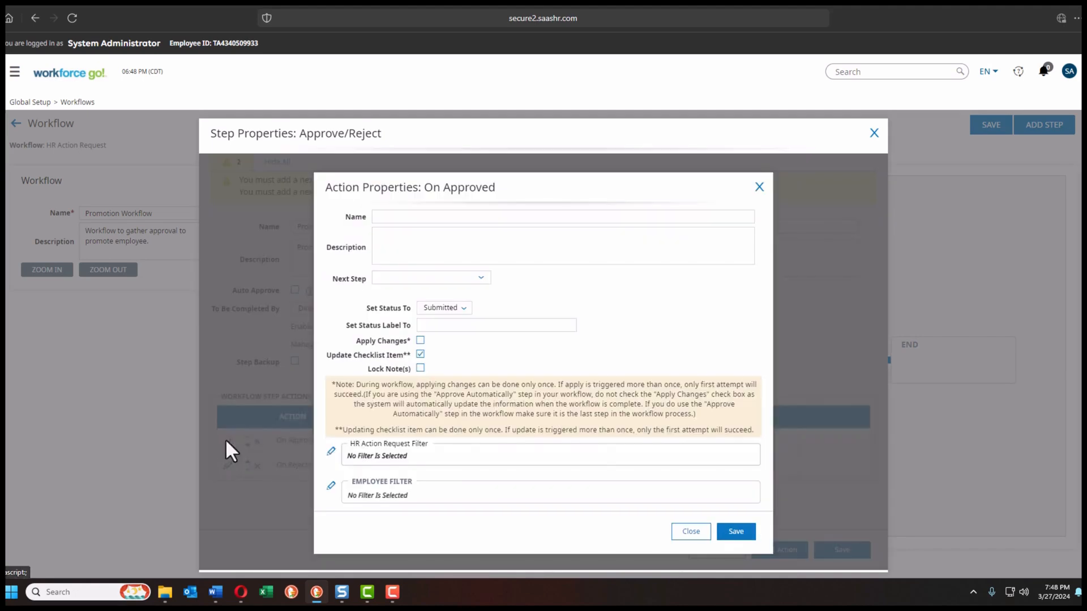
pyautogui.click(387, 220)
pyautogui.write('Send Notification of Approval')
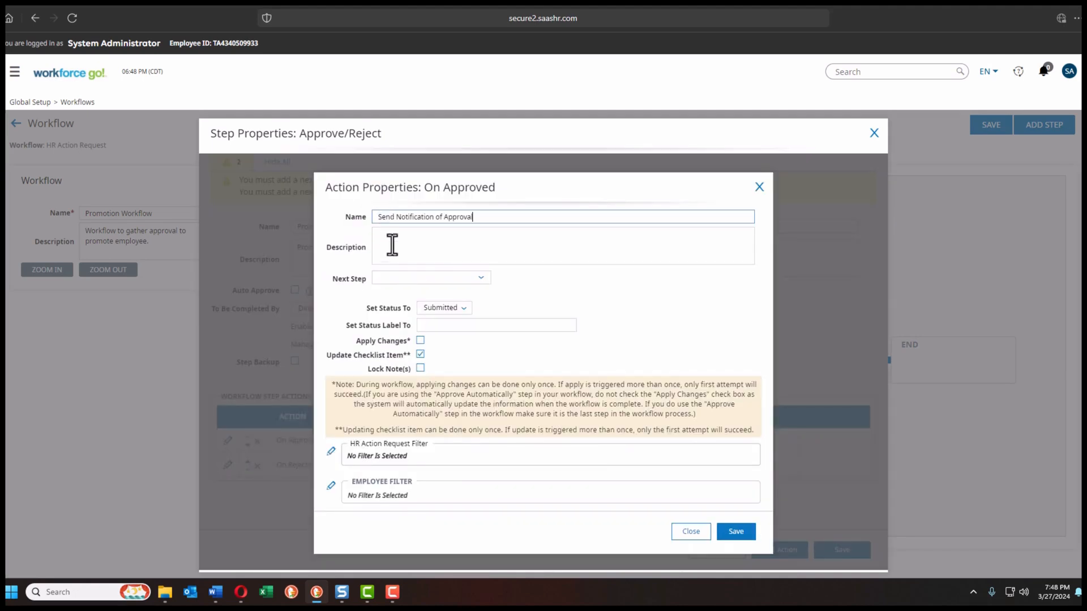
pyautogui.click(415, 238)
pyautogui.write('Send Notification of Approval')
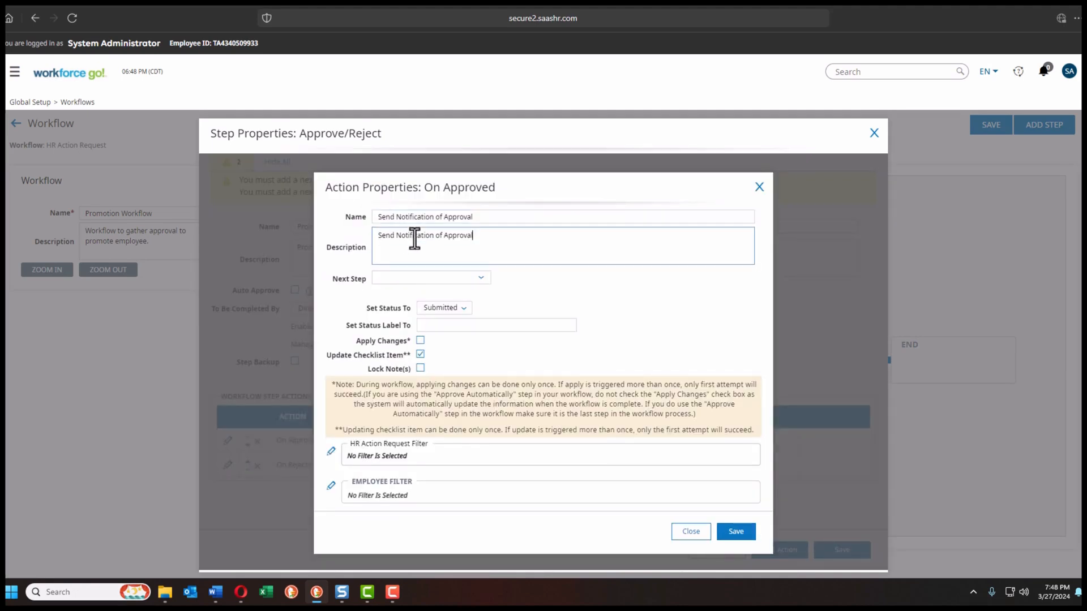
pyautogui.click(481, 279)
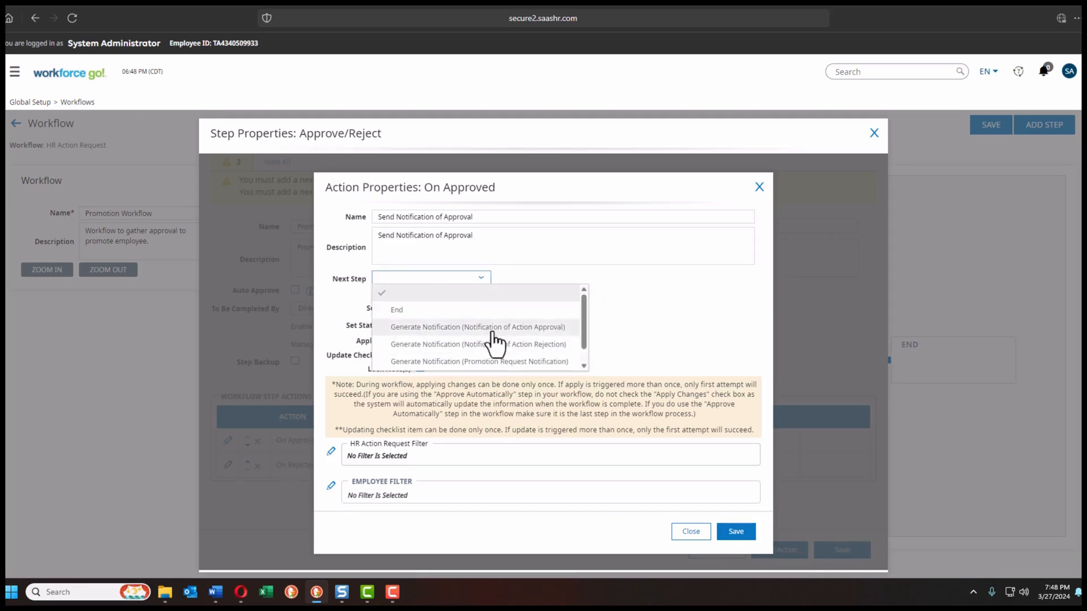
pyautogui.click(498, 328)
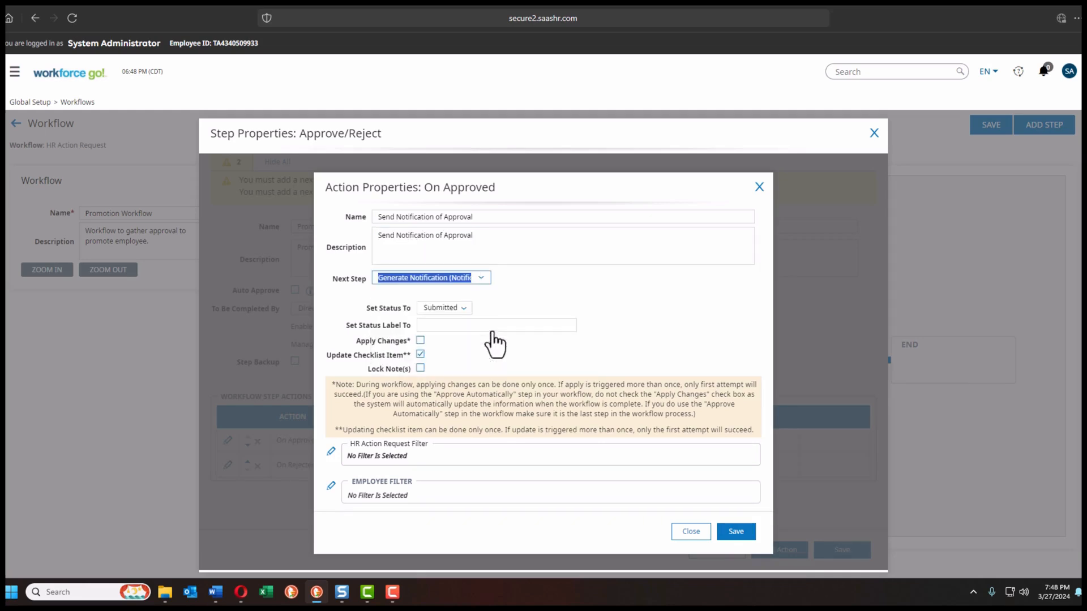
# Step: Set the status to Approved with an Approved label, apply changes, and save the action
pyautogui.click(460, 308)
pyautogui.click(455, 342)
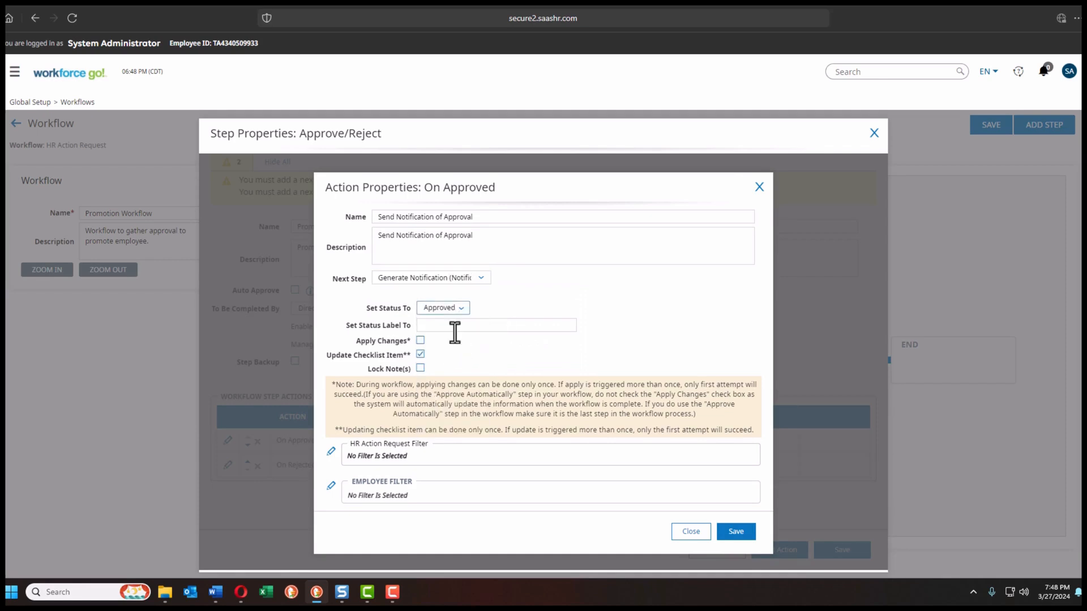
pyautogui.click(445, 325)
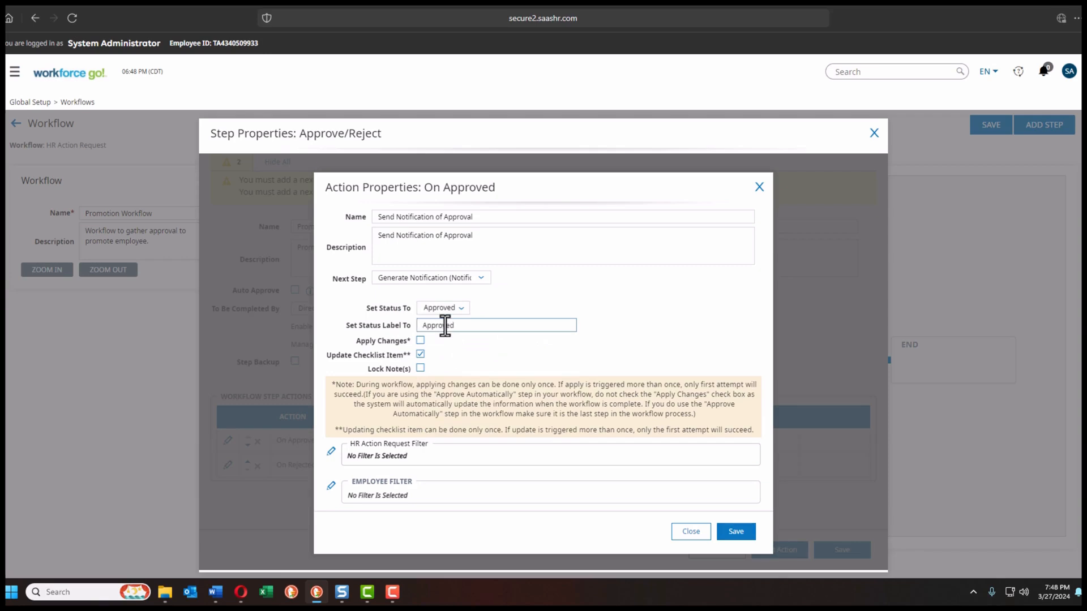
pyautogui.click(421, 340)
pyautogui.click(420, 353)
pyautogui.click(738, 535)
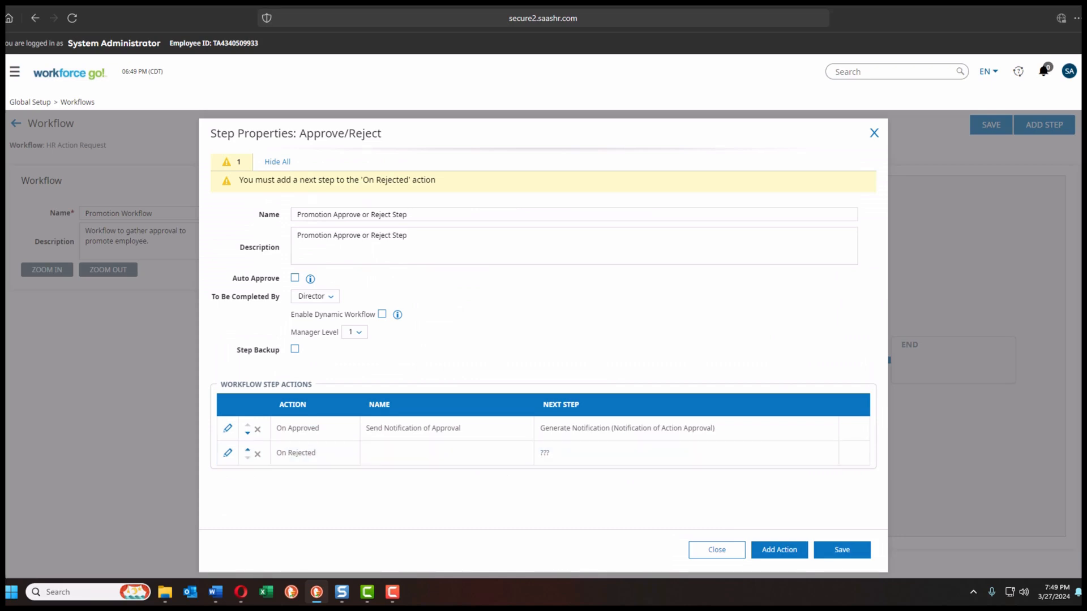
# Step: Make On Rejected 'Send Notification of Rejection', leading to Notification of Action Rejection with status Rejected
pyautogui.click(228, 453)
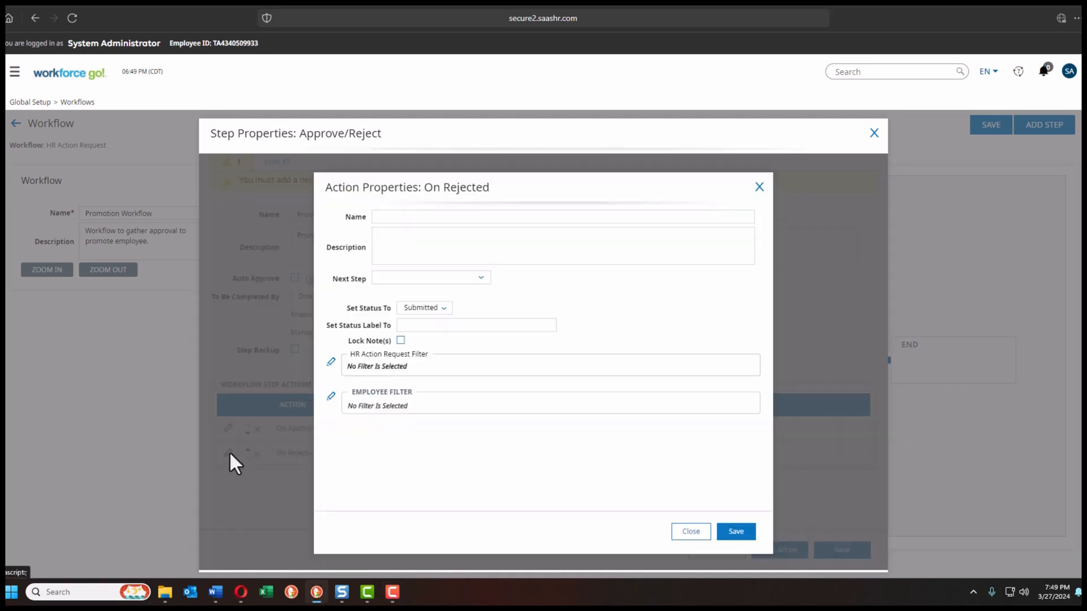
pyautogui.click(393, 217)
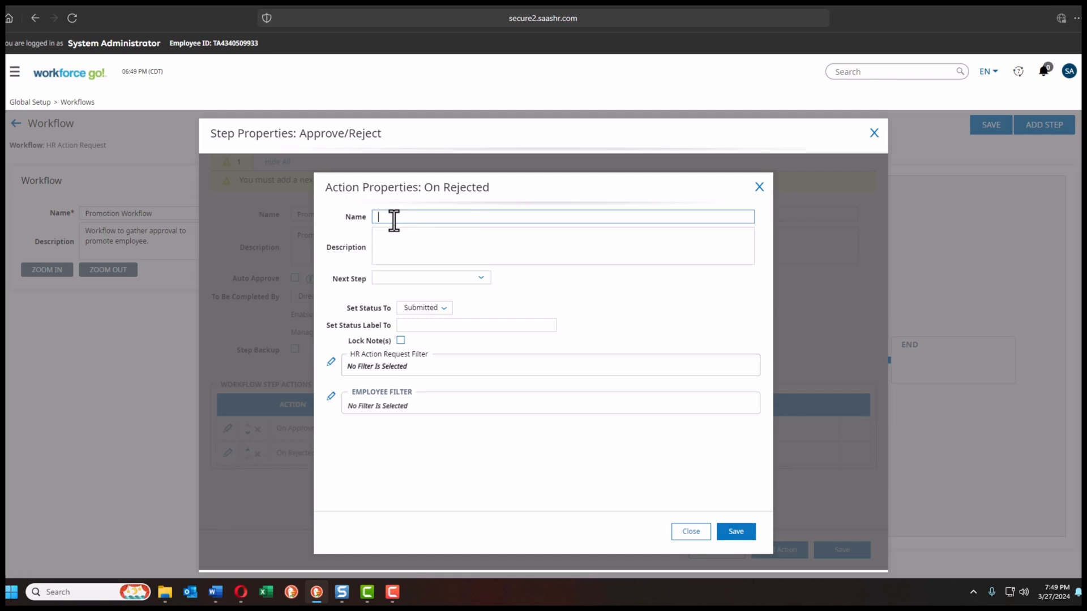
pyautogui.write('Send Notification of Rejection')
pyautogui.click(420, 241)
pyautogui.write('Send Notification of Rejection')
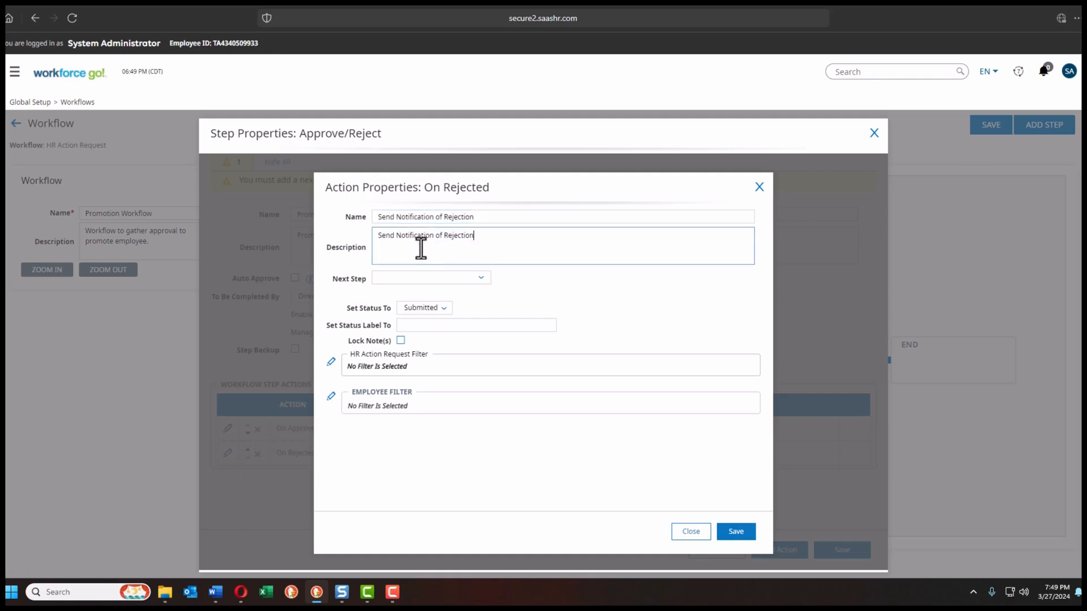
pyautogui.click(481, 280)
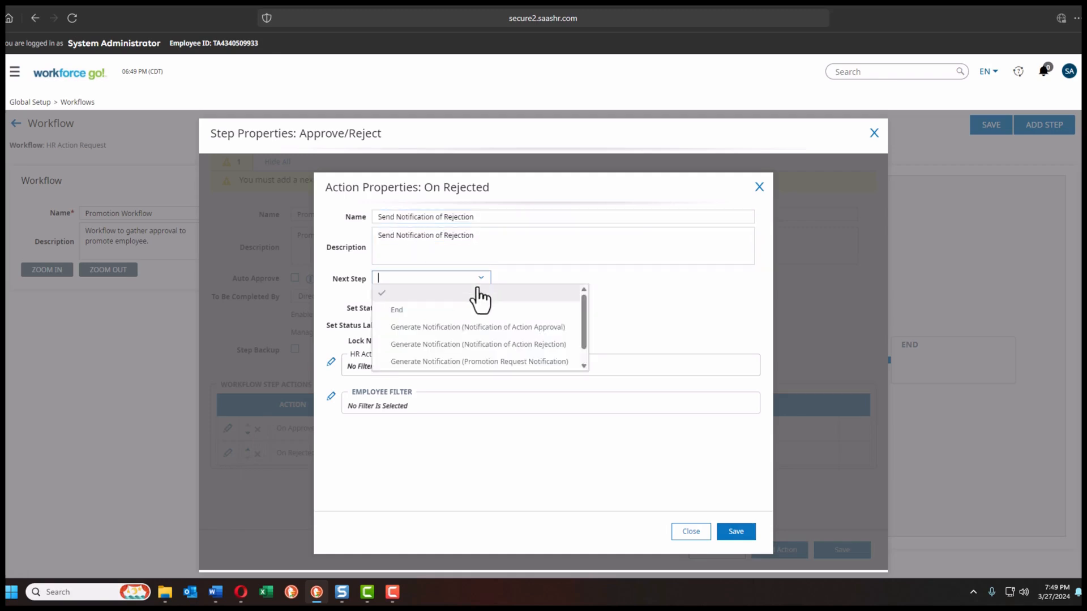
pyautogui.click(494, 346)
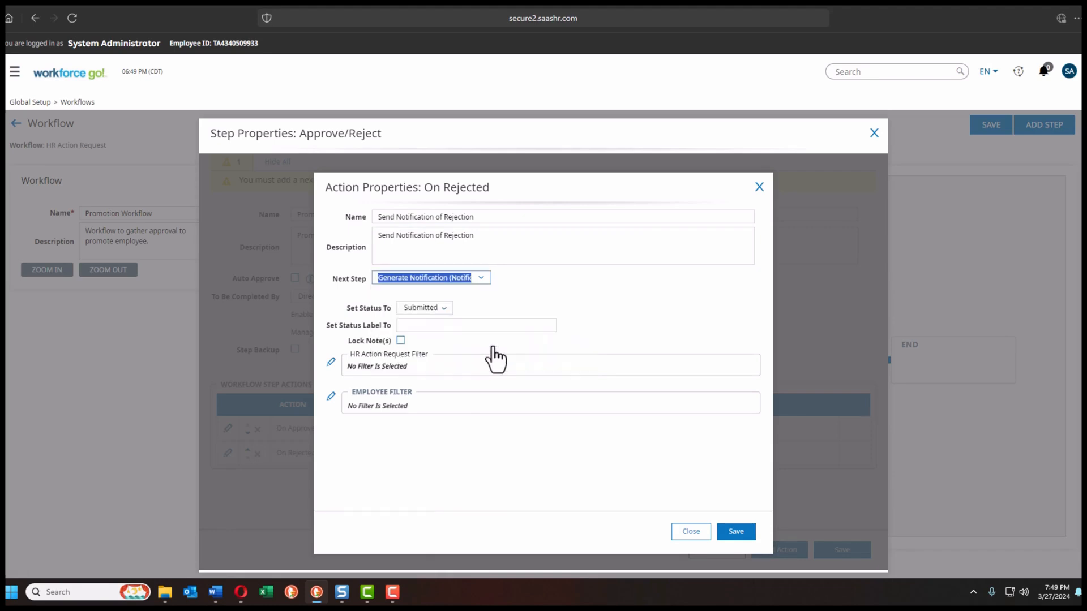
pyautogui.click(443, 310)
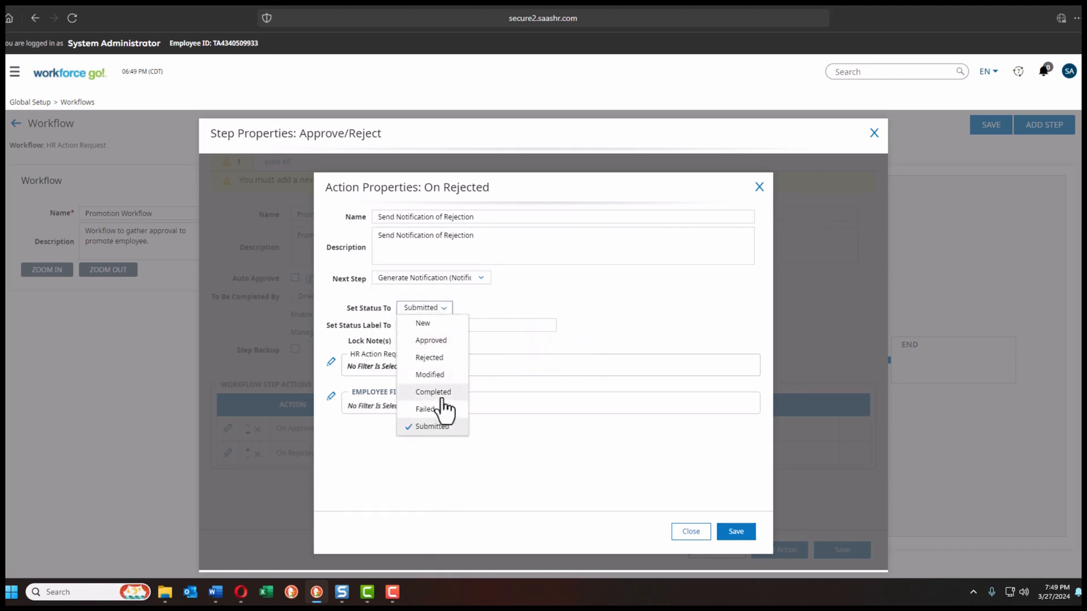
pyautogui.click(433, 363)
pyautogui.click(413, 326)
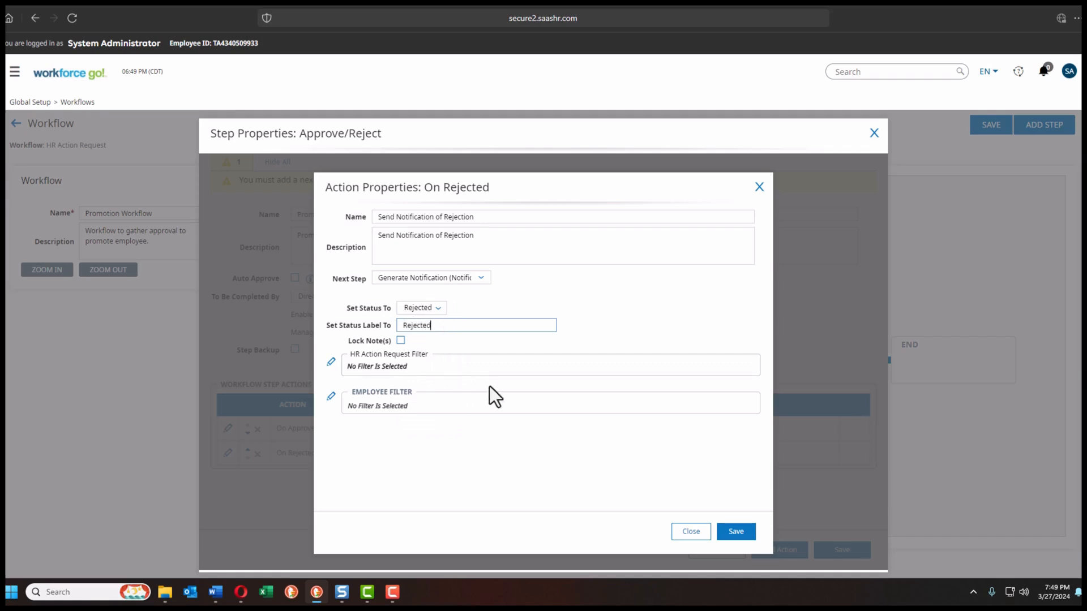
pyautogui.click(719, 533)
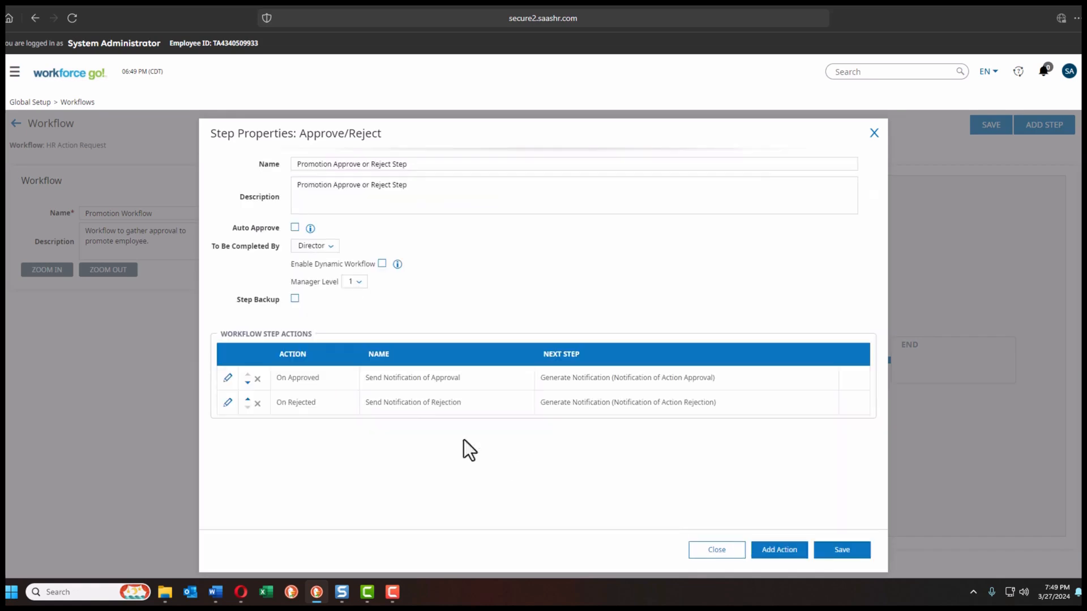
# Step: Save the Approve/Reject step and the Promotion Workflow, then return to the workflow list
pyautogui.click(835, 555)
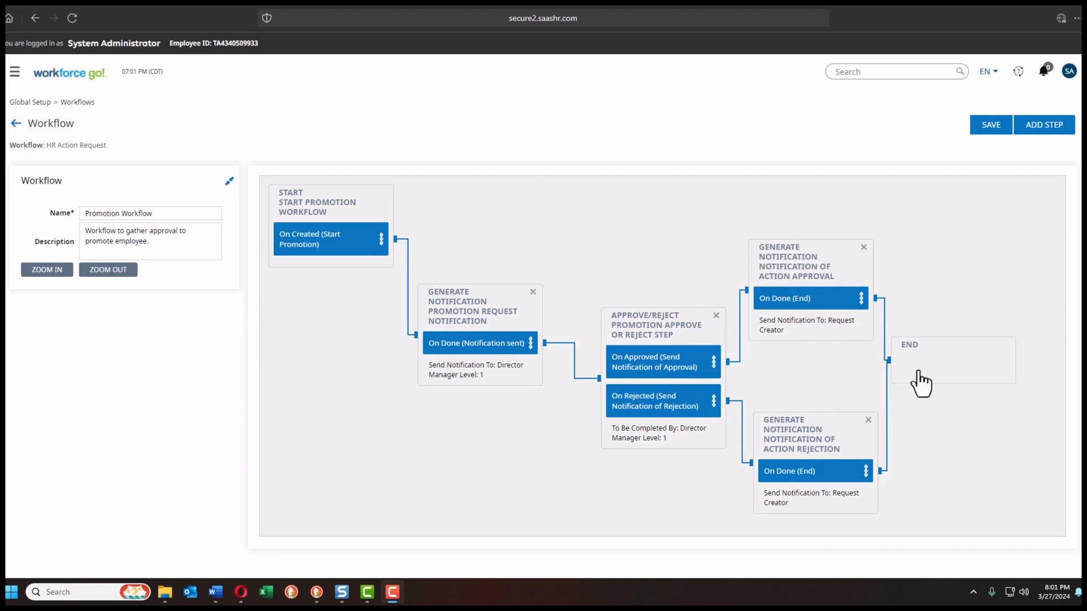
pyautogui.click(984, 130)
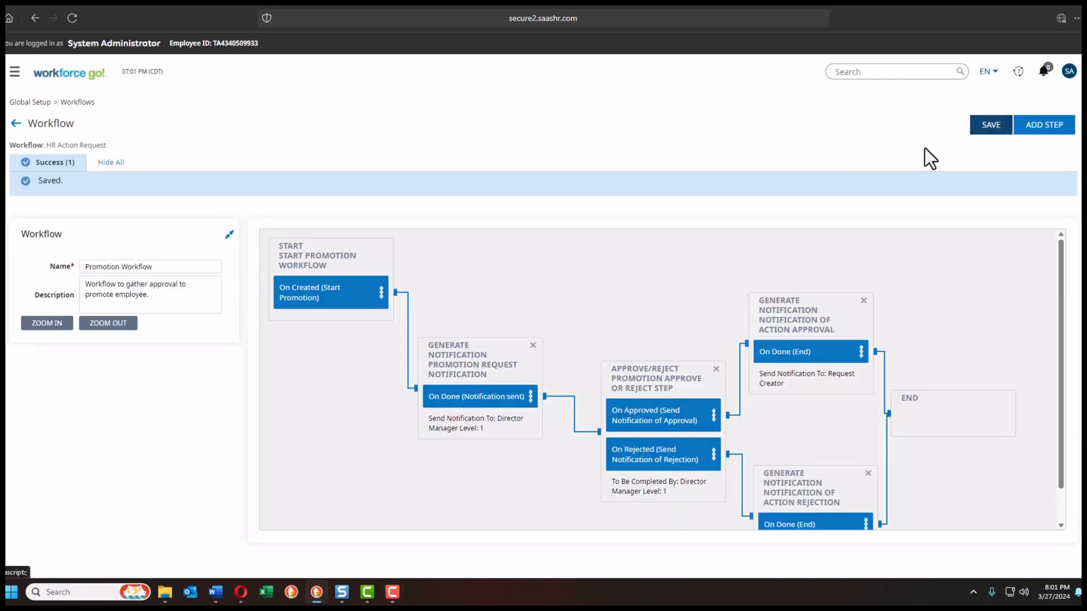
pyautogui.click(17, 125)
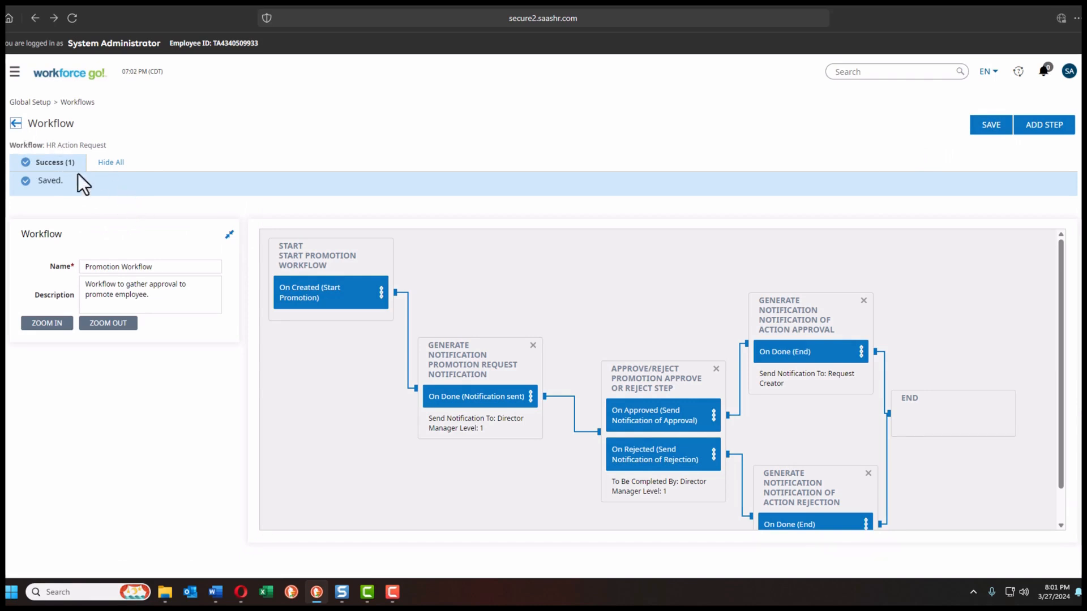